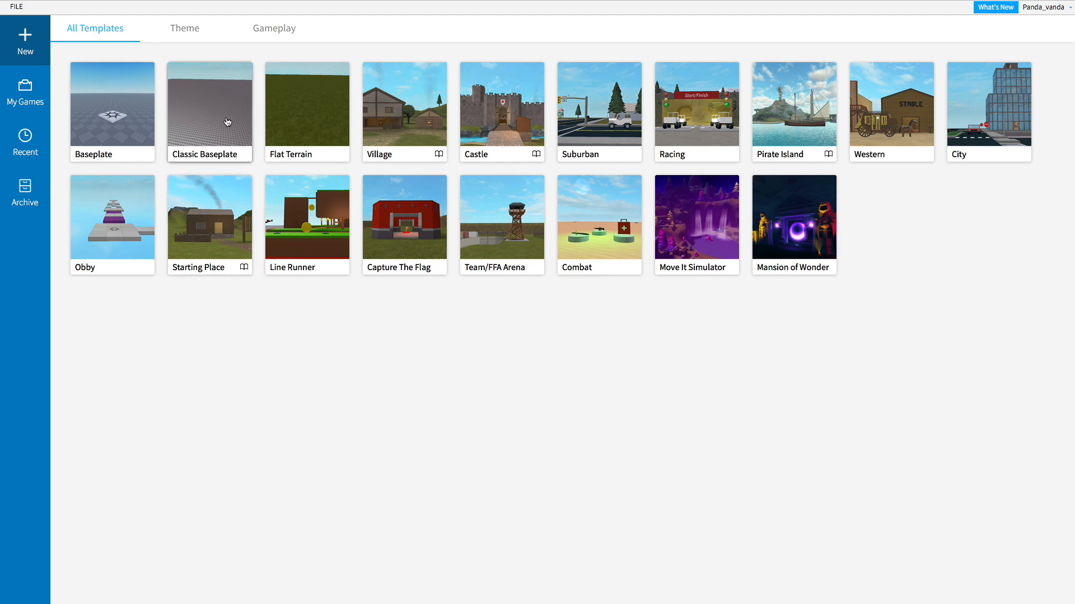
Create a new place from the Classic Baseplate template and activate the Select tool.
{"action": "left_click", "coordinate": [217, 148]}
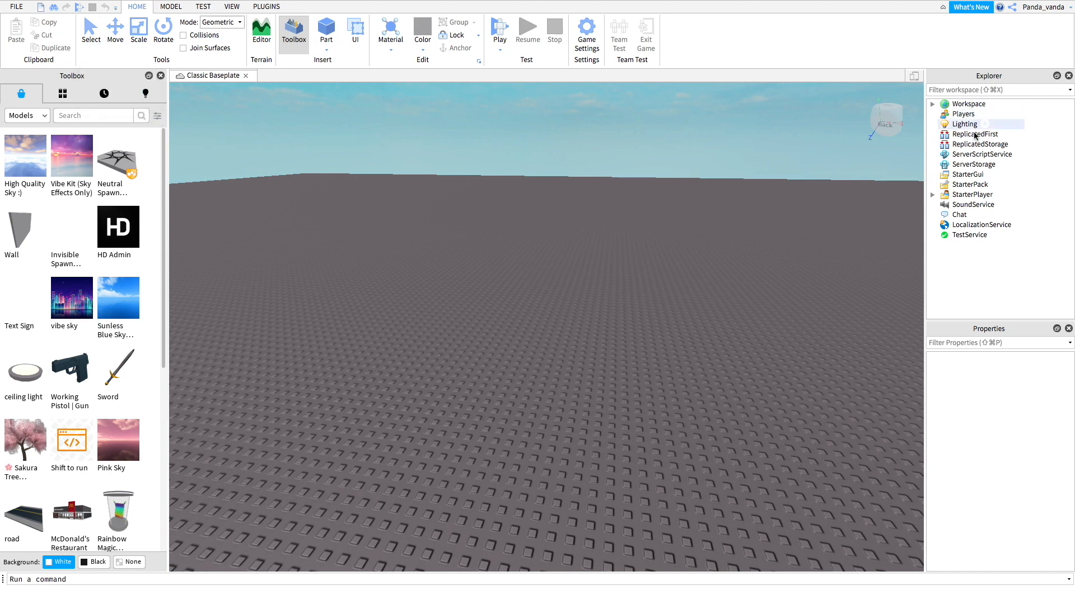
{"action": "left_click", "coordinate": [91, 31]}
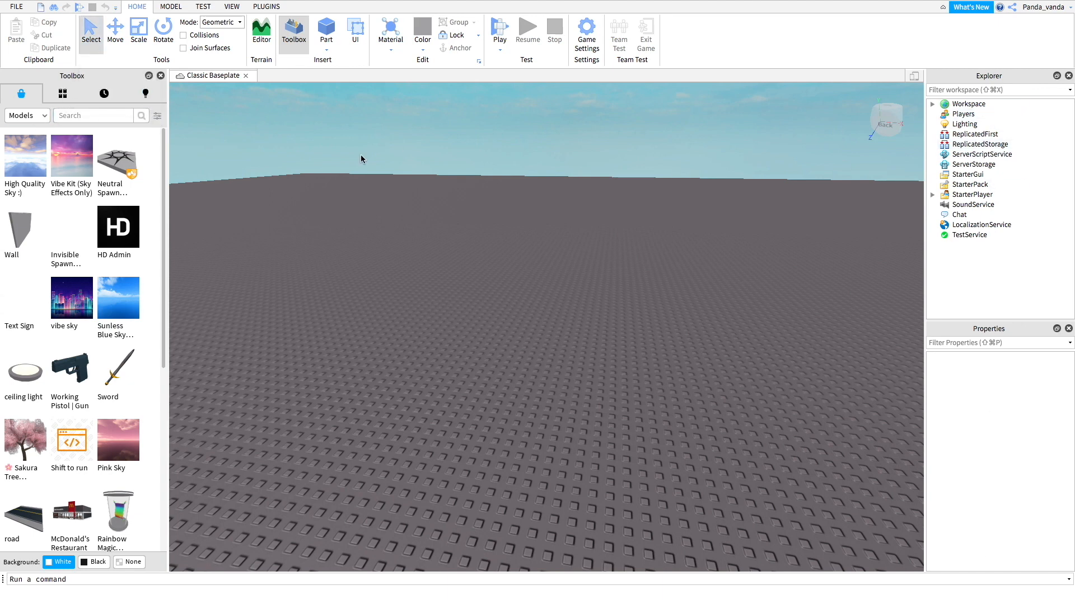
Close the Toolbox, Properties and Explorer panels.
{"action": "left_click", "coordinate": [160, 76]}
{"action": "left_click", "coordinate": [1068, 328]}
{"action": "left_click", "coordinate": [1068, 76]}
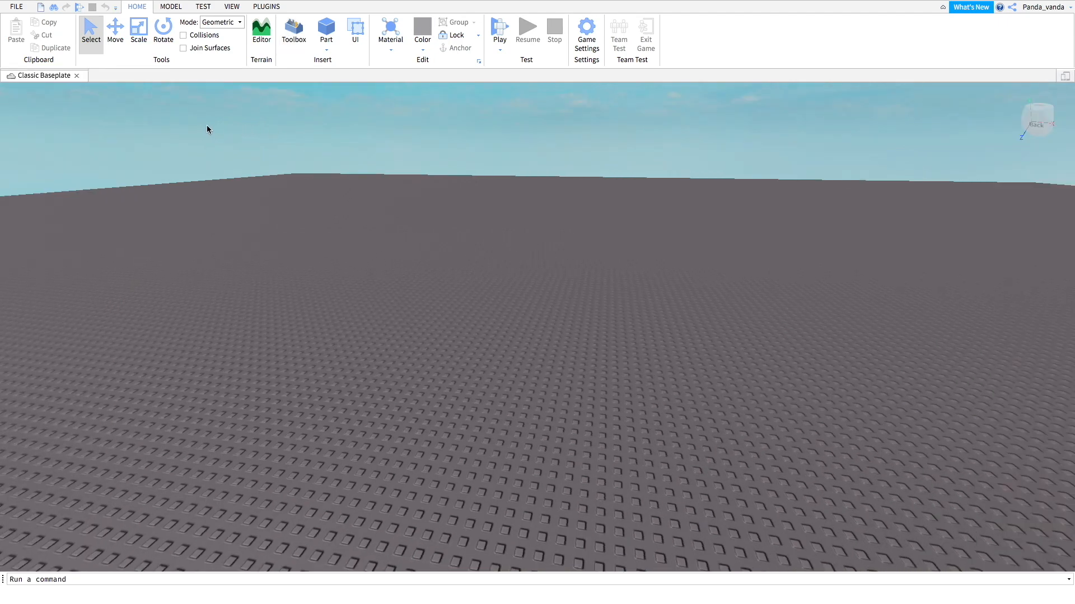
Show the Explorer, Properties and Toolbox panels in the workspace.
{"action": "left_click", "coordinate": [231, 6]}
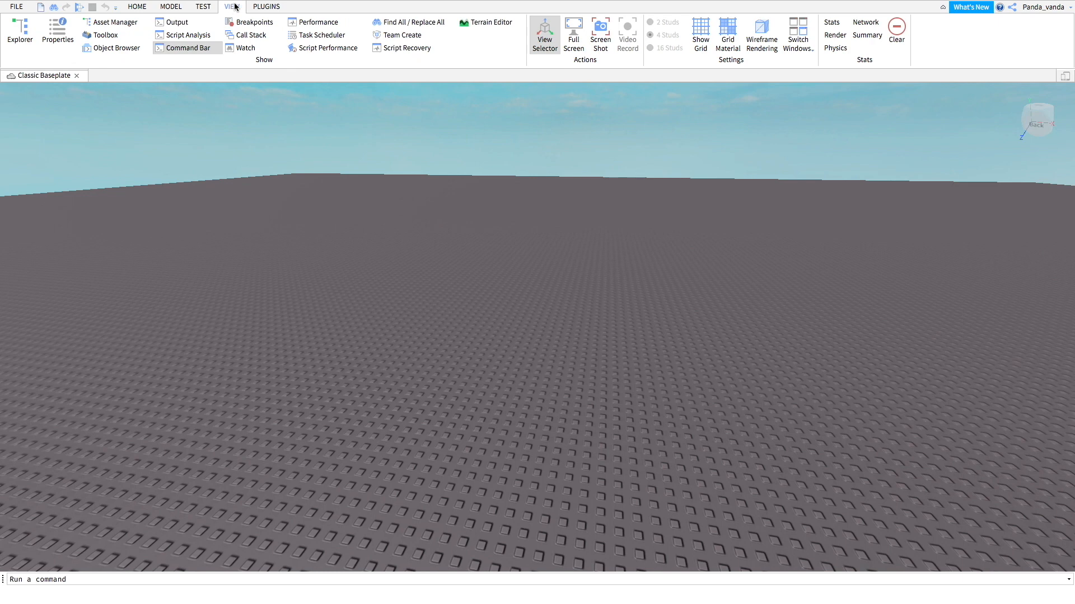
{"action": "left_click", "coordinate": [19, 38]}
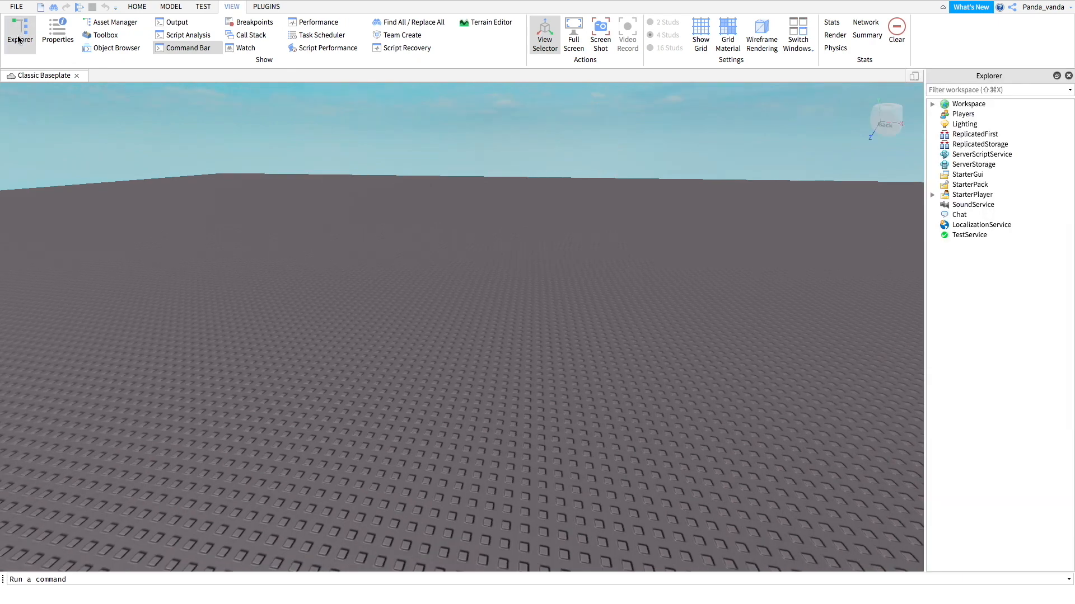
{"action": "left_click", "coordinate": [57, 35]}
{"action": "left_click", "coordinate": [101, 35]}
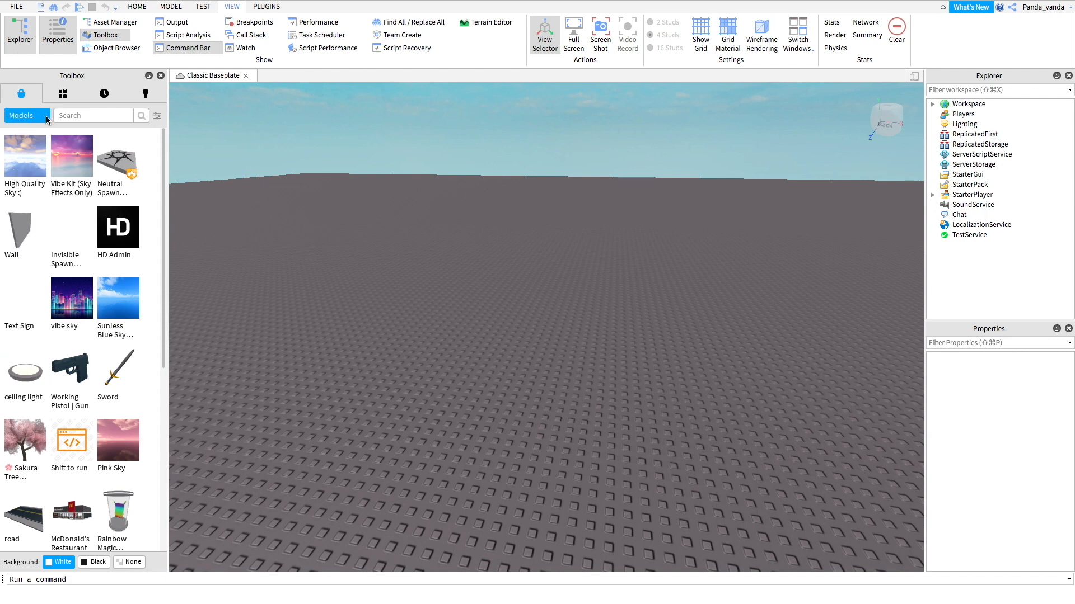
Set the Toolbox category to Plugins, view the details of the Load Character Lite plugin and close them.
{"action": "left_click", "coordinate": [26, 117]}
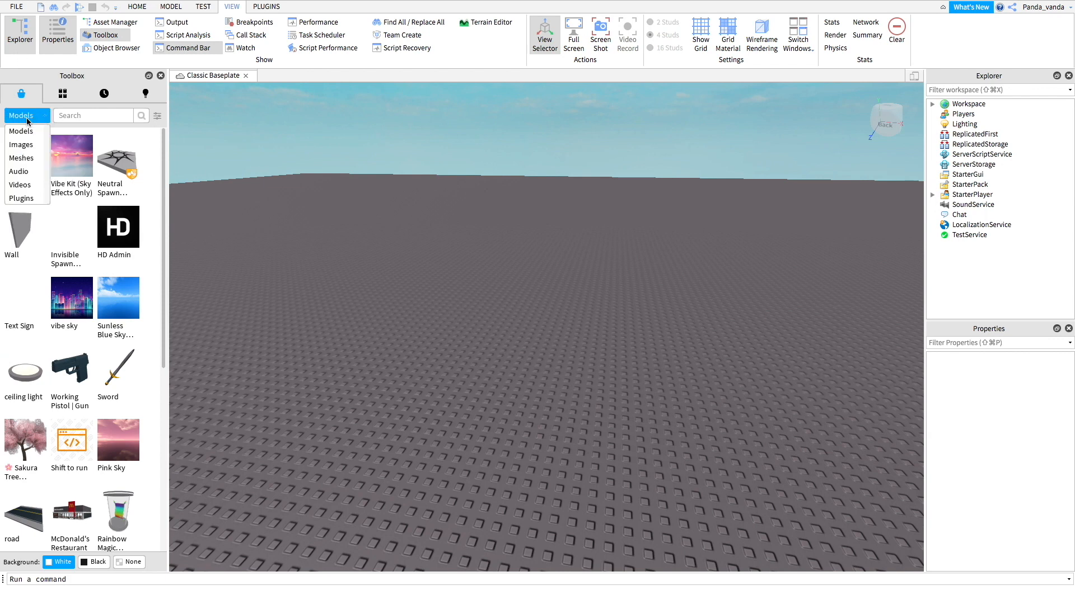
{"action": "left_click", "coordinate": [22, 198]}
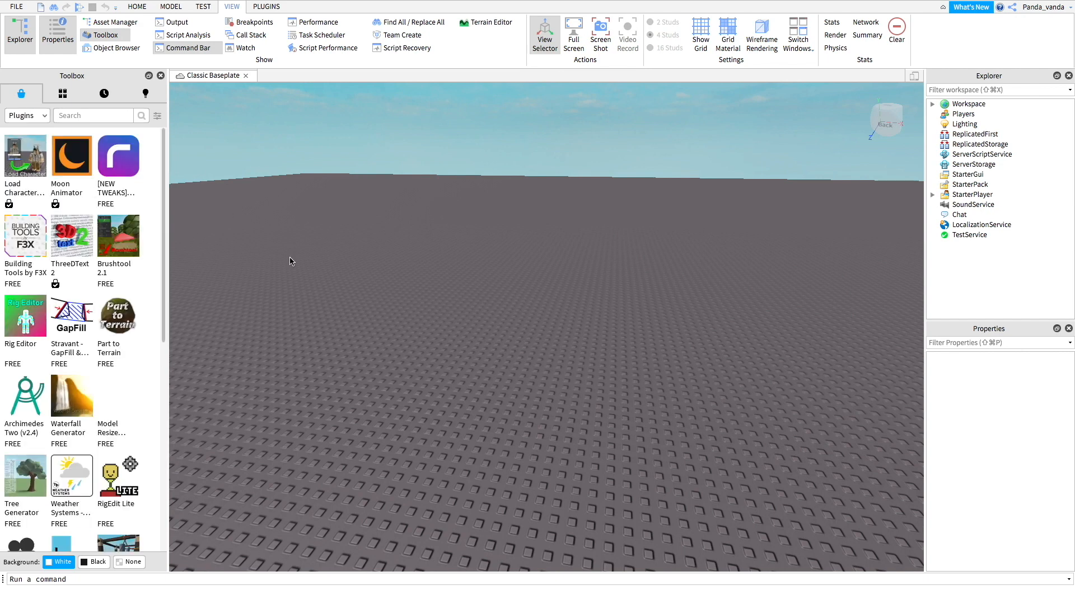
{"action": "mouse_move", "coordinate": [34, 175]}
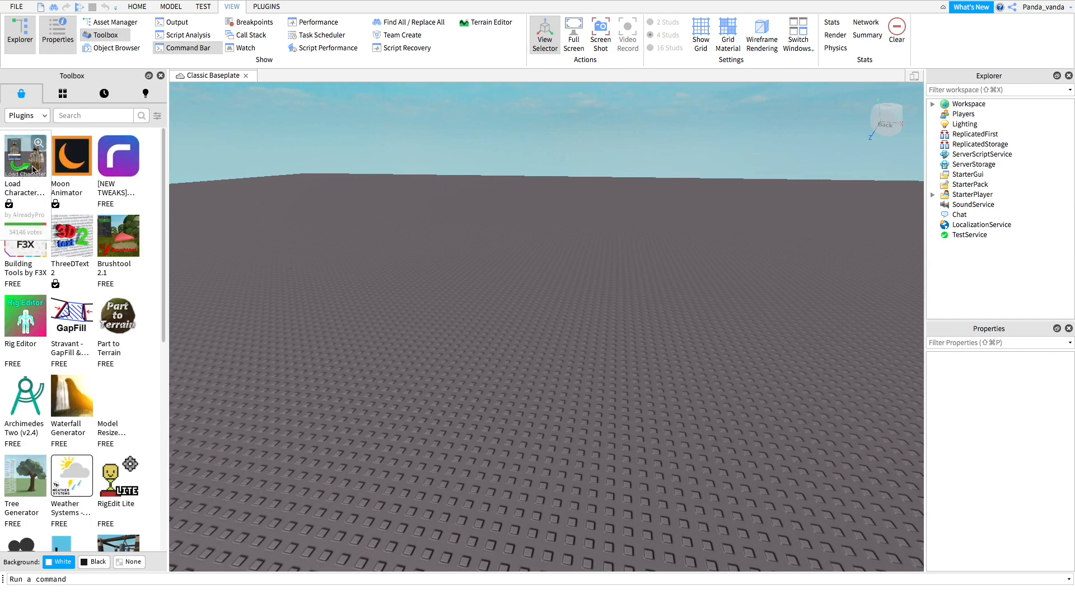
{"action": "left_click", "coordinate": [34, 169]}
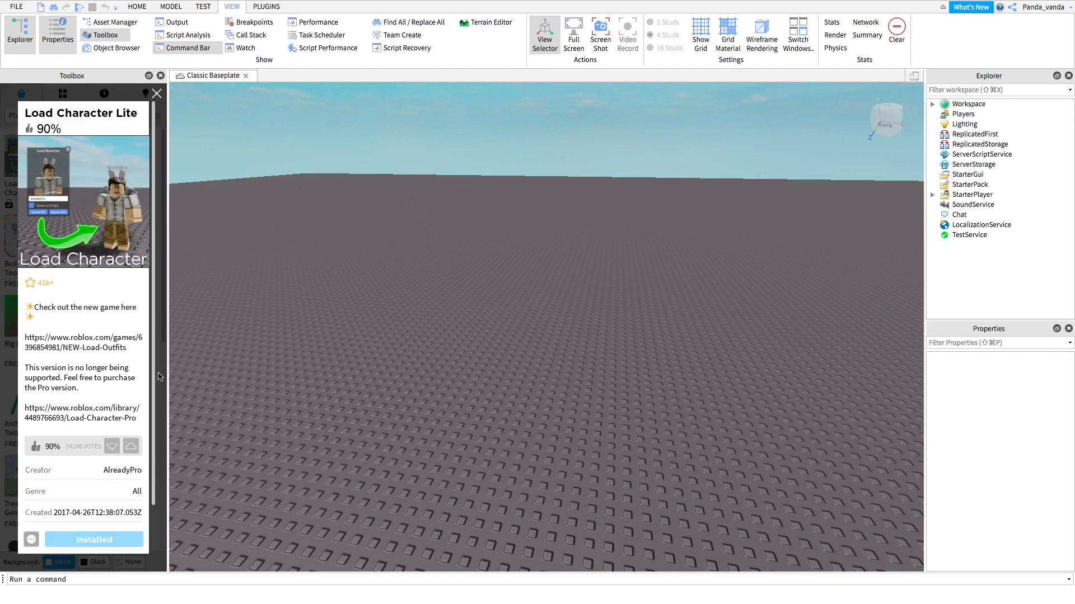
{"action": "left_click", "coordinate": [156, 94]}
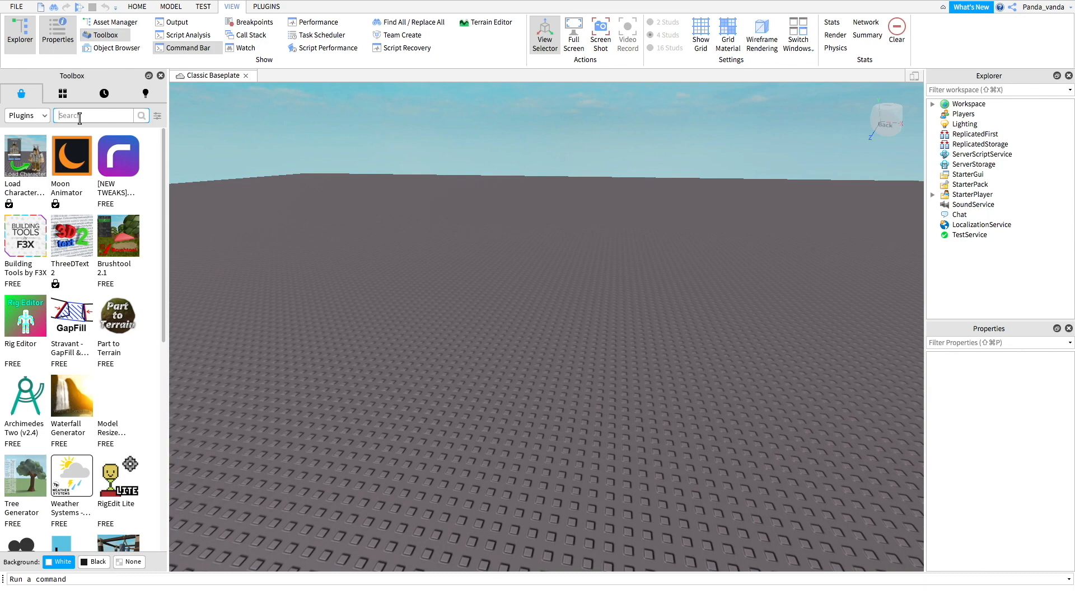
Search the Toolbox plugins for "load character" and check the details of Load Character Lite among the results.
{"action": "type", "text": "load character"}
{"action": "key", "text": "Return"}
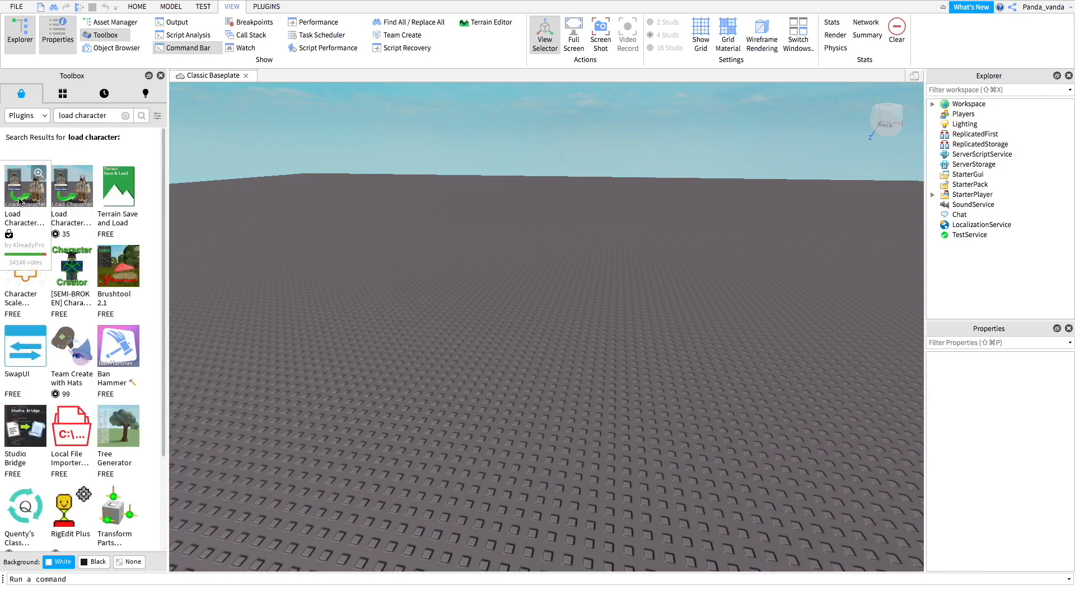
{"action": "left_click", "coordinate": [21, 200]}
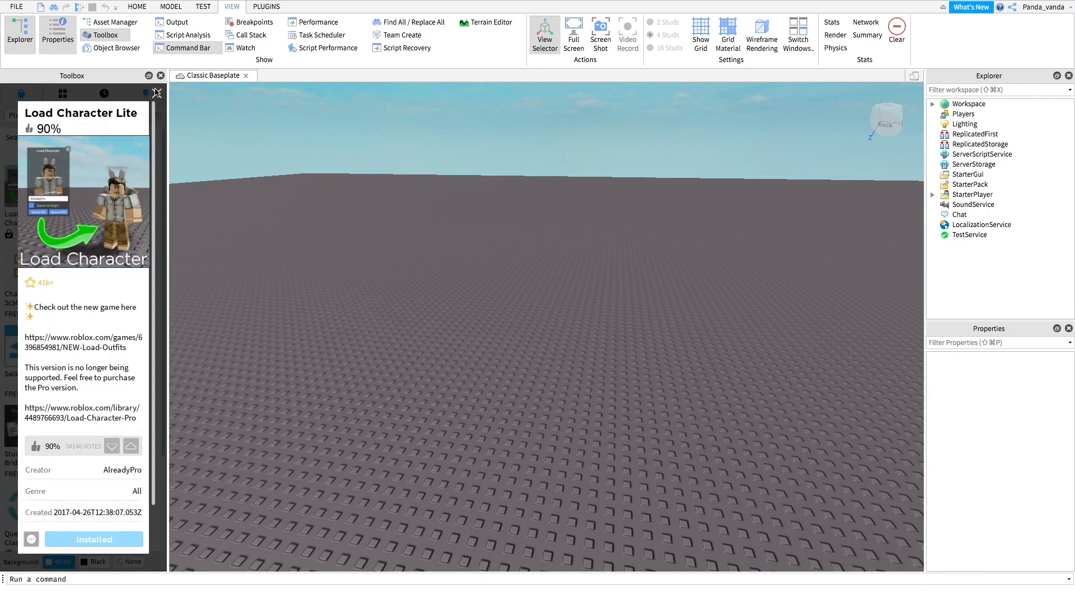
{"action": "left_click", "coordinate": [157, 93]}
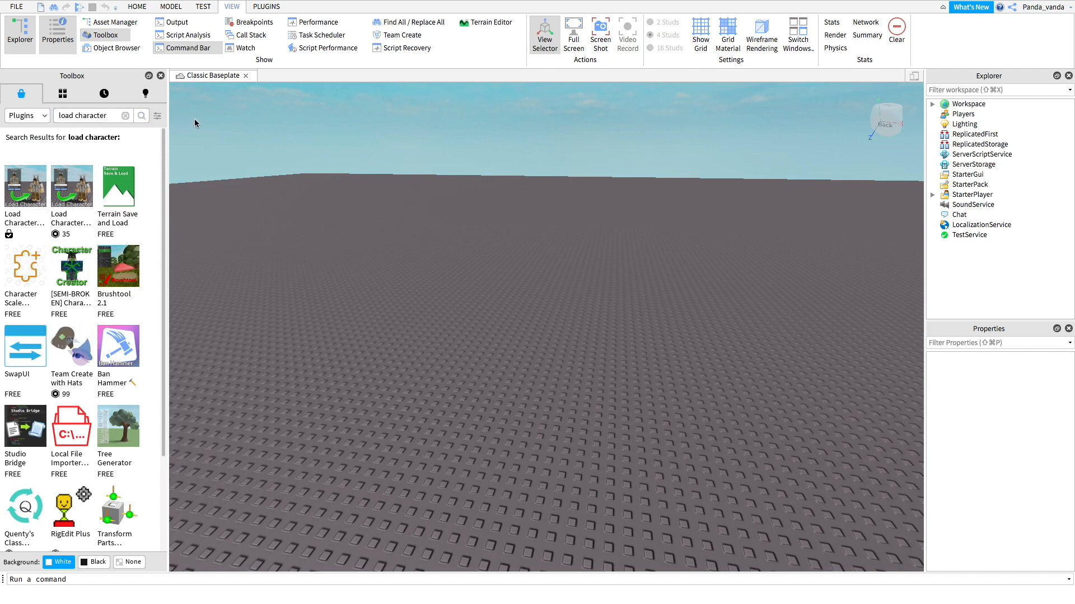
Launch the Load Character plugin and move its window to the upper area of the viewport.
{"action": "left_click", "coordinate": [268, 7]}
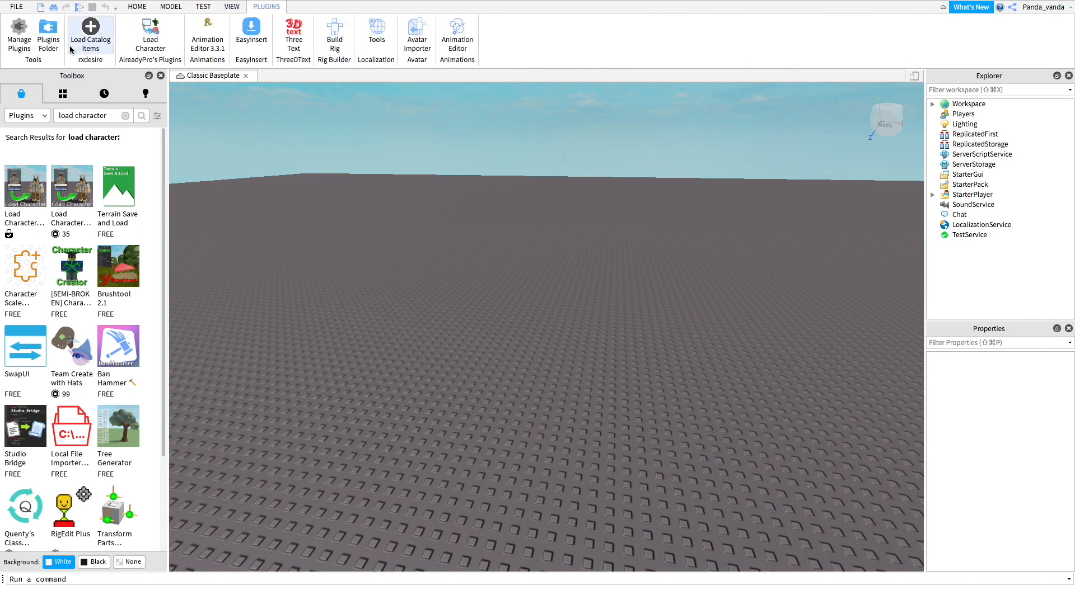
{"action": "left_click", "coordinate": [150, 31]}
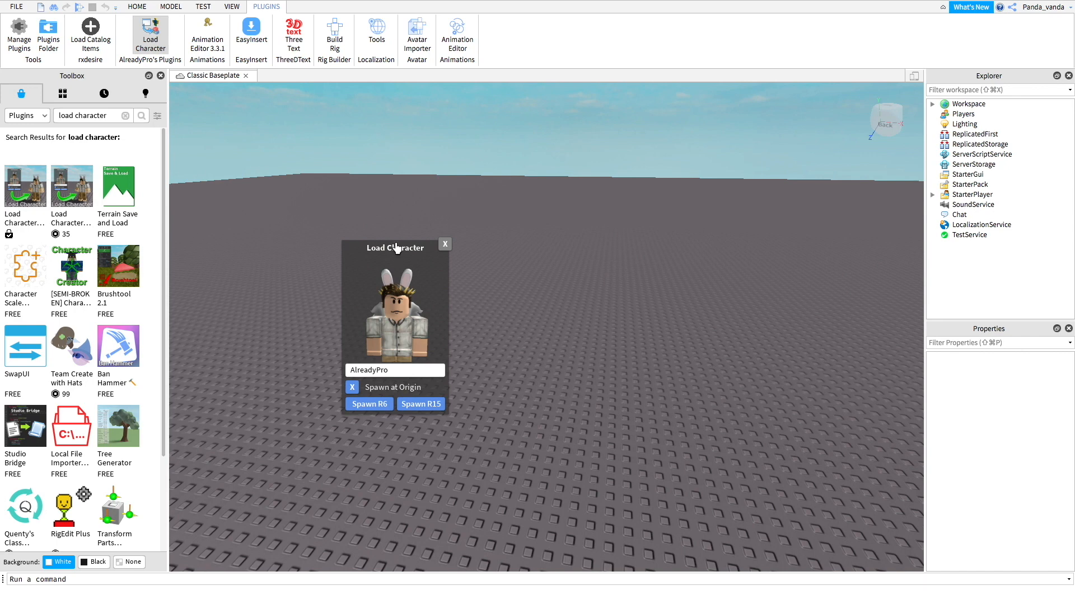
{"action": "left_click_drag", "start_coordinate": [386, 244], "coordinate": [263, 117]}
{"action": "left_click_drag", "start_coordinate": [301, 158], "coordinate": [371, 190]}
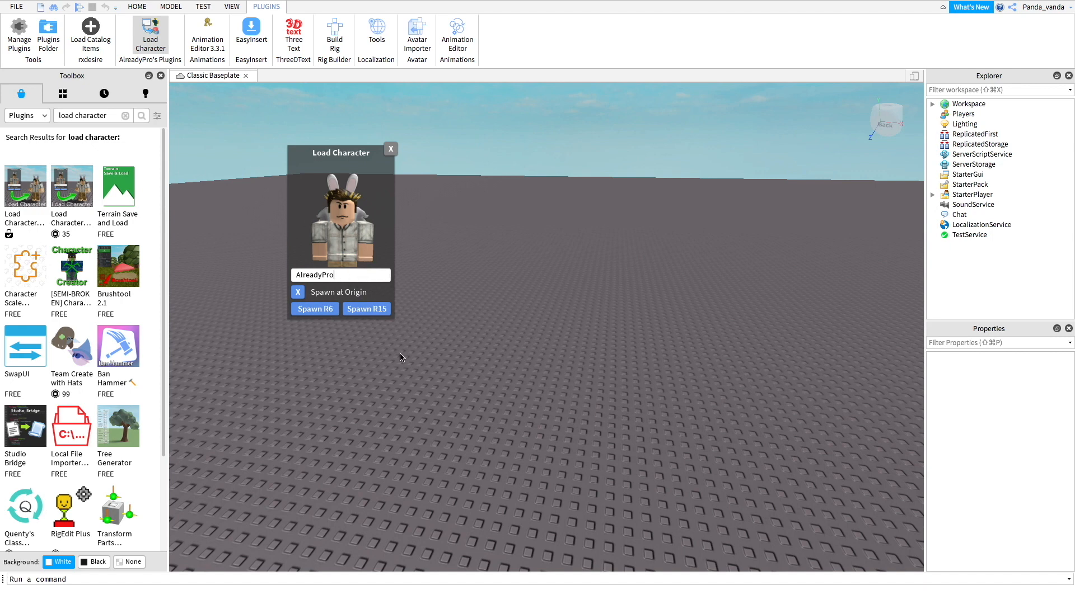
Enter the avatar's username in Load Character and spawn it as an R6 character with Spawn at Origin enabled.
{"action": "double_click", "coordinate": [372, 275]}
{"action": "type", "text": "panda_vanda"}
{"action": "left_click", "coordinate": [298, 293]}
{"action": "left_click", "coordinate": [298, 292]}
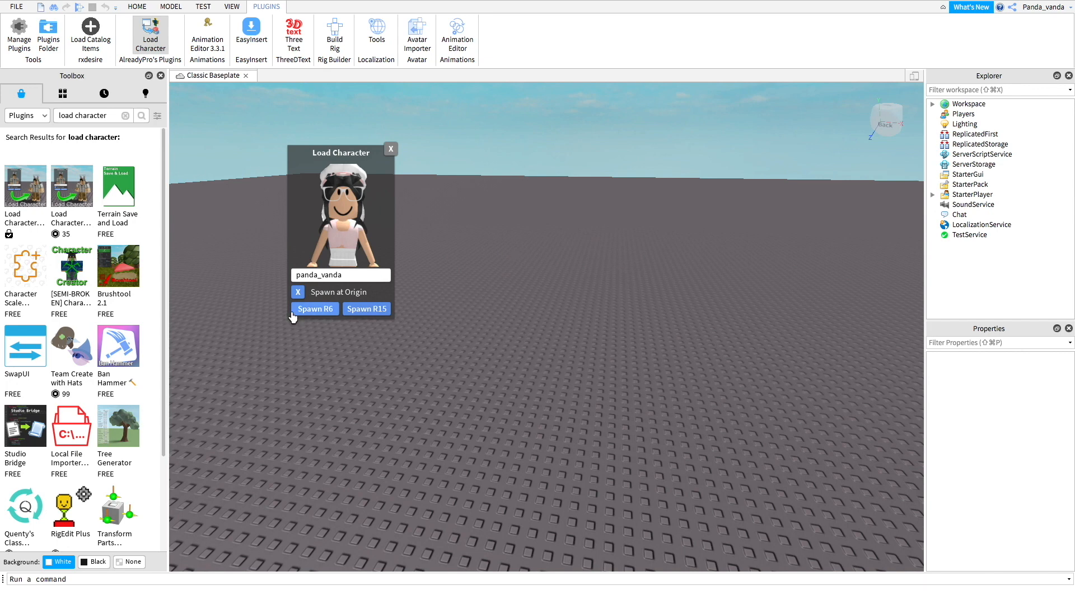
{"action": "left_click", "coordinate": [311, 312]}
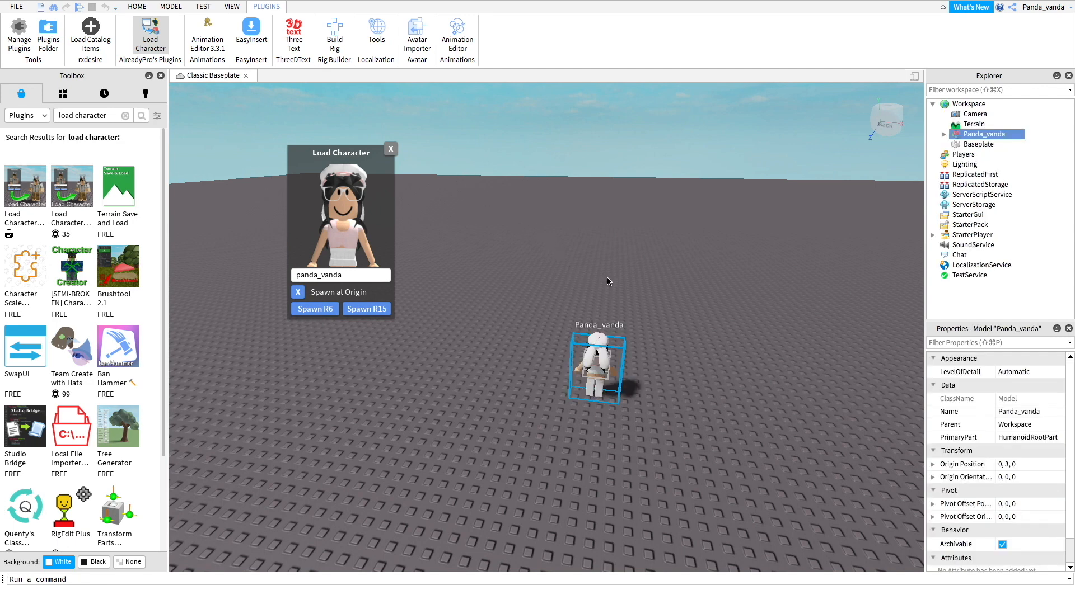
Close the Load Character window and focus the view on the spawned character from the front.
{"action": "right_click_drag", "start_coordinate": [575, 151], "coordinate": [576, 150]}
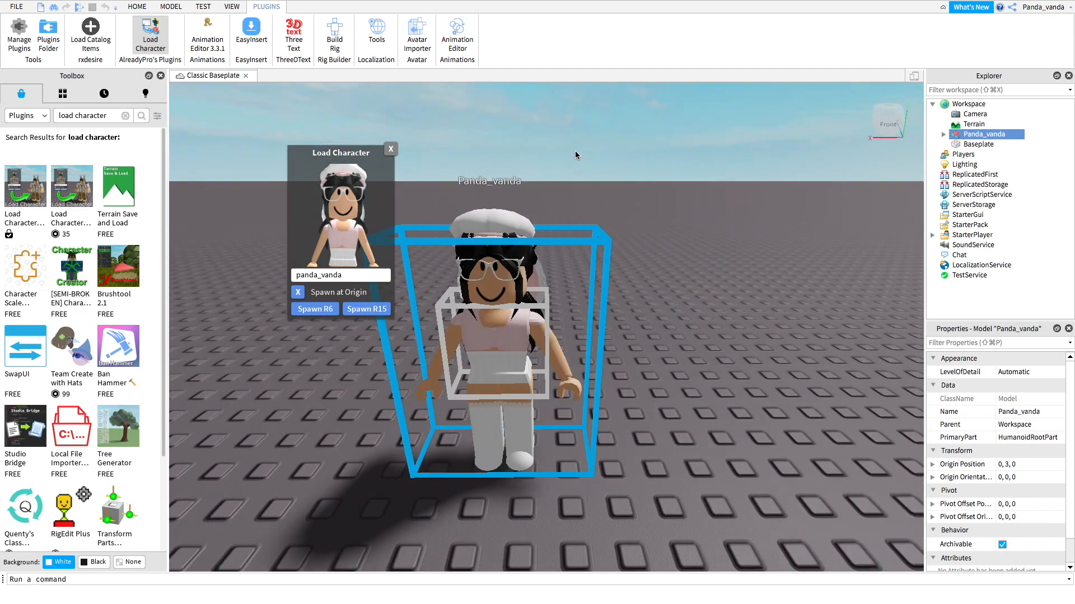
{"action": "left_click", "coordinate": [391, 149]}
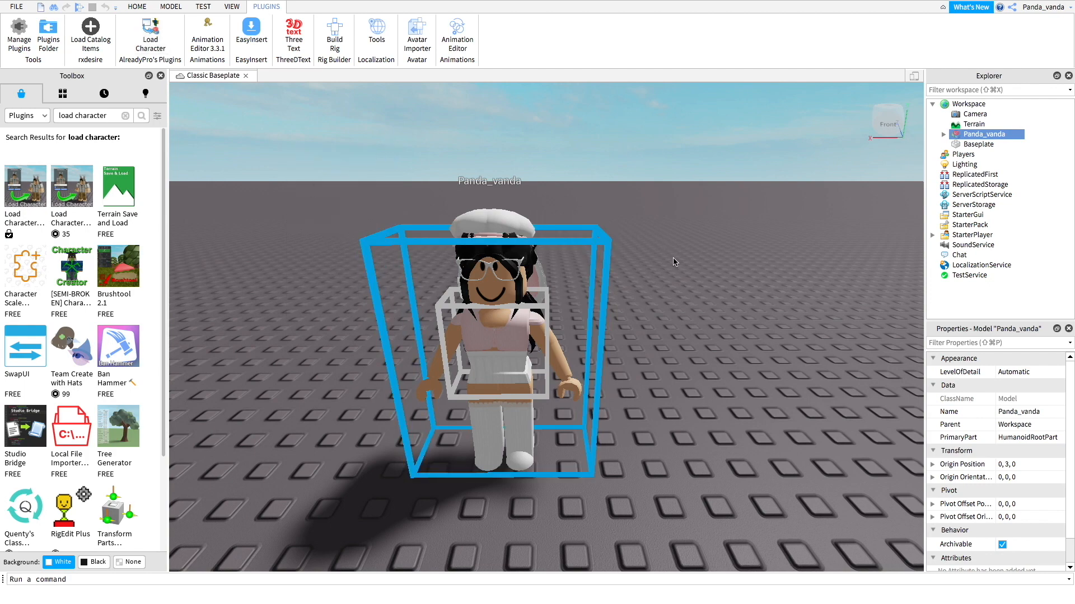
{"action": "right_click_drag", "start_coordinate": [724, 387], "coordinate": [724, 387]}
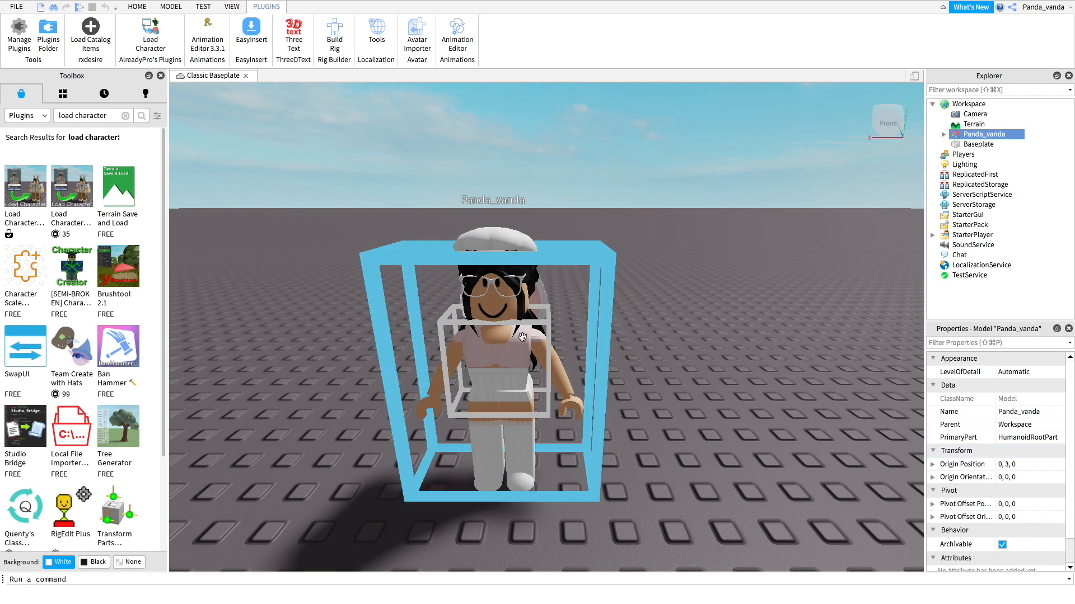
{"action": "key", "text": "f"}
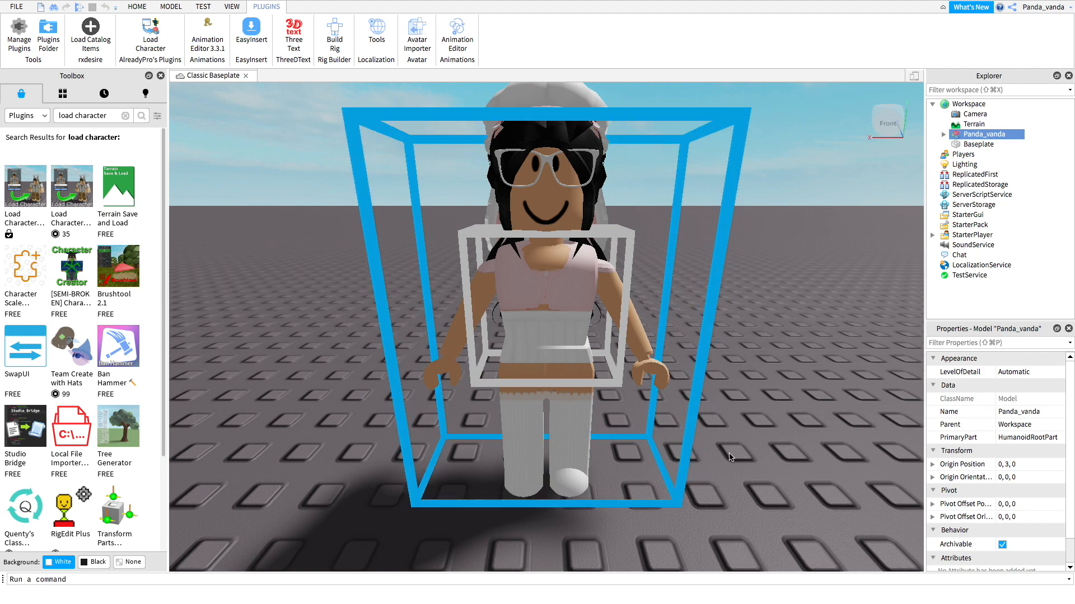
Expand the spawned character and its Head in the model hierarchy, and select the face decal.
{"action": "left_click", "coordinate": [944, 135]}
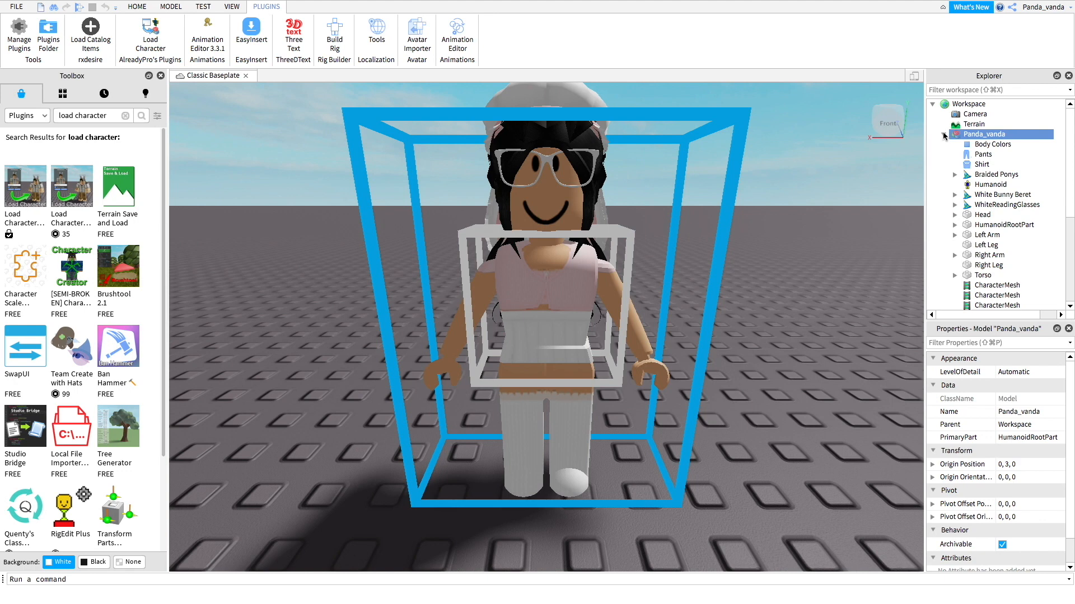
{"action": "left_click", "coordinate": [955, 215]}
{"action": "left_click", "coordinate": [982, 275]}
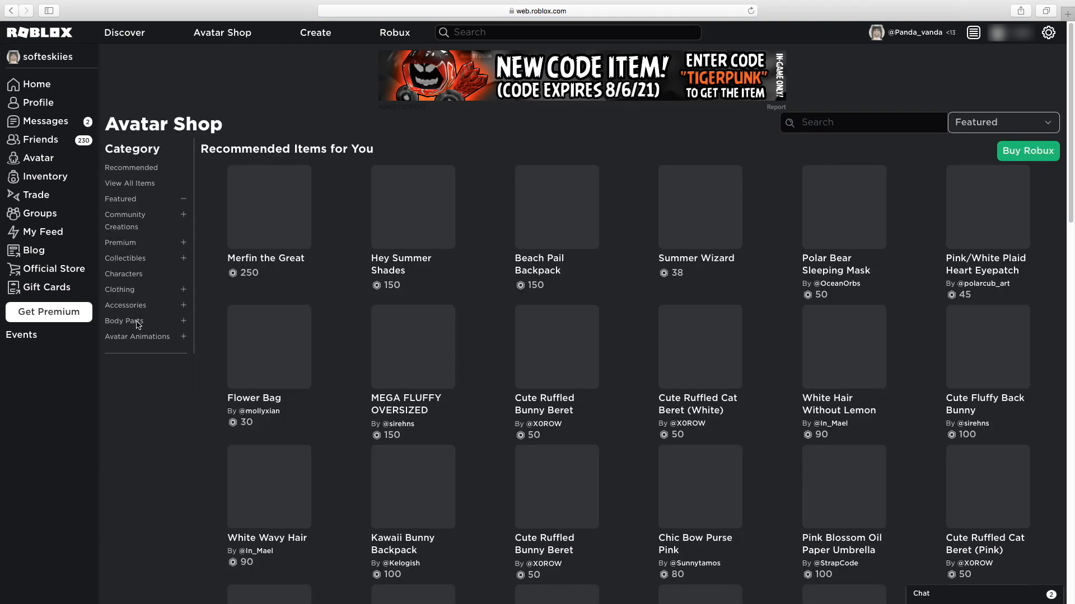
In the browser's Roblox Avatar Shop, search Faces for "super super happy" and open Super Super Happy Face.
{"action": "type", "text": "super super happy"}
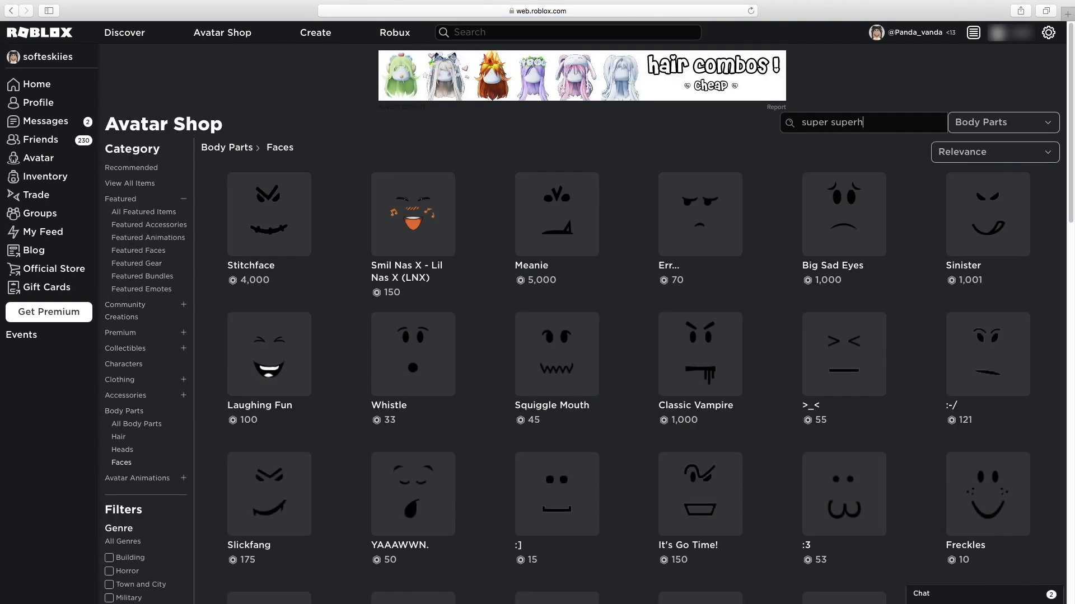
{"action": "key", "text": "Return"}
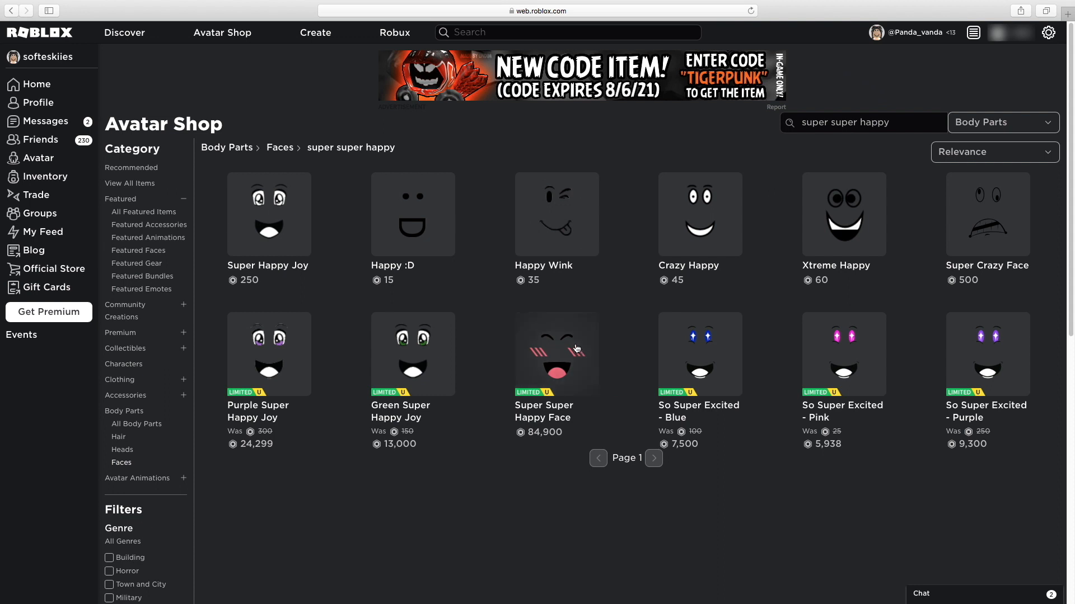
{"action": "left_click", "coordinate": [544, 346]}
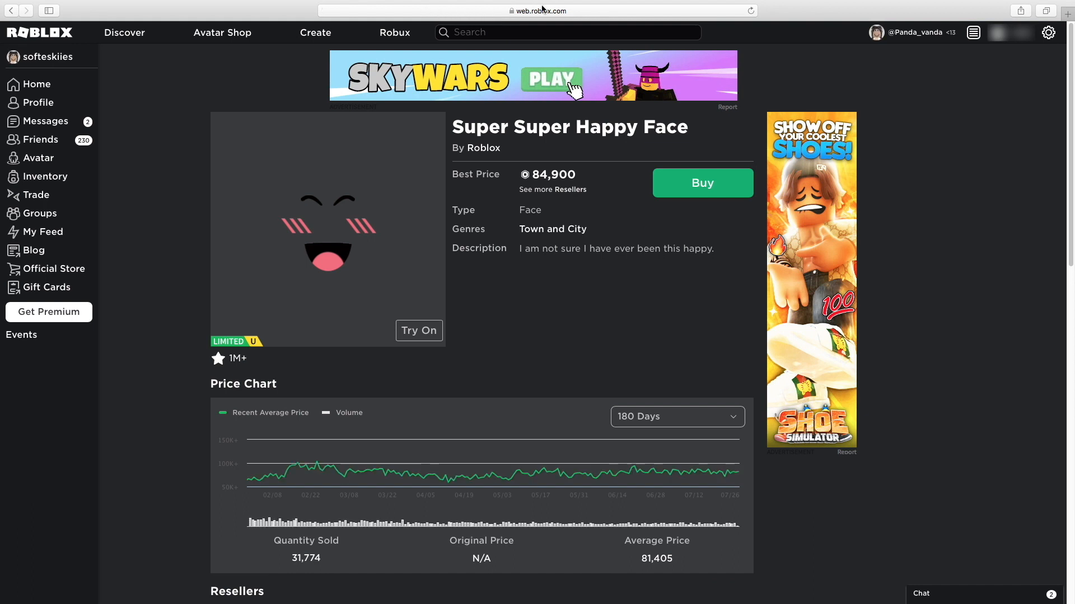
Copy the web address of the Super Super Happy Face catalog page.
{"action": "left_click", "coordinate": [614, 13]}
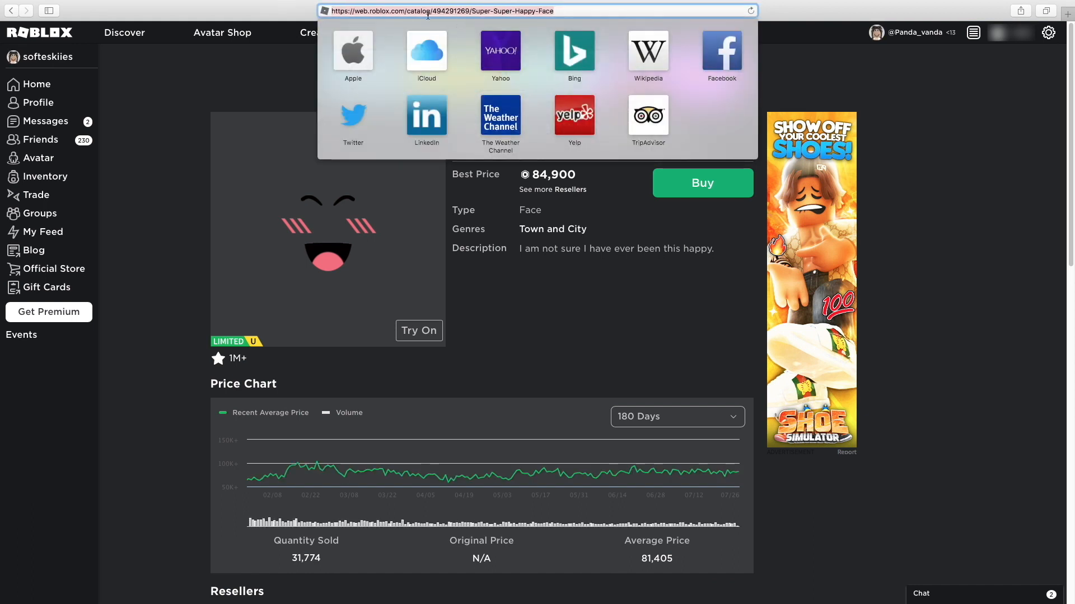
{"action": "right_click", "coordinate": [368, 12]}
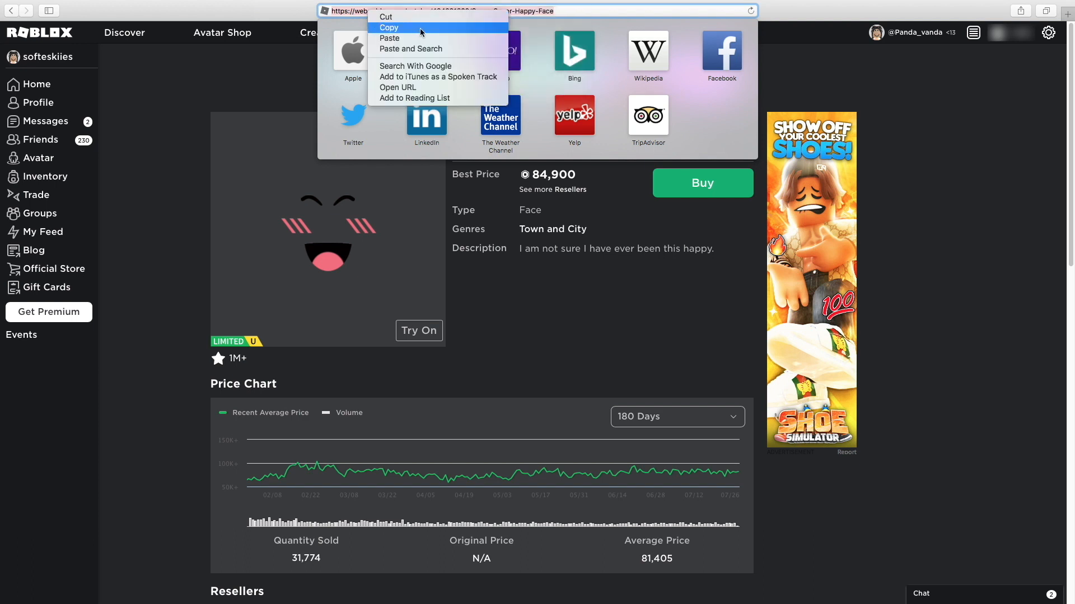
{"action": "left_click", "coordinate": [345, 9]}
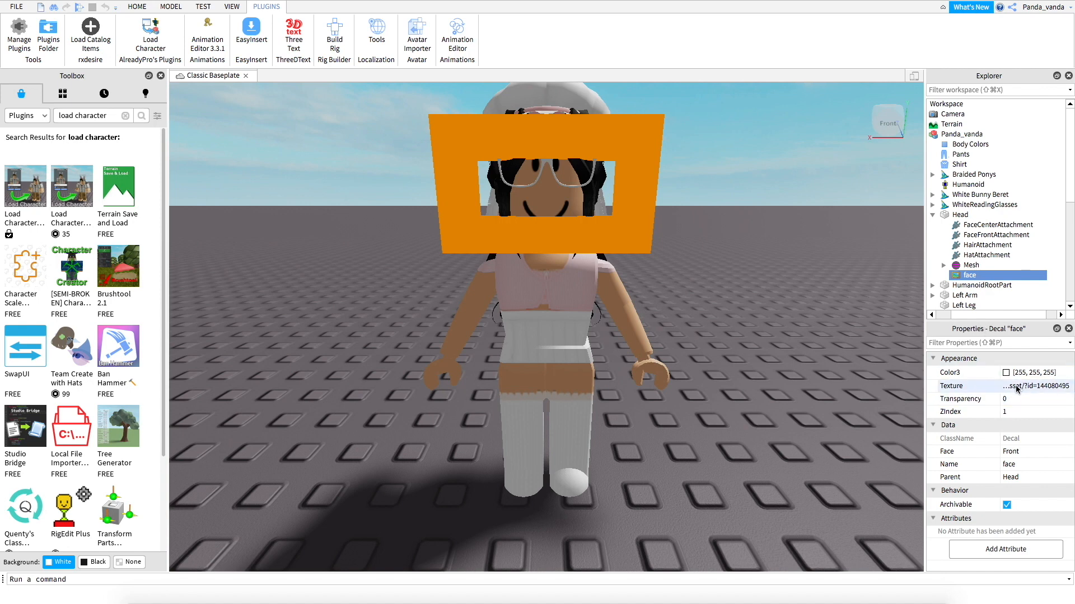
Back in Roblox Studio, set the face decal's Texture to the copied Super Super Happy Face address and deselect it.
{"action": "left_click", "coordinate": [970, 266]}
{"action": "left_click", "coordinate": [969, 275]}
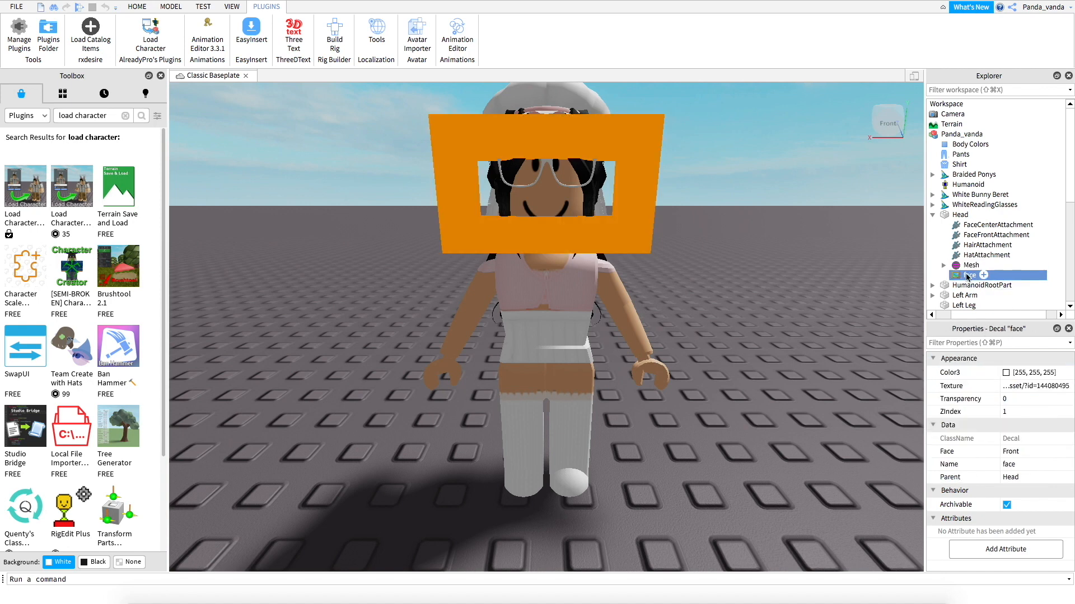
{"action": "left_click", "coordinate": [1032, 387]}
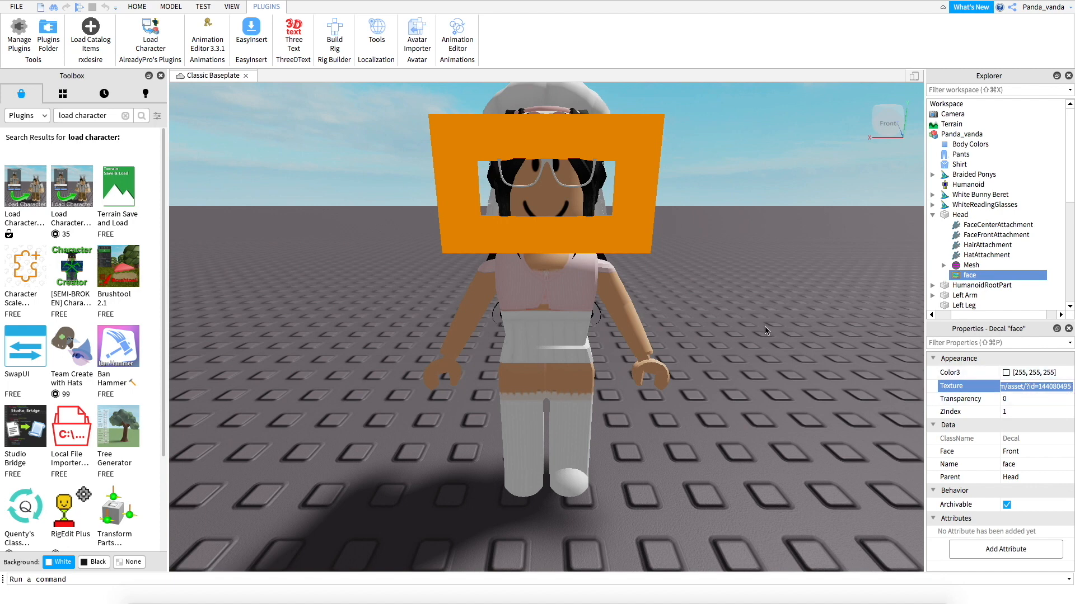
{"action": "key", "text": "super+v"}
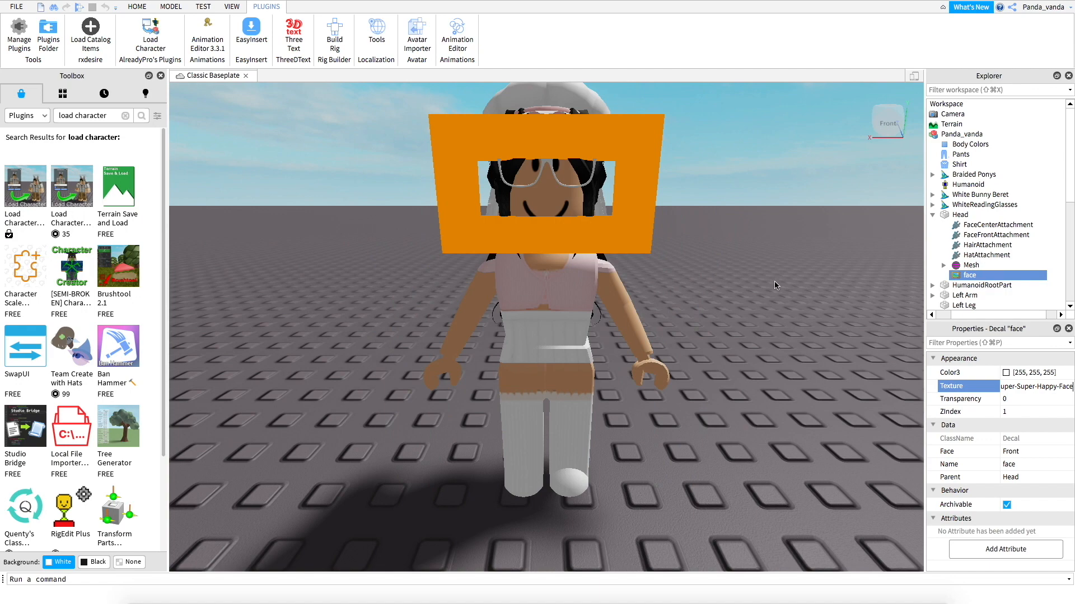
{"action": "key", "text": "Return"}
{"action": "left_click", "coordinate": [798, 259]}
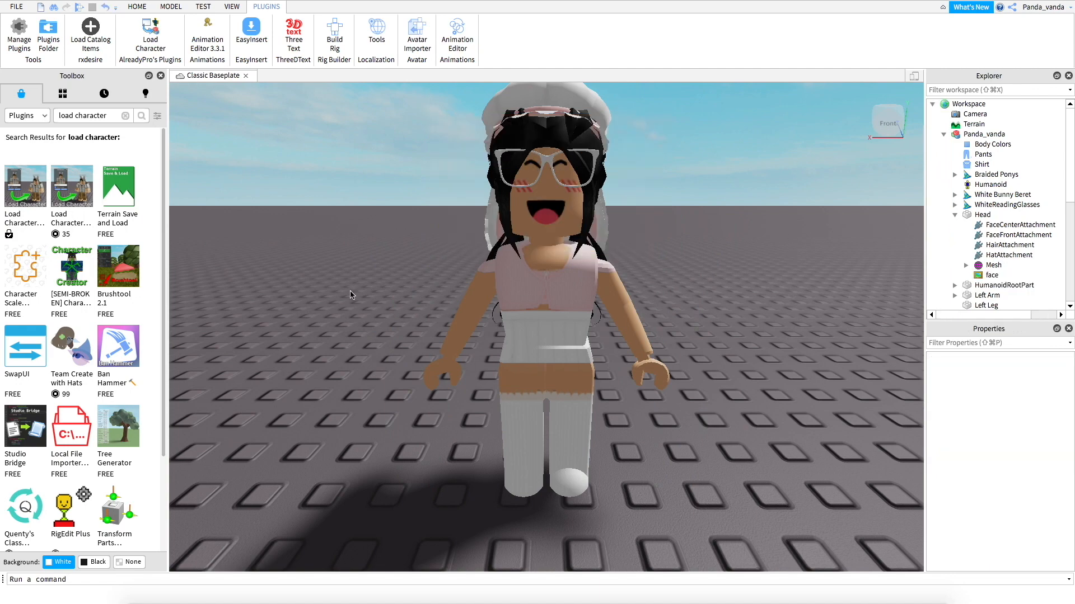
{"action": "right_click_drag", "start_coordinate": [566, 227], "coordinate": [568, 230]}
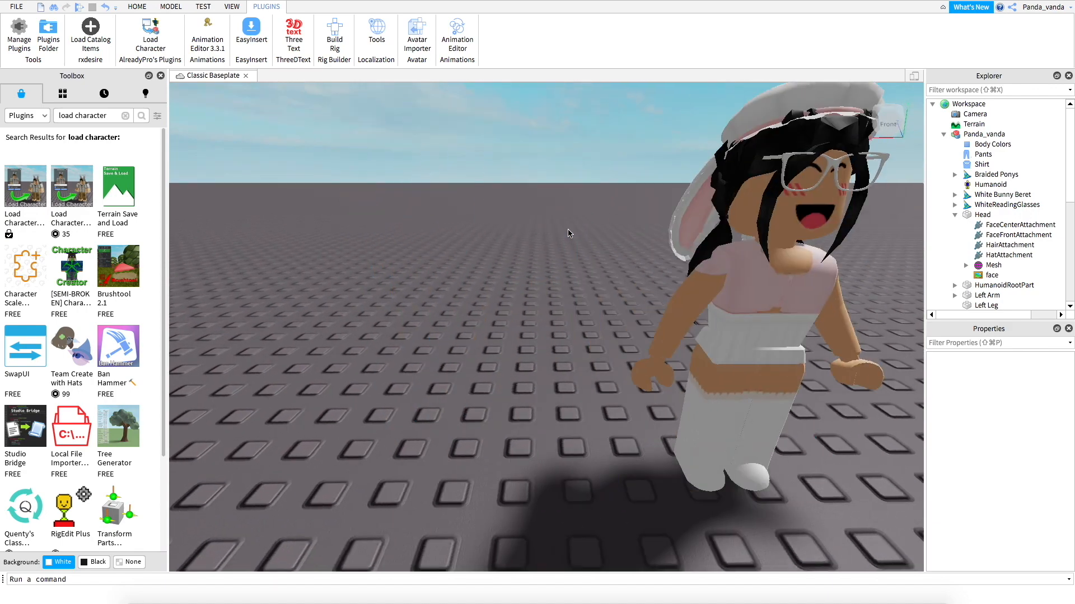
{"action": "left_click", "coordinate": [693, 313]}
{"action": "key", "text": "f"}
{"action": "left_click", "coordinate": [760, 306]}
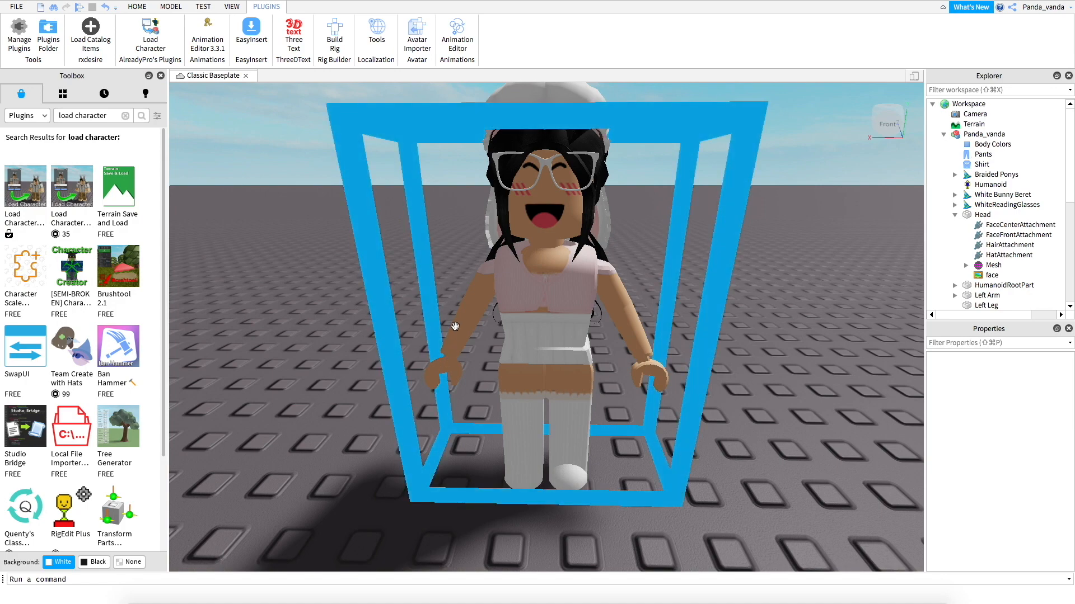
{"action": "right_click_drag", "start_coordinate": [319, 381], "coordinate": [319, 379]}
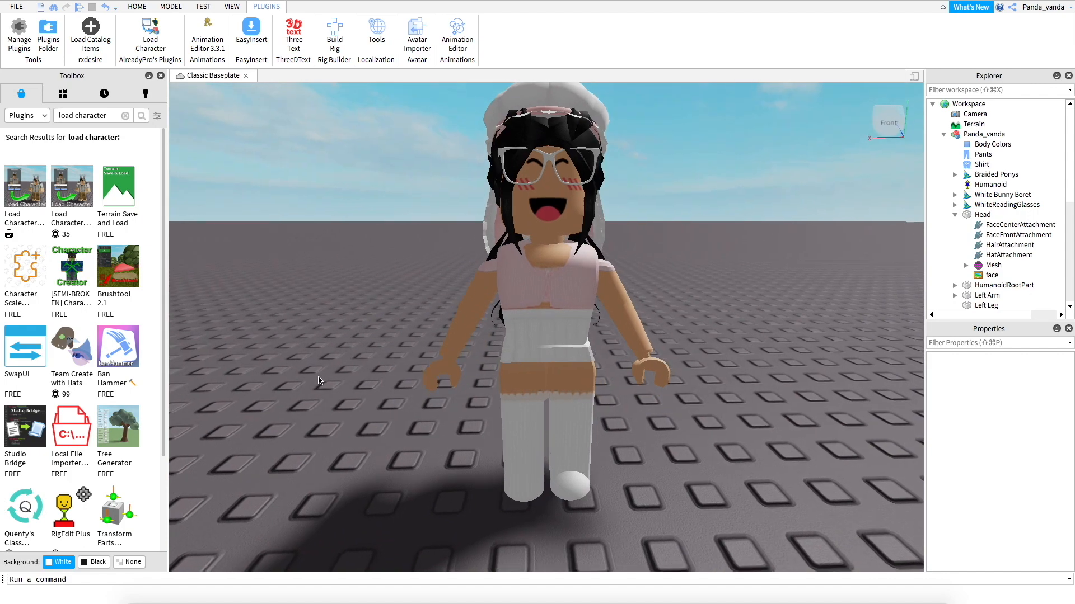
Switch the Toolbox to Models, filter the results by creator, and insert a pastel bookshelf room model into the place.
{"action": "left_click", "coordinate": [28, 115]}
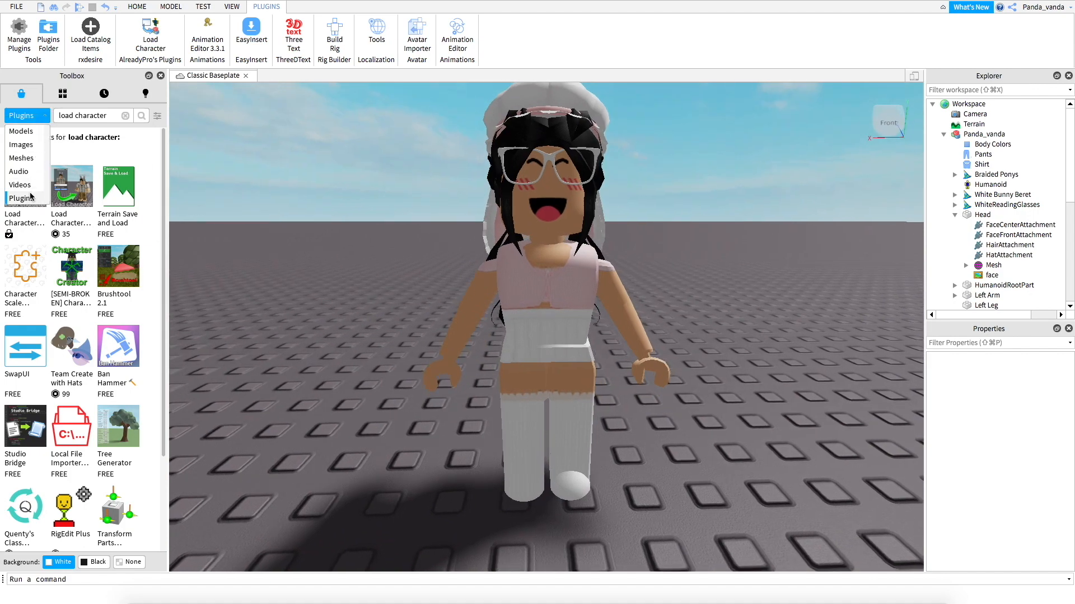
{"action": "left_click", "coordinate": [24, 133]}
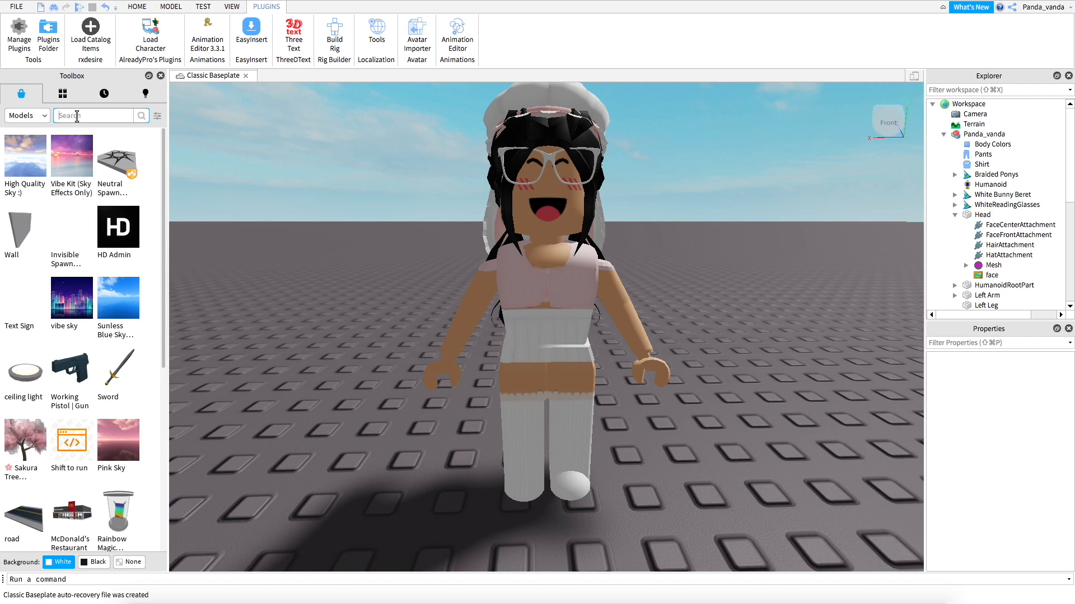
{"action": "left_click_drag", "start_coordinate": [165, 295], "coordinate": [171, 248]}
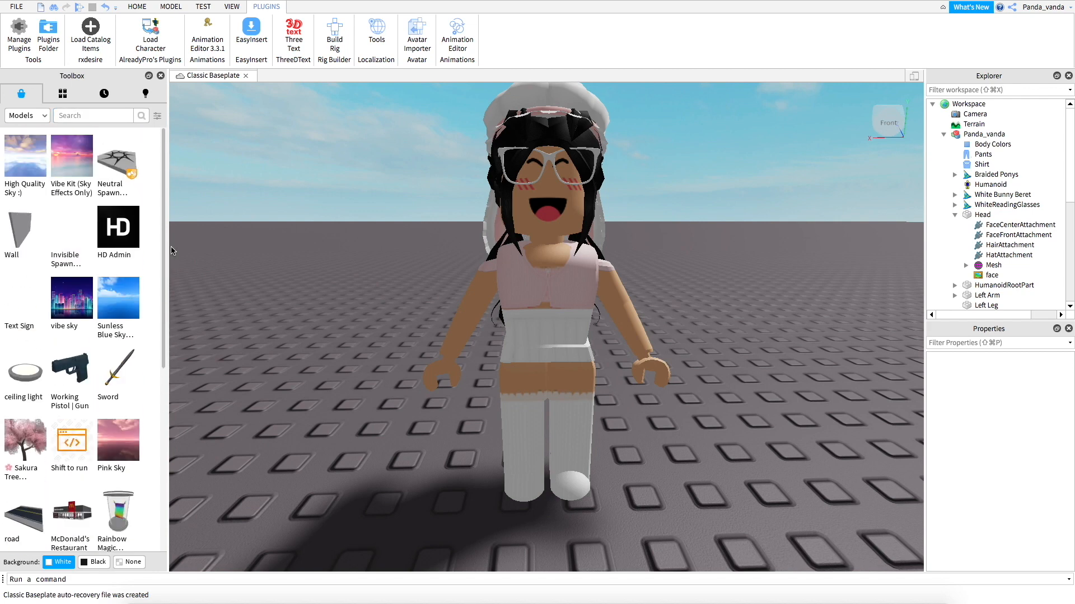
{"action": "left_click", "coordinate": [158, 117]}
{"action": "left_click", "coordinate": [158, 116]}
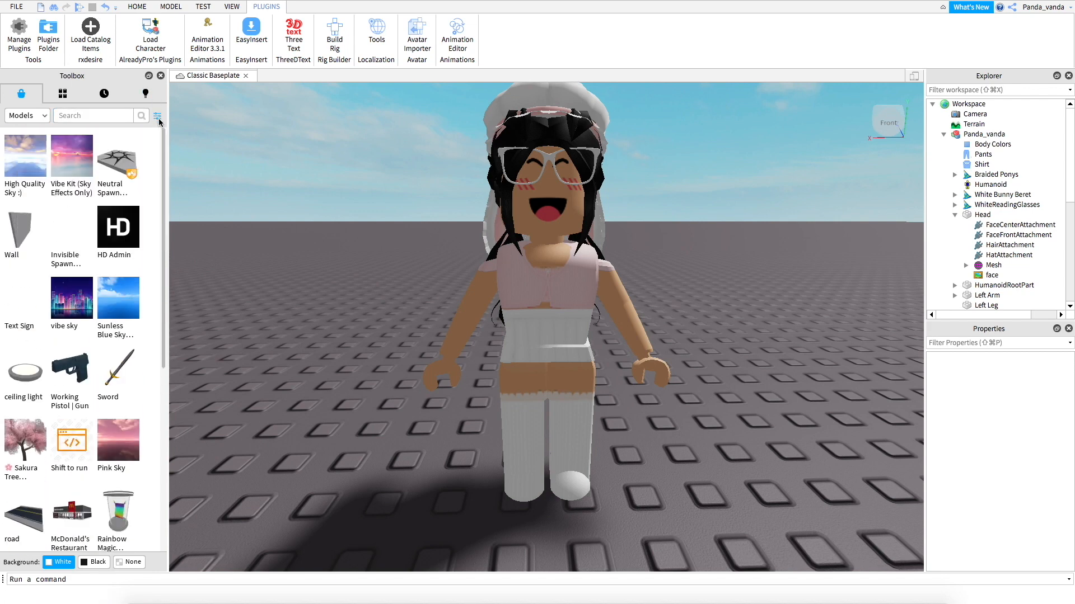
{"action": "left_click", "coordinate": [158, 117]}
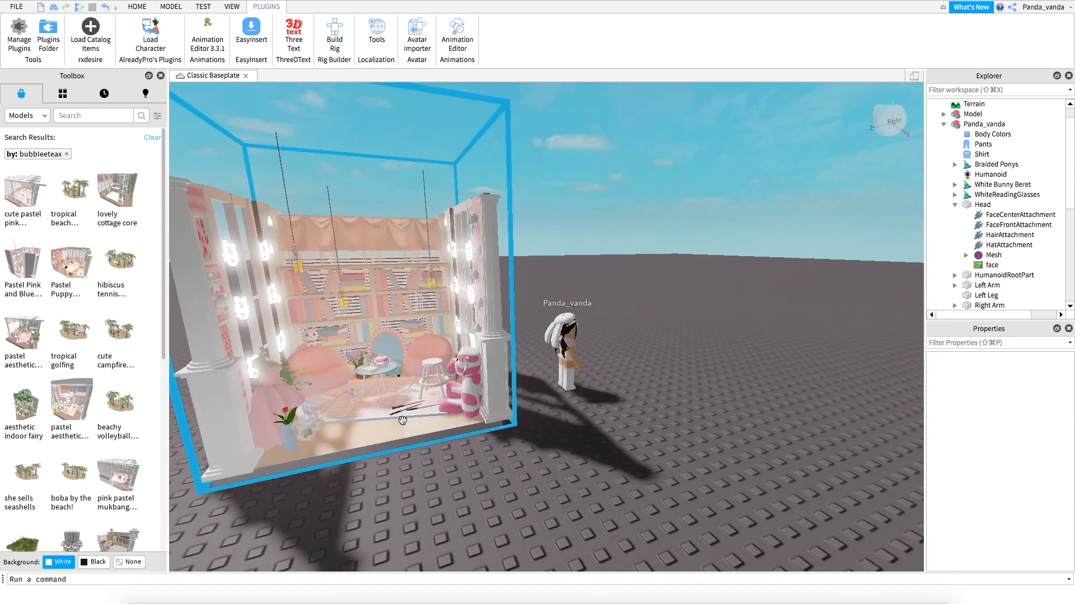
Move the pastel room model to about -8.3, 8.6, 1.8 so its open side is beside the avatar, and deselect it.
{"action": "left_click", "coordinate": [447, 478]}
{"action": "left_click", "coordinate": [442, 425]}
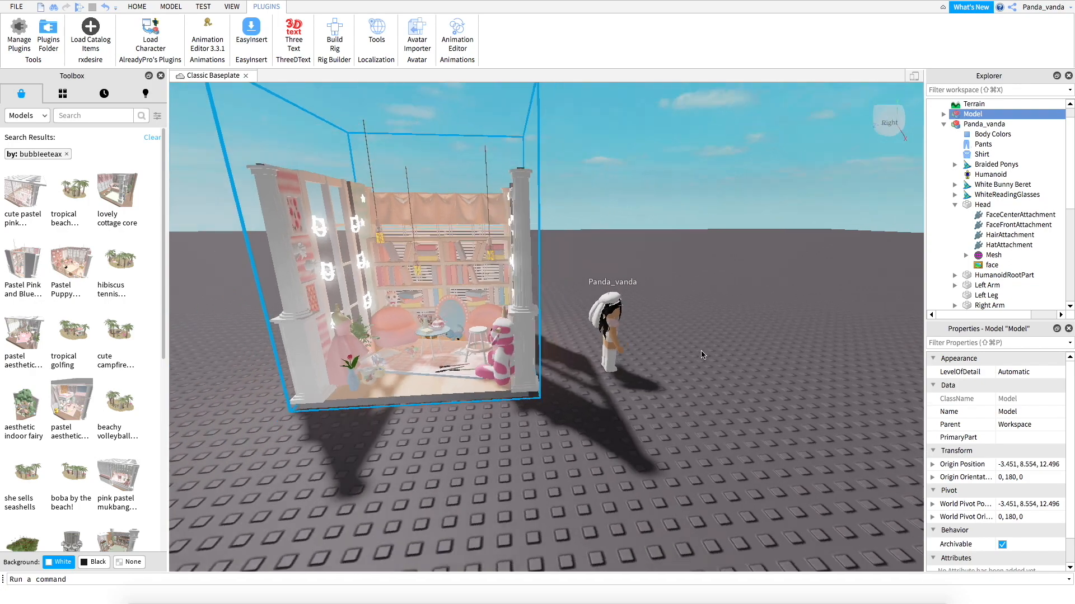
{"action": "right_click_drag", "start_coordinate": [702, 352], "coordinate": [708, 351]}
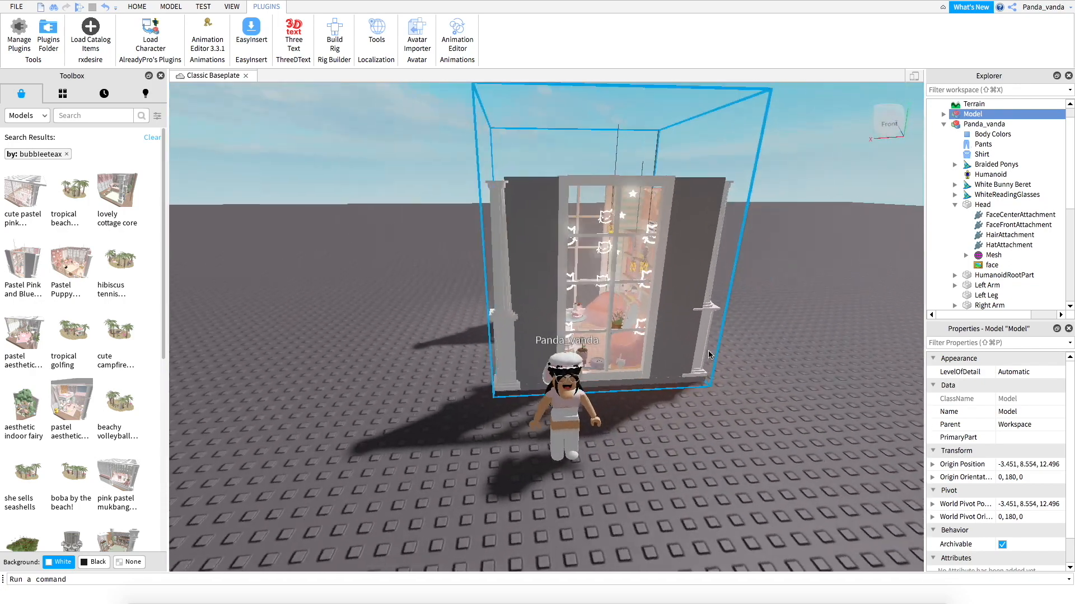
{"action": "left_click_drag", "start_coordinate": [548, 324], "coordinate": [665, 541]}
{"action": "left_click", "coordinate": [381, 503]}
Examine the avatar and the pastel room model together from several angles and distances.
{"action": "scroll", "coordinate": [381, 502], "scroll_direction": "down", "scroll_amount": 5}
{"action": "right_click_drag", "start_coordinate": [381, 503], "coordinate": [381, 502]}
{"action": "scroll", "coordinate": [380, 503], "scroll_direction": "up", "scroll_amount": 5}
{"action": "scroll", "coordinate": [381, 503], "scroll_direction": "down", "scroll_amount": 5}
{"action": "scroll", "coordinate": [381, 503], "scroll_direction": "up", "scroll_amount": 3}
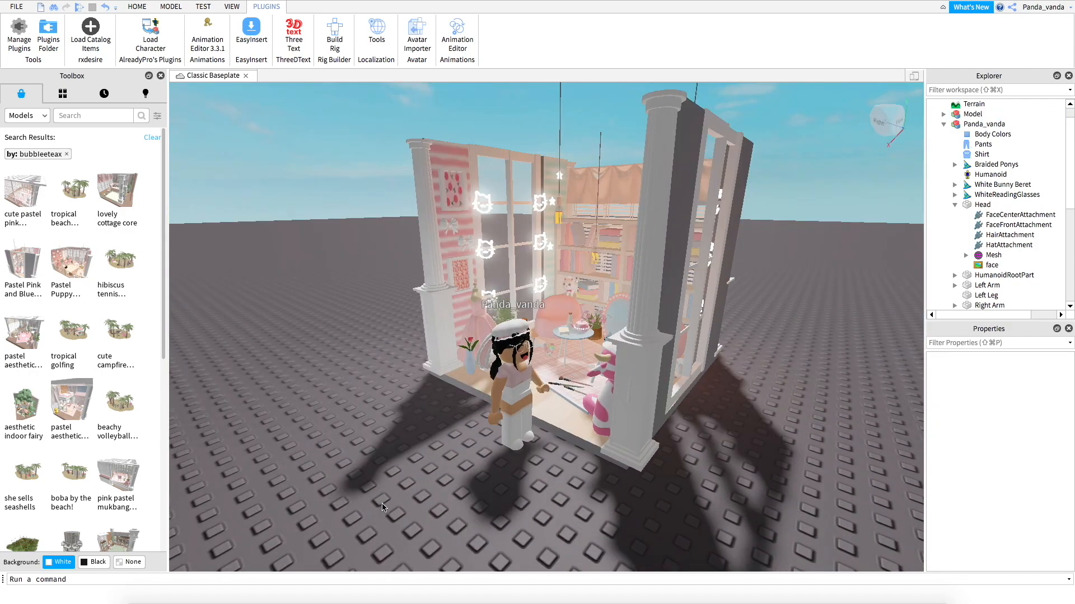
{"action": "right_click_drag", "start_coordinate": [446, 519], "coordinate": [445, 518]}
{"action": "scroll", "coordinate": [445, 519], "scroll_direction": "up", "scroll_amount": 4}
{"action": "scroll", "coordinate": [445, 519], "scroll_direction": "down", "scroll_amount": 2}
{"action": "scroll", "coordinate": [445, 520], "scroll_direction": "down", "scroll_amount": 3}
{"action": "scroll", "coordinate": [446, 519], "scroll_direction": "up", "scroll_amount": 2}
Select the avatar model, zoom to it, and collapse its contents in the Workspace hierarchy.
{"action": "left_click", "coordinate": [544, 477]}
{"action": "key", "text": "f"}
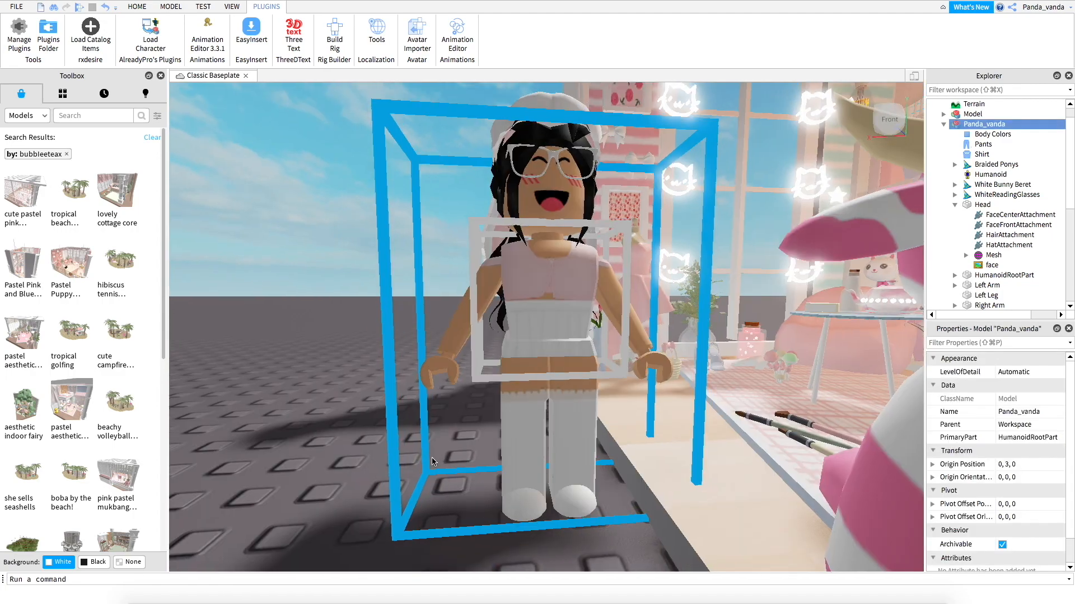
{"action": "left_click", "coordinate": [944, 124]}
{"action": "left_click", "coordinate": [943, 145]}
{"action": "left_click", "coordinate": [943, 144]}
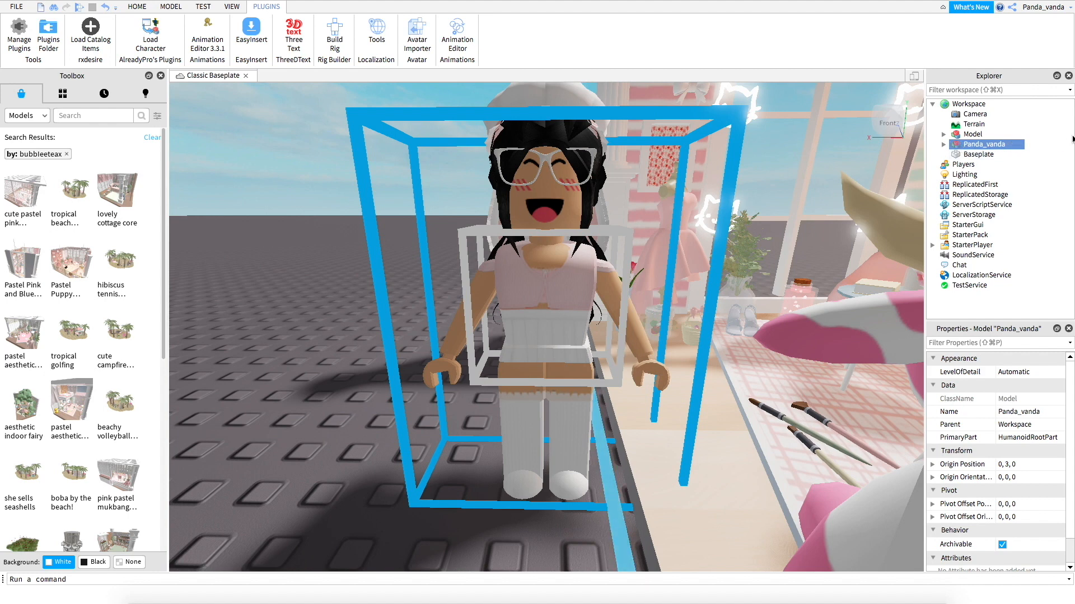
Export the selected avatar model to a project folder under the file name avatar.
{"action": "right_click", "coordinate": [964, 147]}
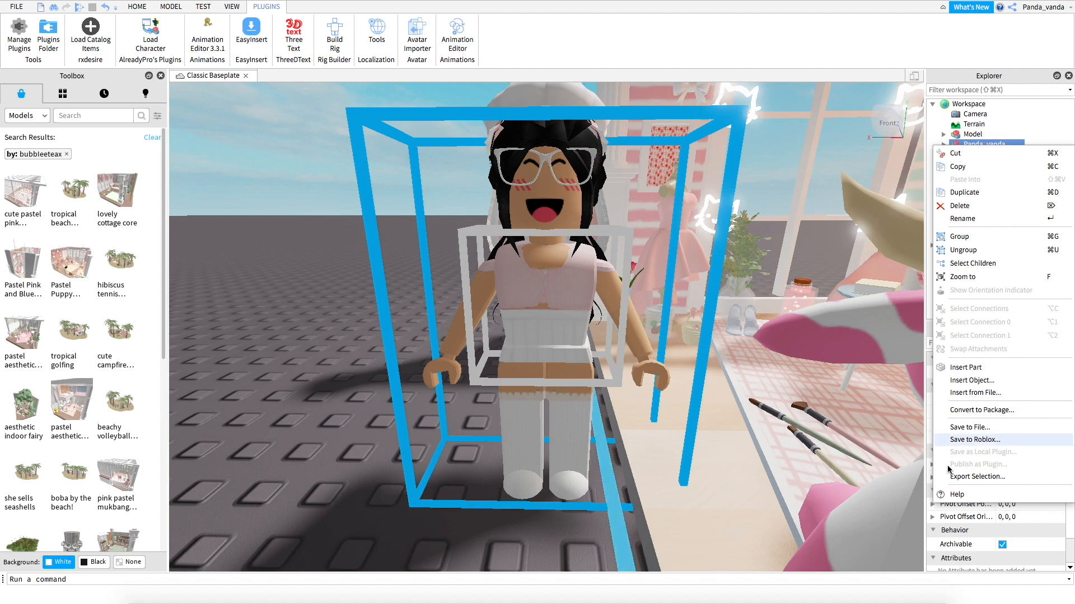
{"action": "left_click", "coordinate": [1054, 479]}
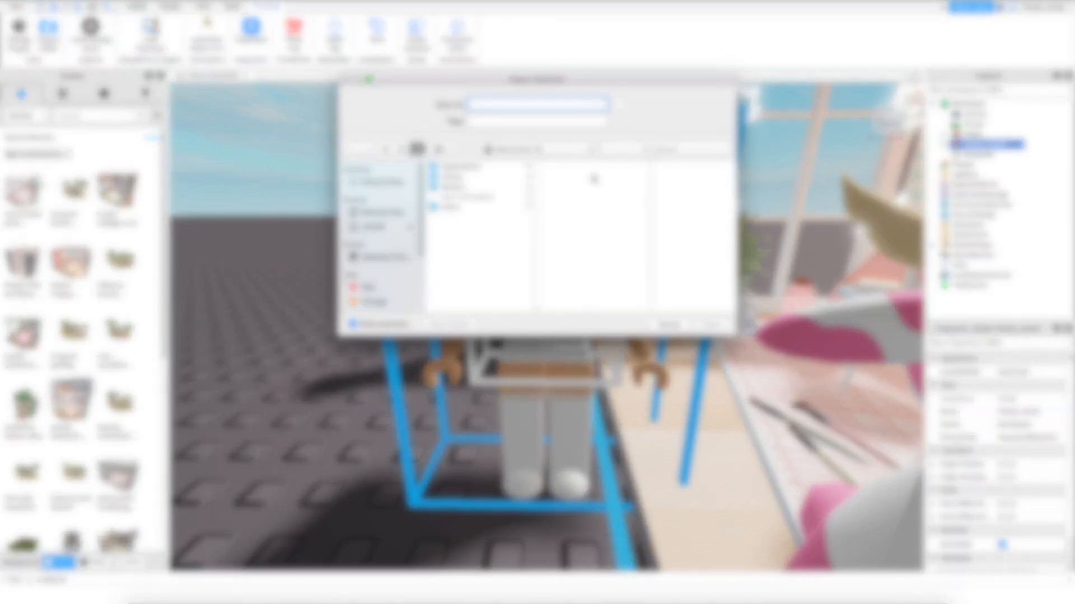
{"action": "left_click", "coordinate": [499, 150]}
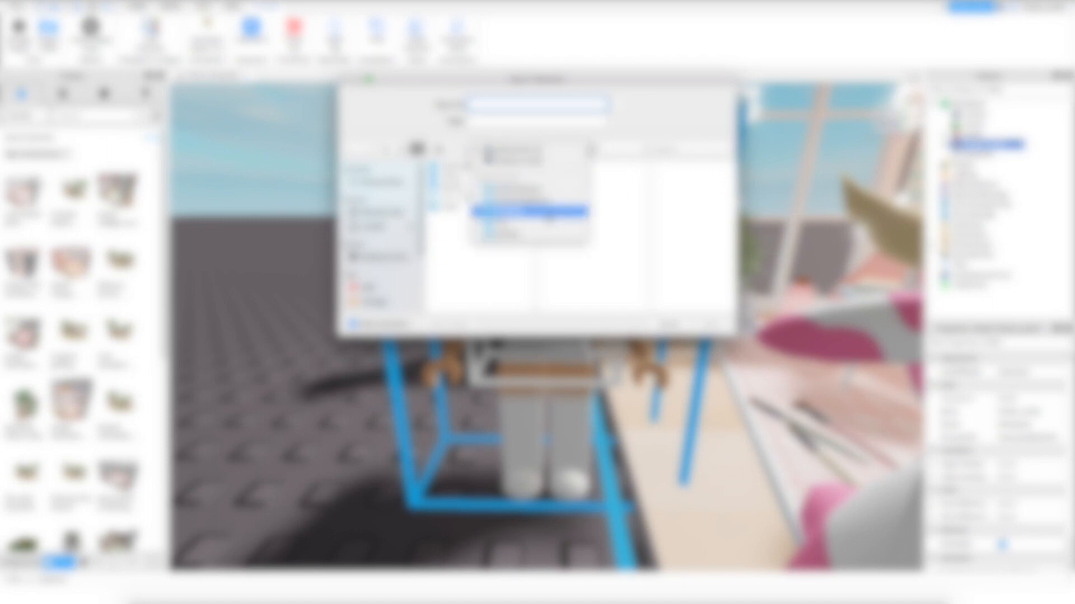
{"action": "left_click", "coordinate": [550, 219]}
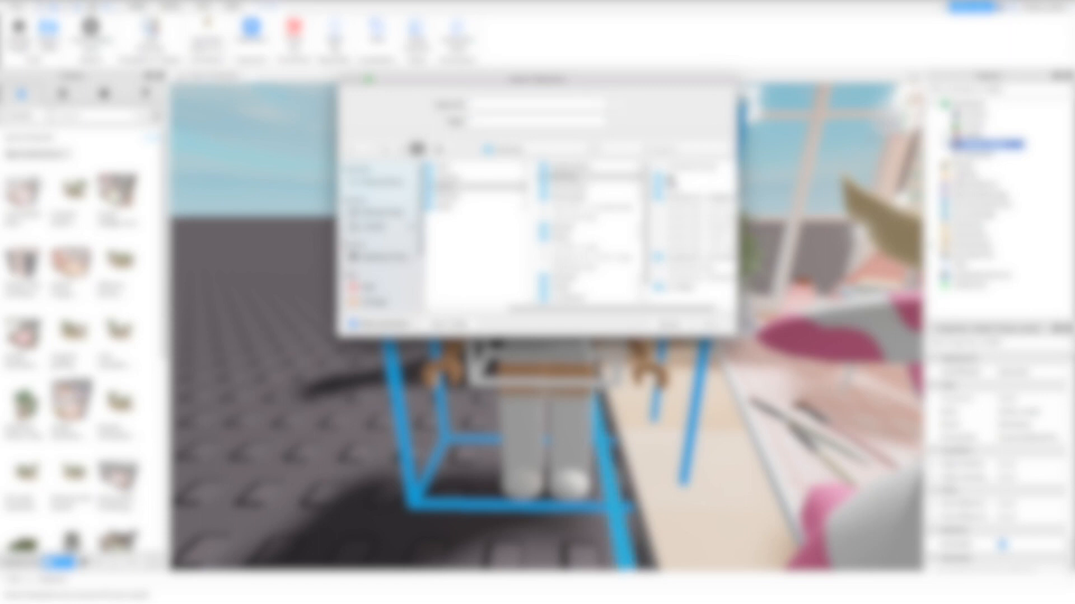
{"action": "left_click", "coordinate": [685, 200]}
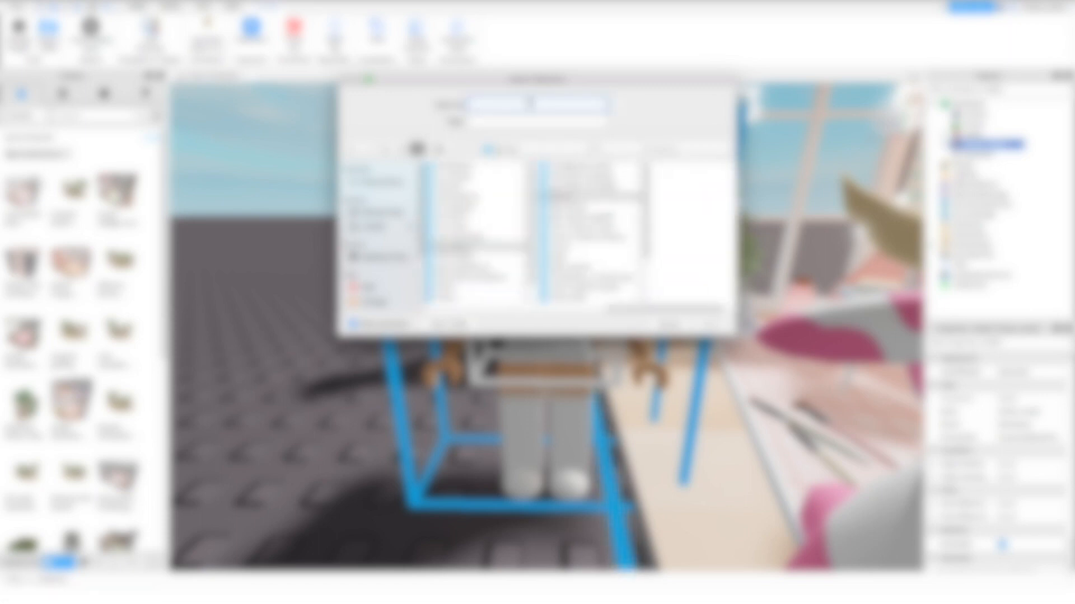
{"action": "type", "text": "avatar"}
{"action": "key", "text": "Return"}
Select the pastel room model, export it to a file as well, and deselect it.
{"action": "left_click", "coordinate": [274, 410]}
{"action": "right_click_drag", "start_coordinate": [275, 410], "coordinate": [285, 413]}
{"action": "key", "text": "s"}
{"action": "key", "text": "a"}
{"action": "key", "text": "w"}
{"action": "left_click", "coordinate": [304, 224]}
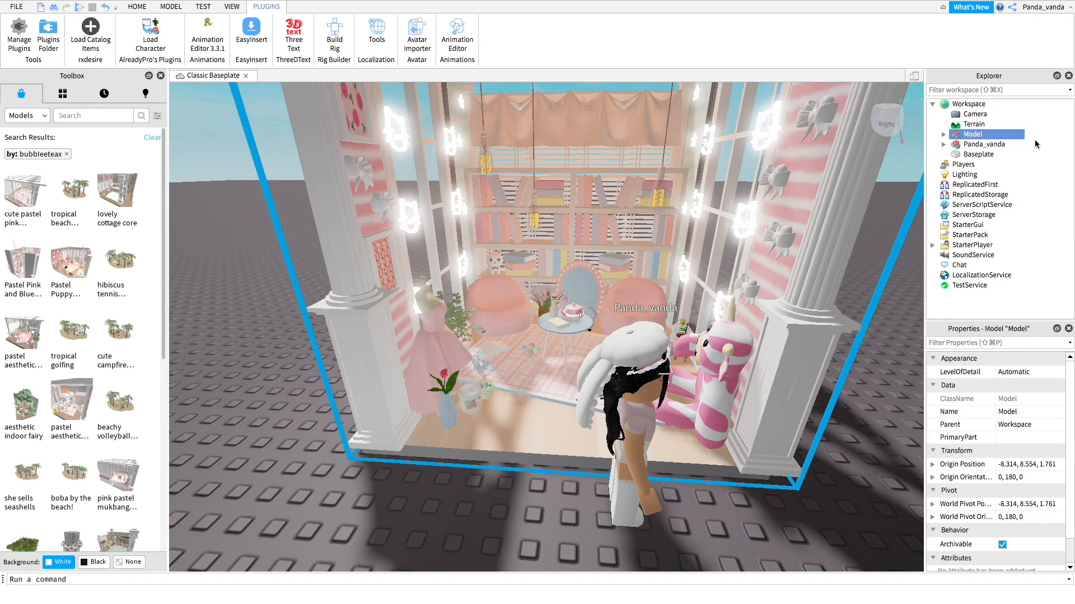
{"action": "right_click", "coordinate": [1014, 134]}
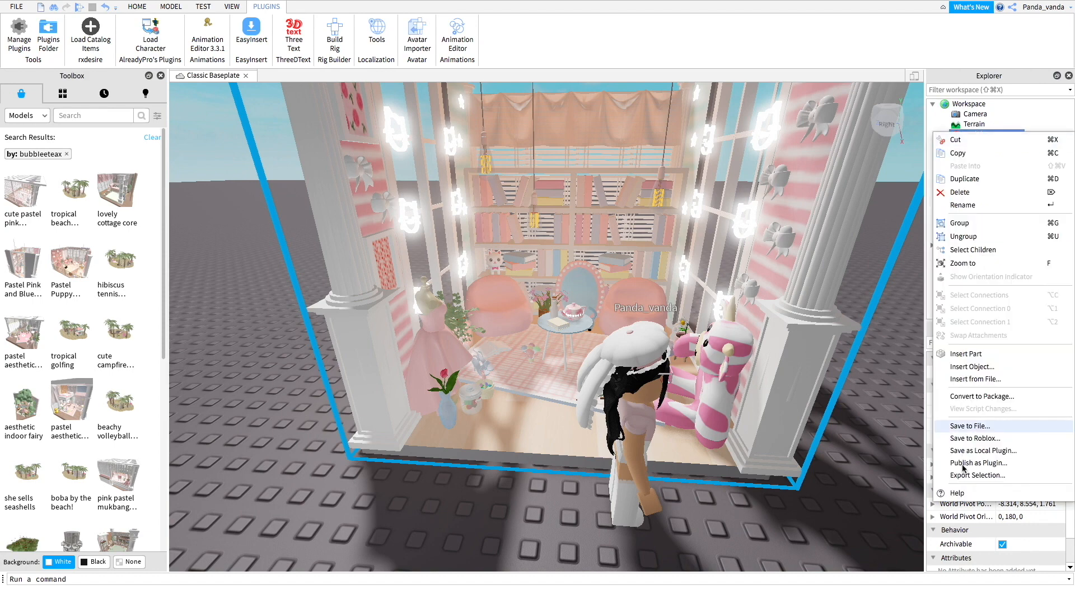
{"action": "left_click", "coordinate": [1045, 475]}
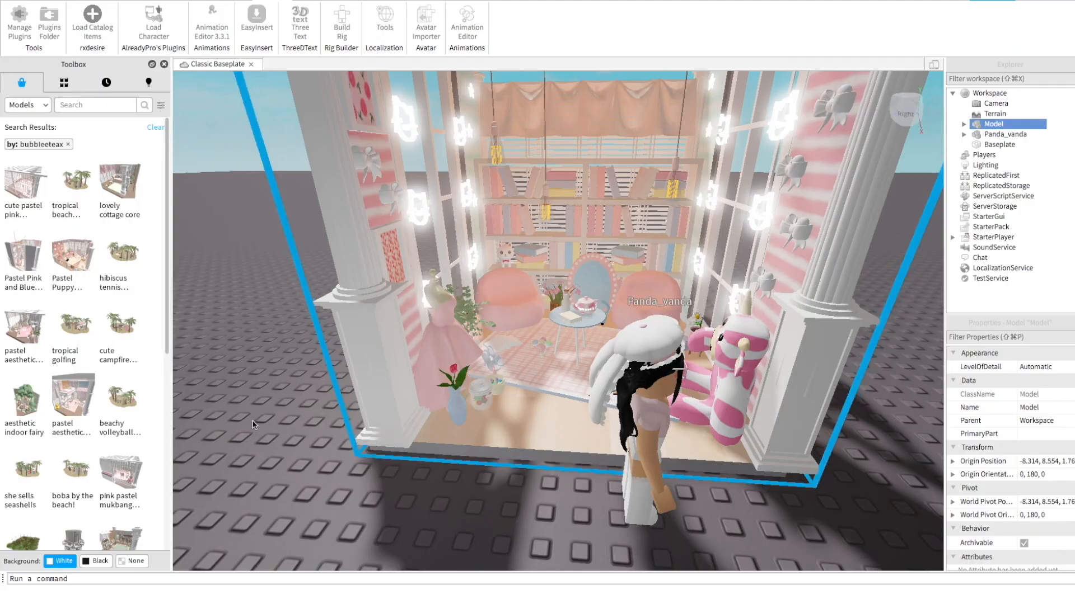
{"action": "right_click", "coordinate": [487, 481]}
{"action": "left_click", "coordinate": [438, 505]}
{"action": "left_click", "coordinate": [466, 511]}
Close the Roblox Studio window, switch to Blender, and dismiss its splash screen.
{"action": "scroll", "coordinate": [468, 514], "scroll_direction": "down", "scroll_amount": 5}
{"action": "right_click_drag", "start_coordinate": [468, 515], "coordinate": [456, 477]}
{"action": "scroll", "coordinate": [455, 477], "scroll_direction": "up", "scroll_amount": 5}
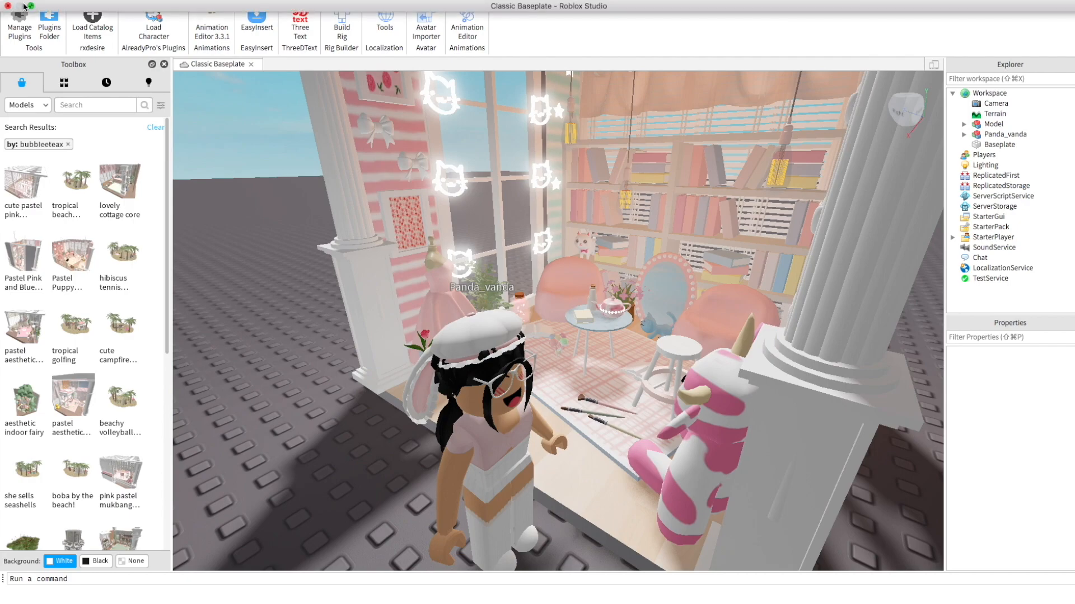
{"action": "left_click", "coordinate": [10, 7]}
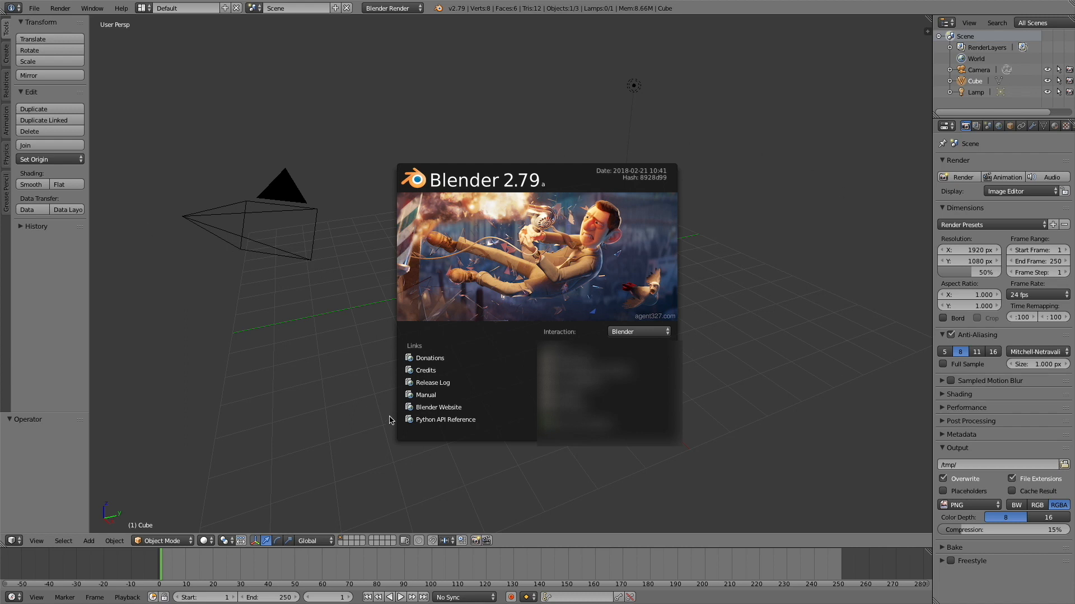
{"action": "left_click", "coordinate": [385, 114]}
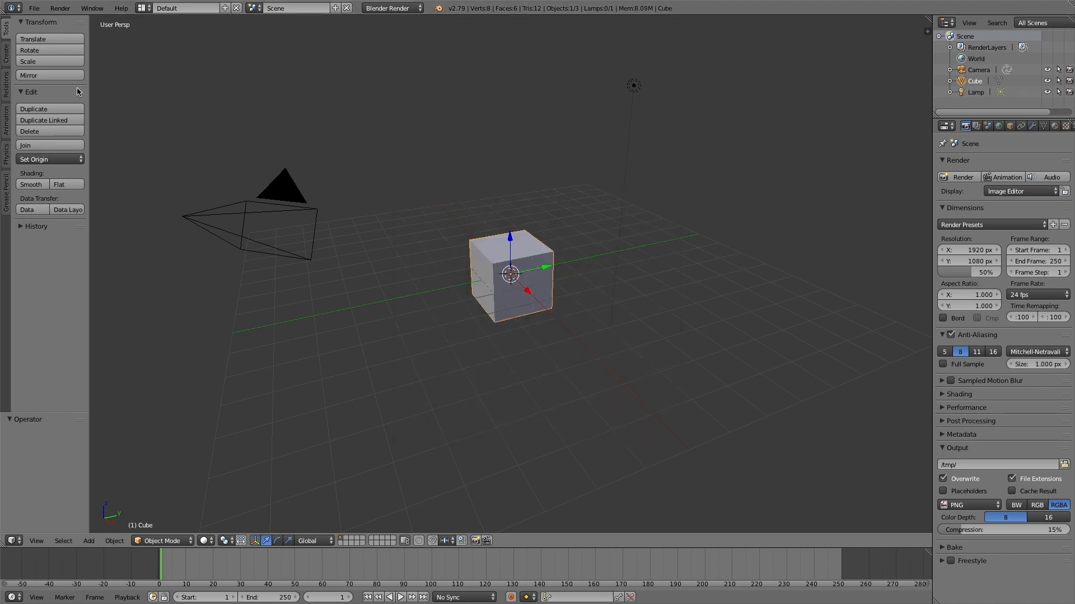
Open the character rig's blend file, filtering the file list with "ca" to find it.
{"action": "left_click", "coordinate": [34, 8]}
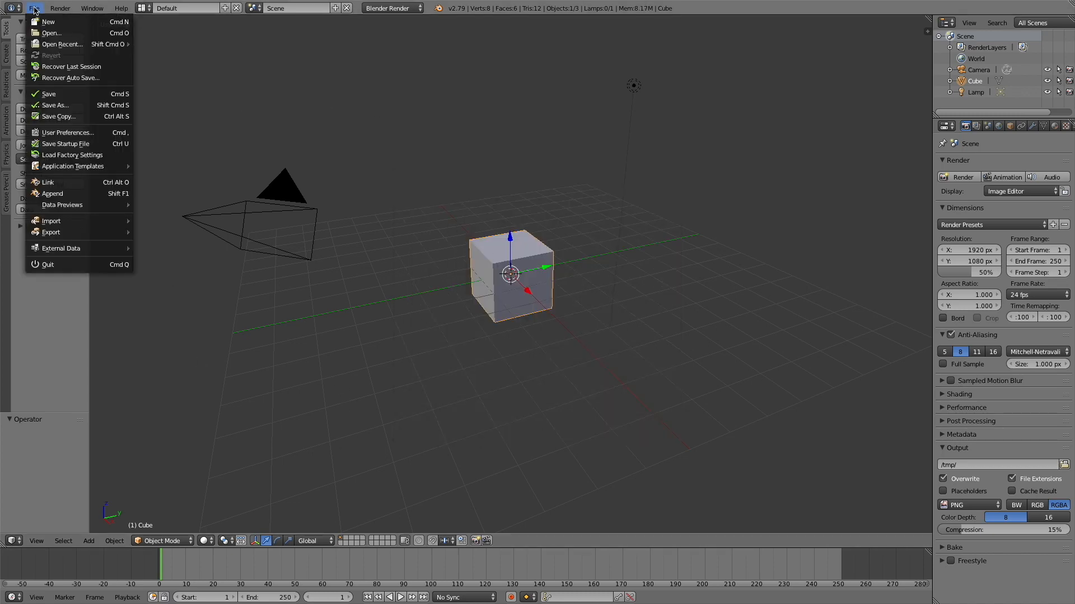
{"action": "left_click", "coordinate": [52, 32]}
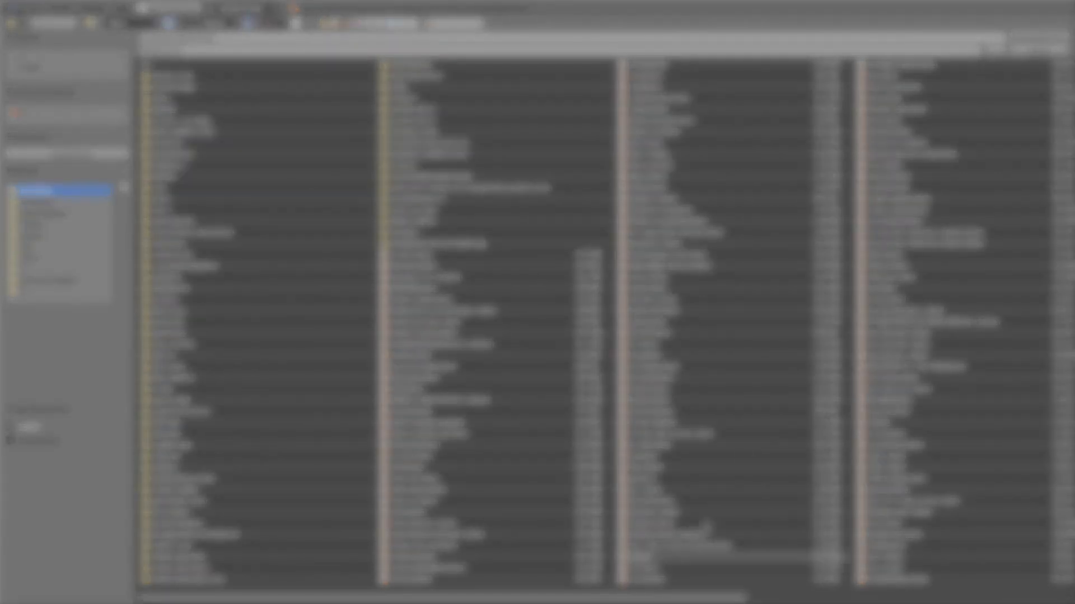
{"action": "scroll", "coordinate": [727, 435], "scroll_direction": "down", "scroll_amount": 7}
{"action": "scroll", "coordinate": [727, 435], "scroll_direction": "up", "scroll_amount": 7}
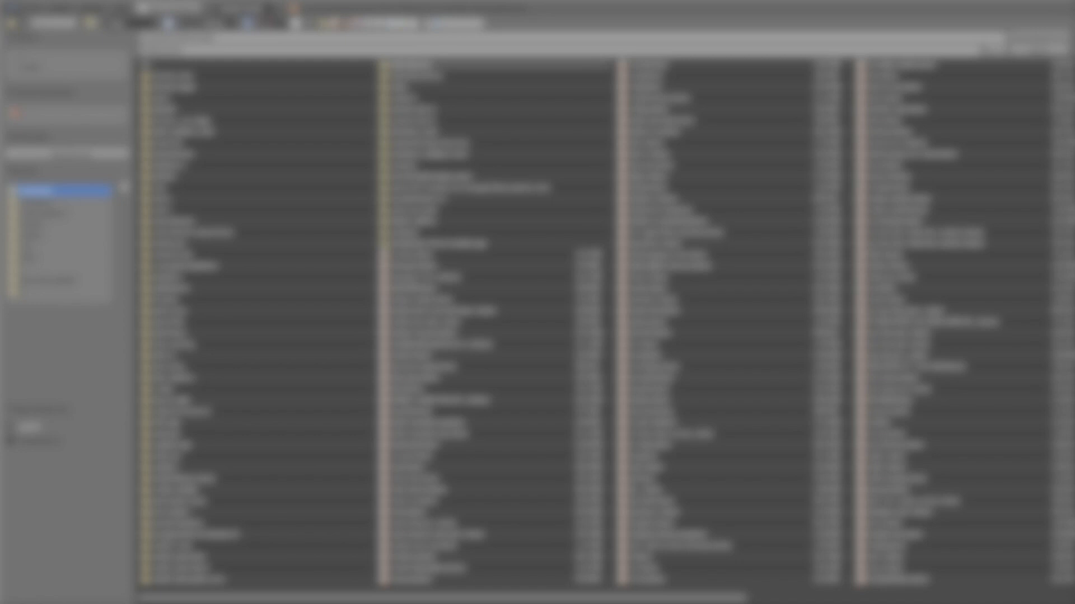
{"action": "type", "text": "ca"}
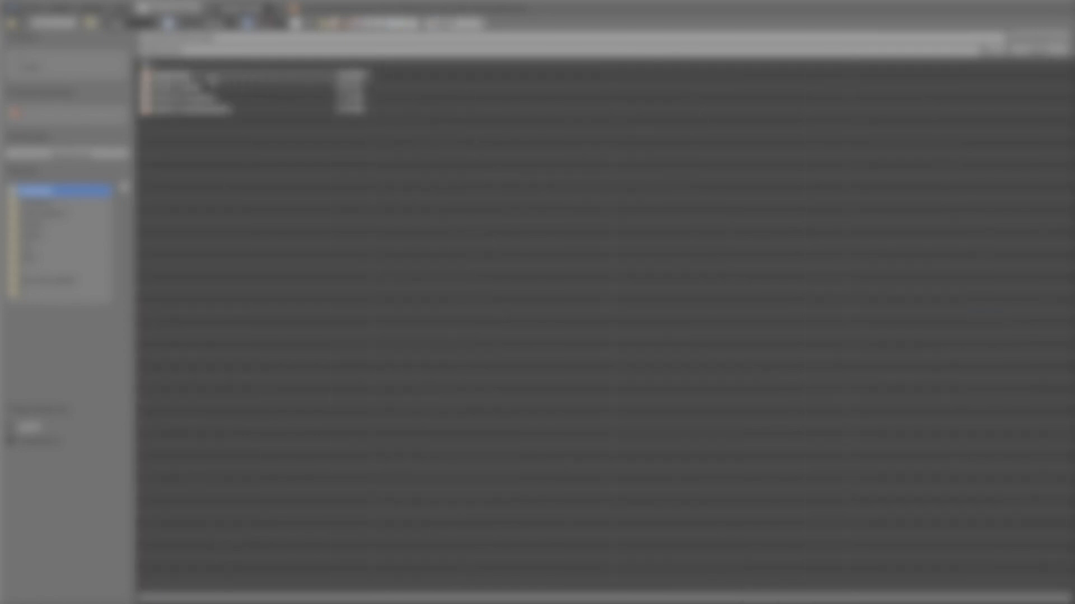
{"action": "double_click", "coordinate": [199, 75]}
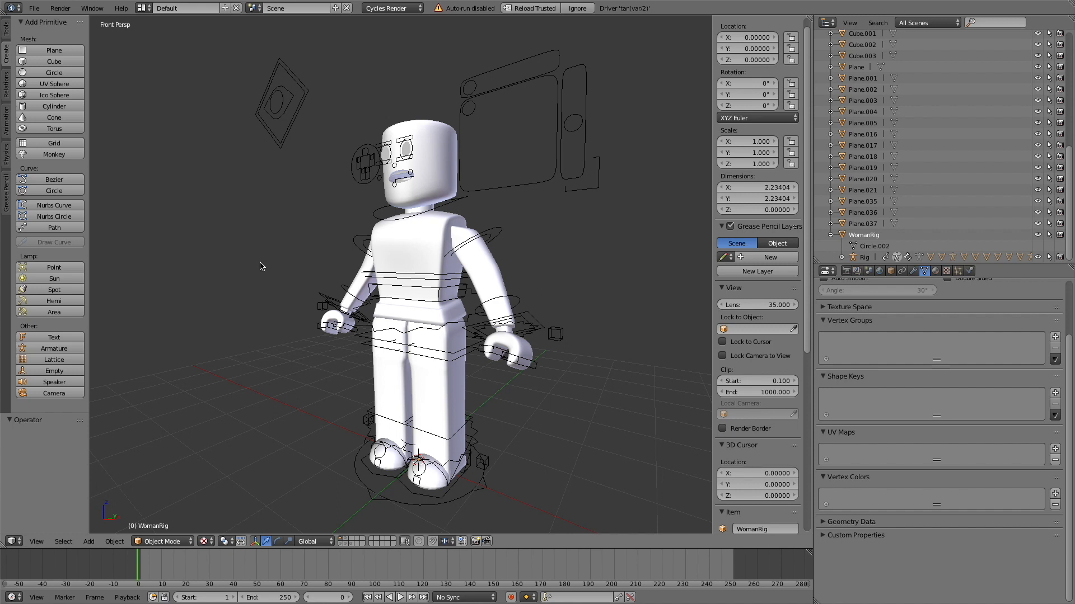
Examine the character rig from several angles, finishing with a close-up front view of its face.
{"action": "key", "text": "shift+f"}
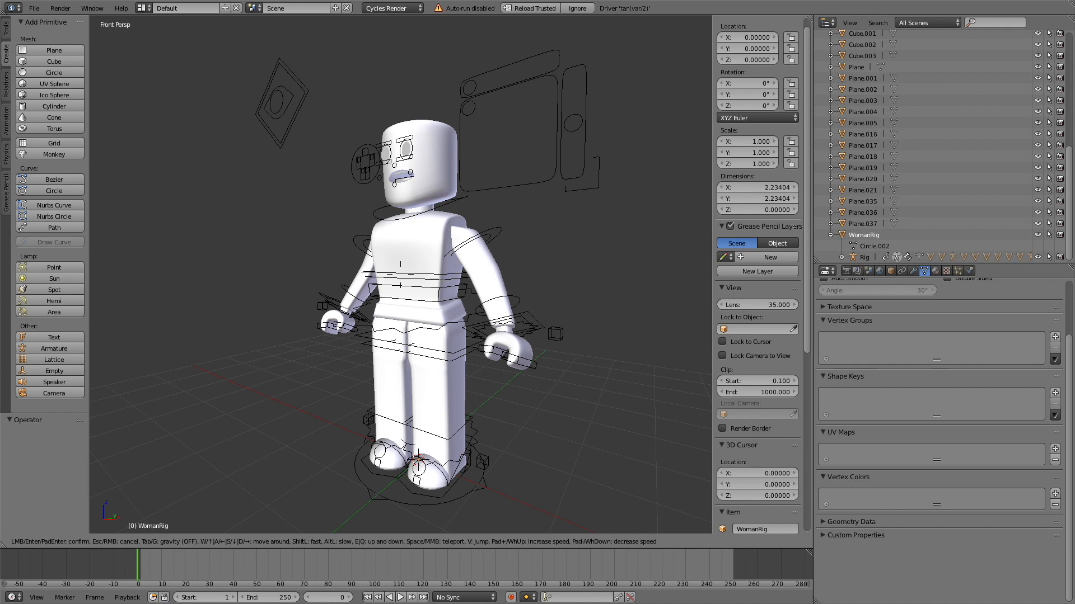
{"action": "key", "text": "w"}
{"action": "key", "text": "a"}
{"action": "key", "text": "s"}
{"action": "key", "text": "d"}
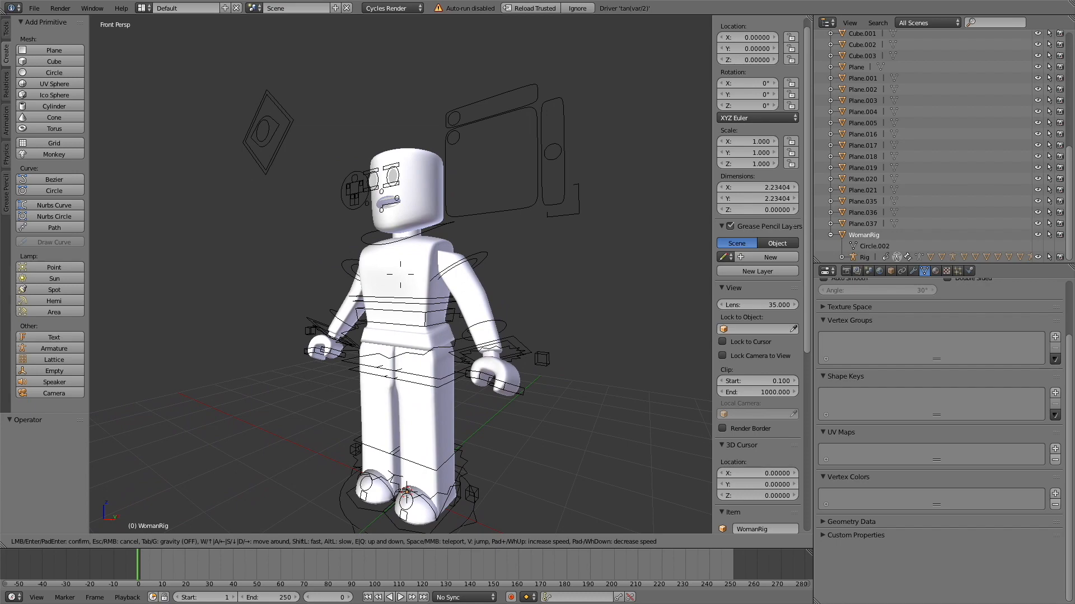
{"action": "key", "text": "w"}
{"action": "key", "text": "s"}
{"action": "key", "text": "w"}
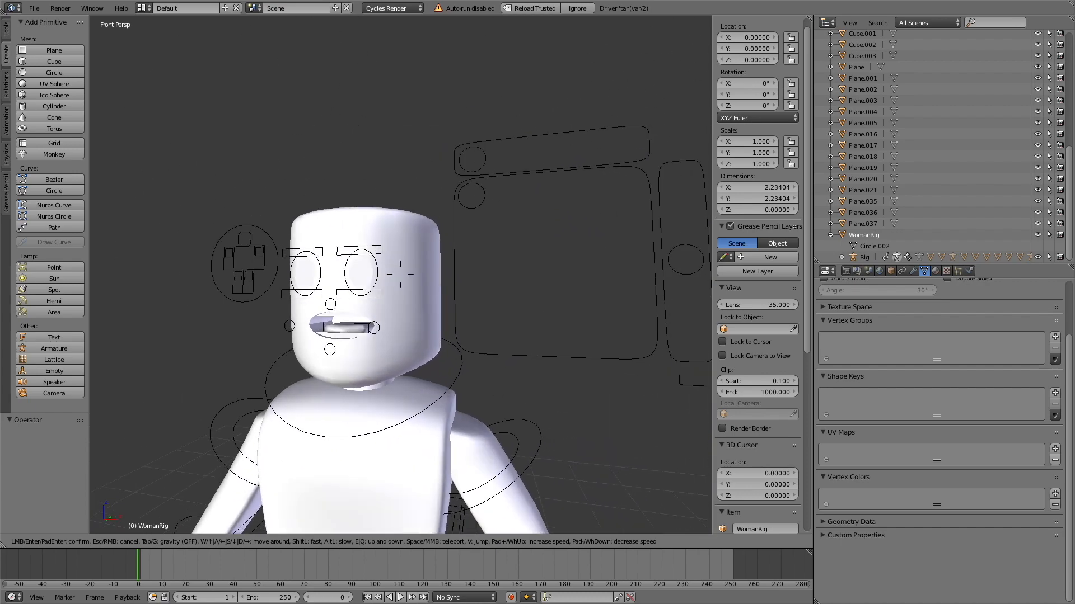
{"action": "key", "text": "a"}
{"action": "key", "text": "w"}
{"action": "key", "text": "s"}
{"action": "key", "text": "d"}
{"action": "key", "text": "w"}
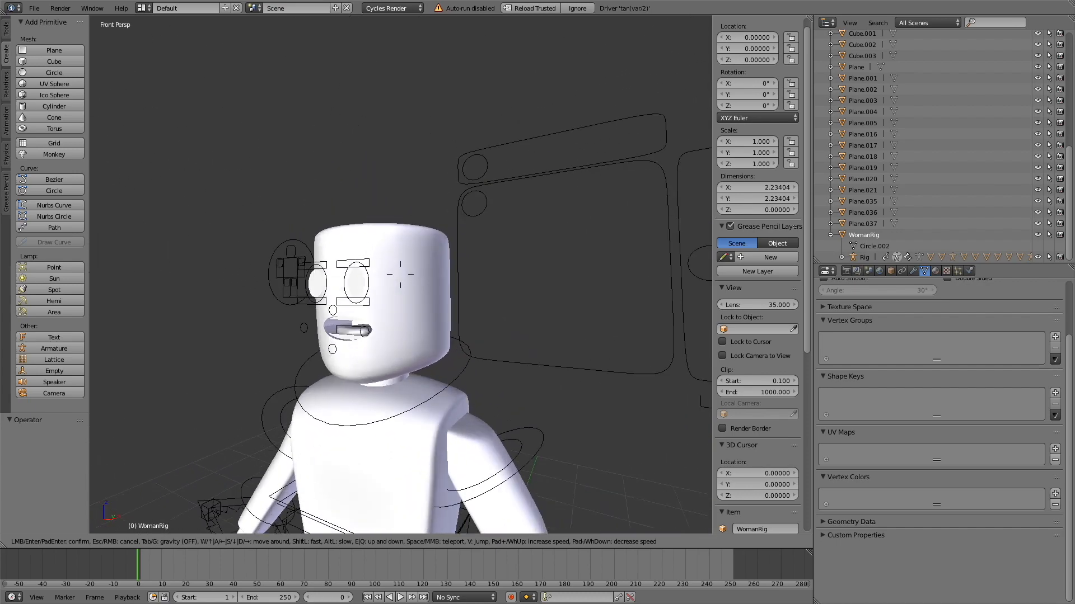
{"action": "key", "text": "s"}
{"action": "key", "text": "a"}
{"action": "key", "text": "w"}
{"action": "left_click", "coordinate": [410, 204]}
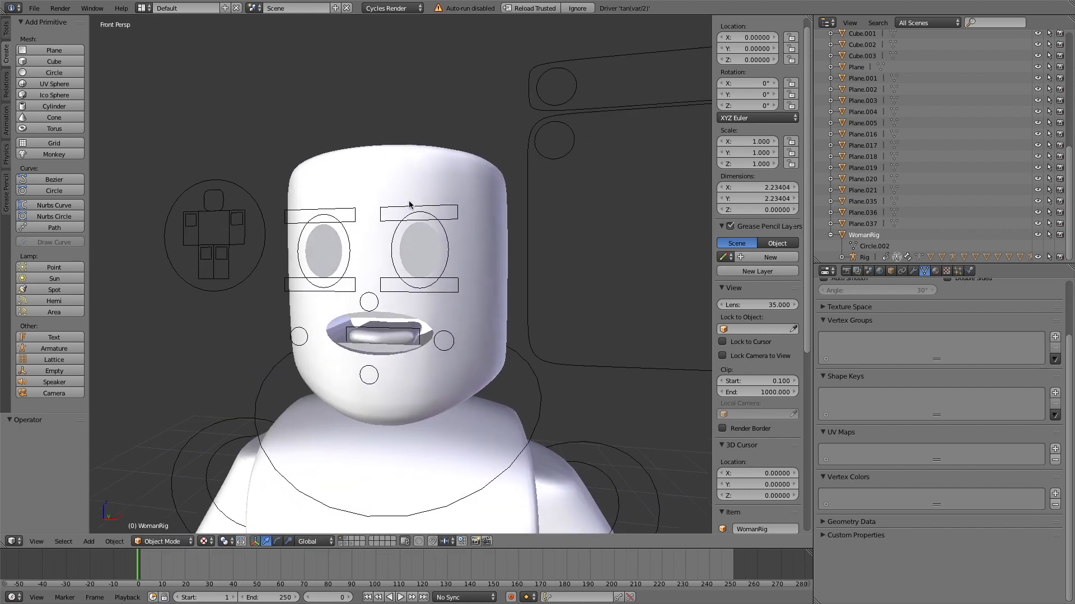
Select the rig's eyes, head, teeth and tongue meshes together and delete them.
{"action": "right_click", "coordinate": [428, 249]}
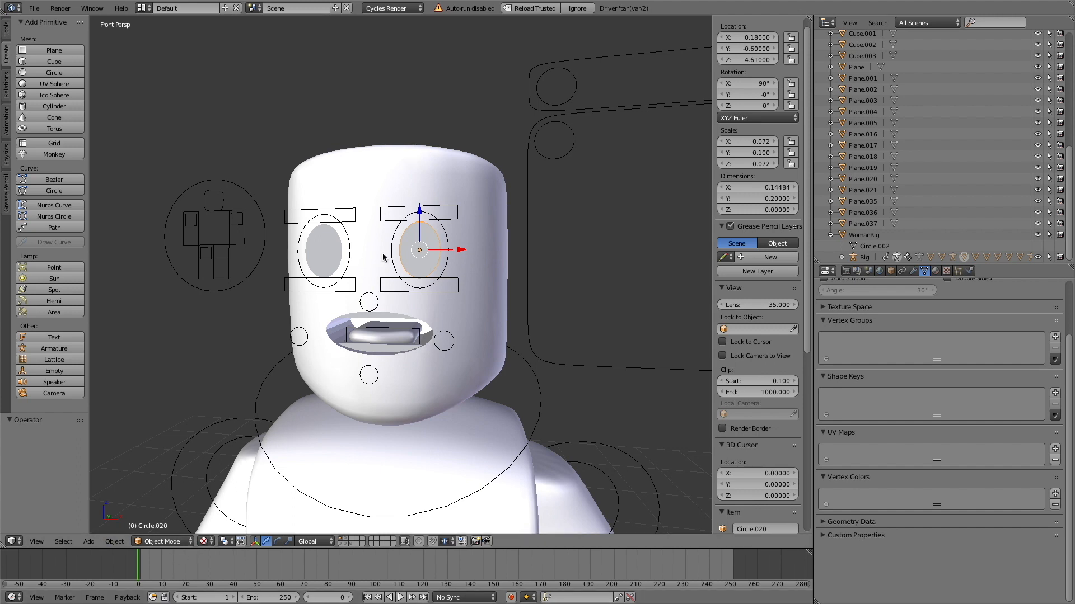
{"action": "right_click", "coordinate": [326, 251], "text": "shift"}
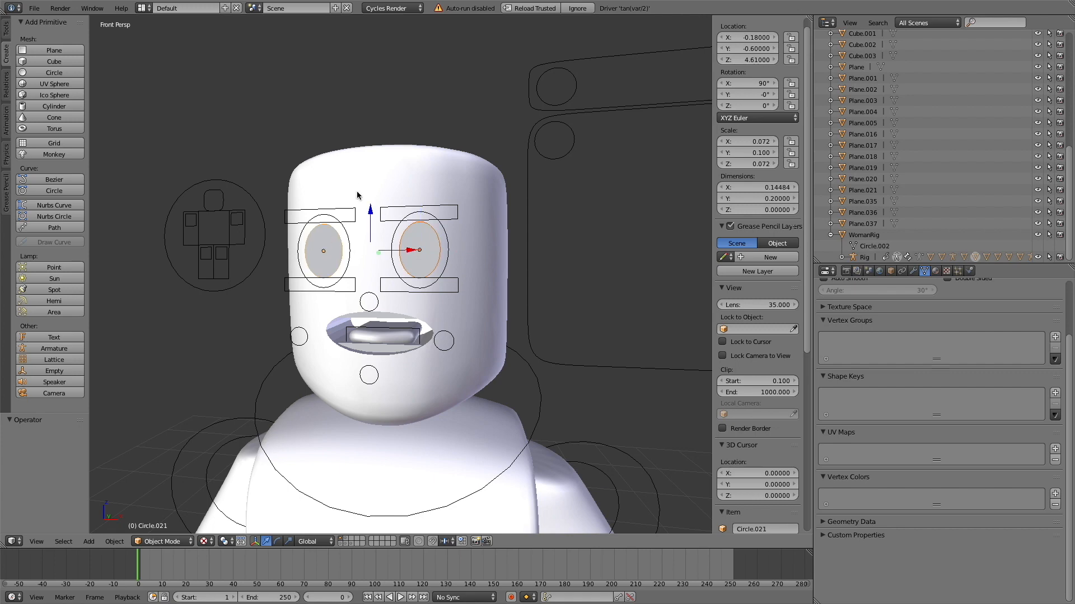
{"action": "right_click", "coordinate": [365, 180], "text": "shift"}
{"action": "right_click", "coordinate": [390, 323], "text": "shift"}
{"action": "right_click", "coordinate": [390, 326], "text": "shift"}
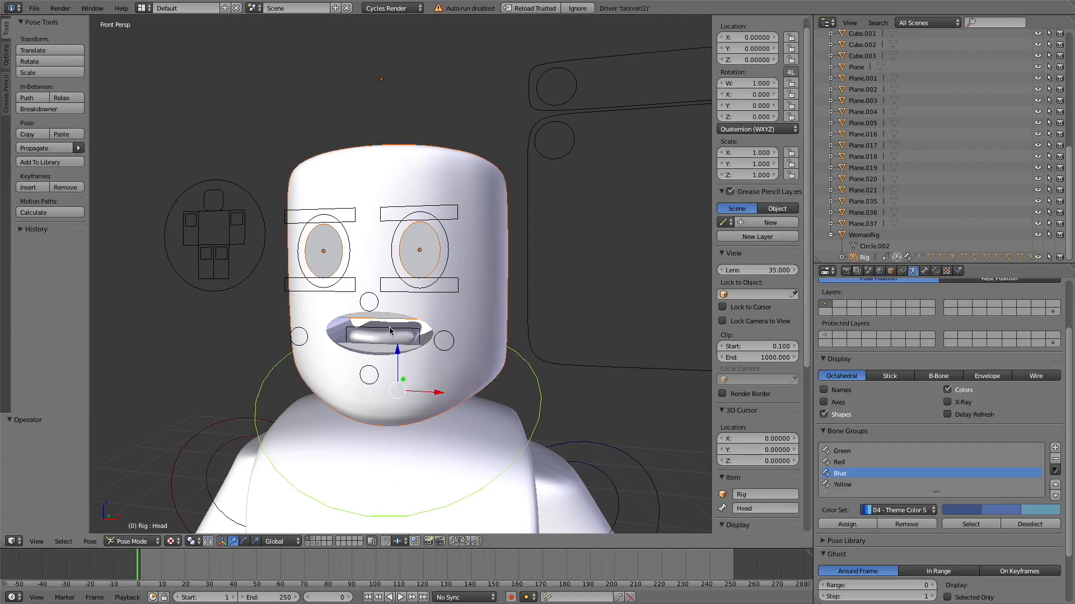
{"action": "key", "text": "ctrl+z"}
{"action": "key", "text": "shift+f"}
{"action": "key", "text": "w"}
{"action": "left_click", "coordinate": [336, 305]}
{"action": "right_click", "coordinate": [339, 274], "text": "shift"}
{"action": "right_click", "coordinate": [340, 260], "text": "shift"}
{"action": "key", "text": "shift+f"}
{"action": "key", "text": "s"}
{"action": "left_click", "coordinate": [401, 277]}
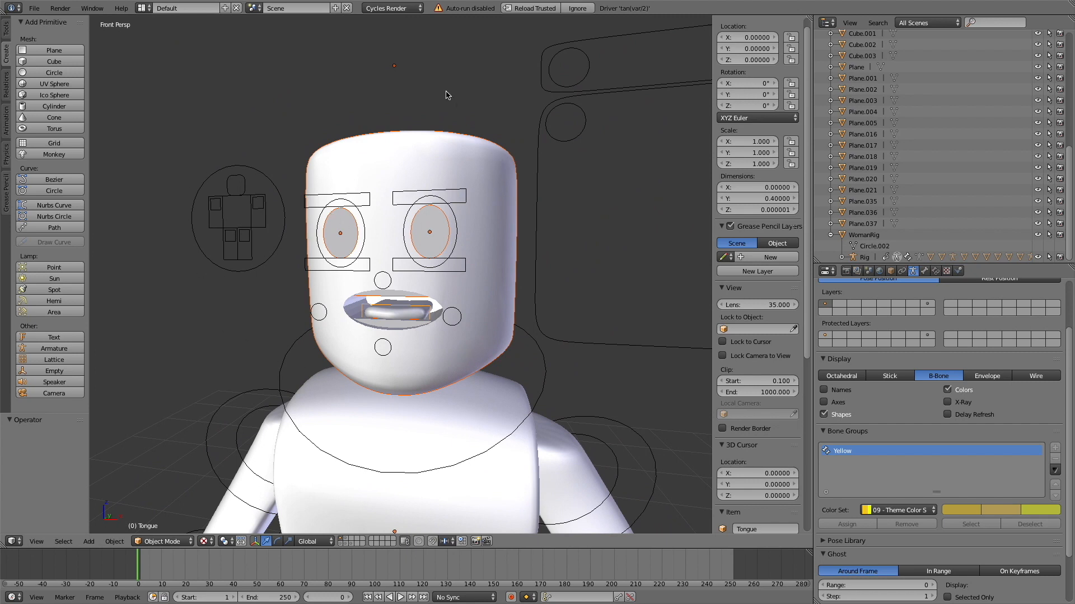
{"action": "key", "text": "x"}
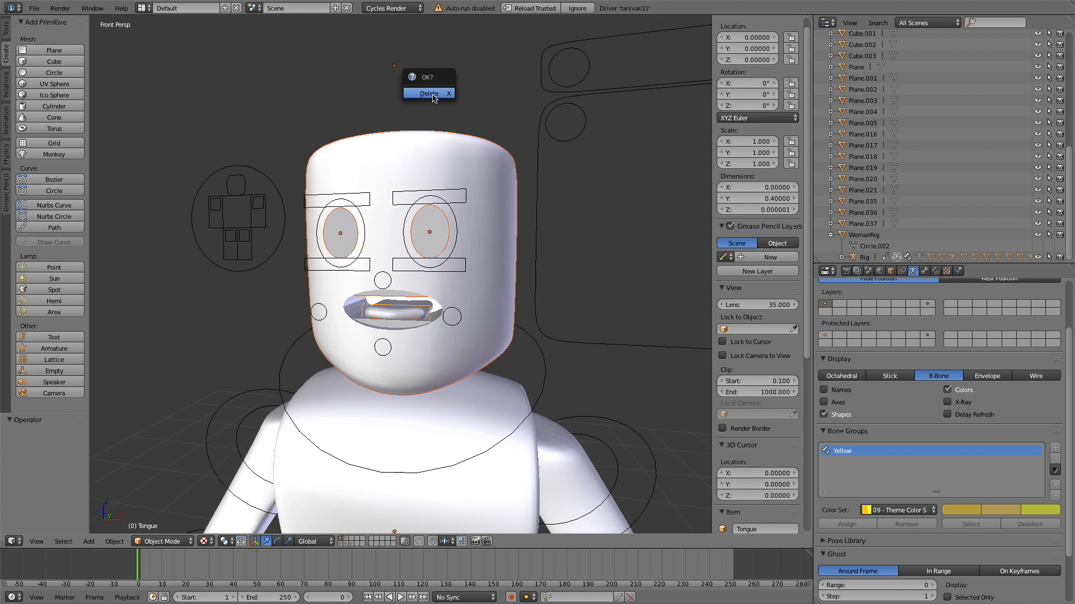
{"action": "left_click", "coordinate": [429, 94]}
Select the rig's torso mesh and show its material's Image Texture node in the Node Editor.
{"action": "key", "text": "shift+f"}
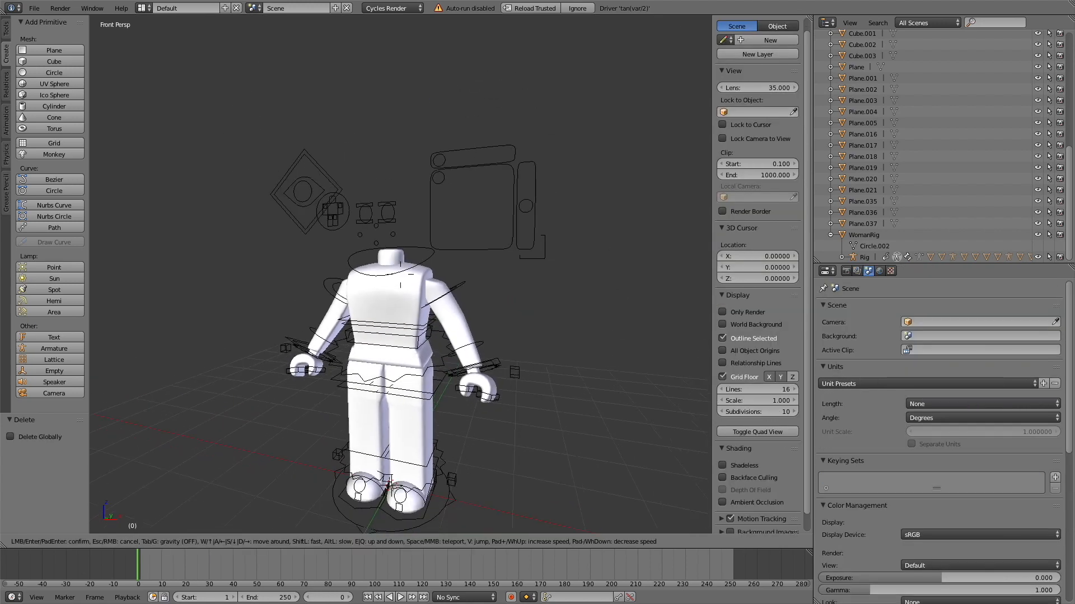
{"action": "key", "text": "s"}
{"action": "key", "text": "Return"}
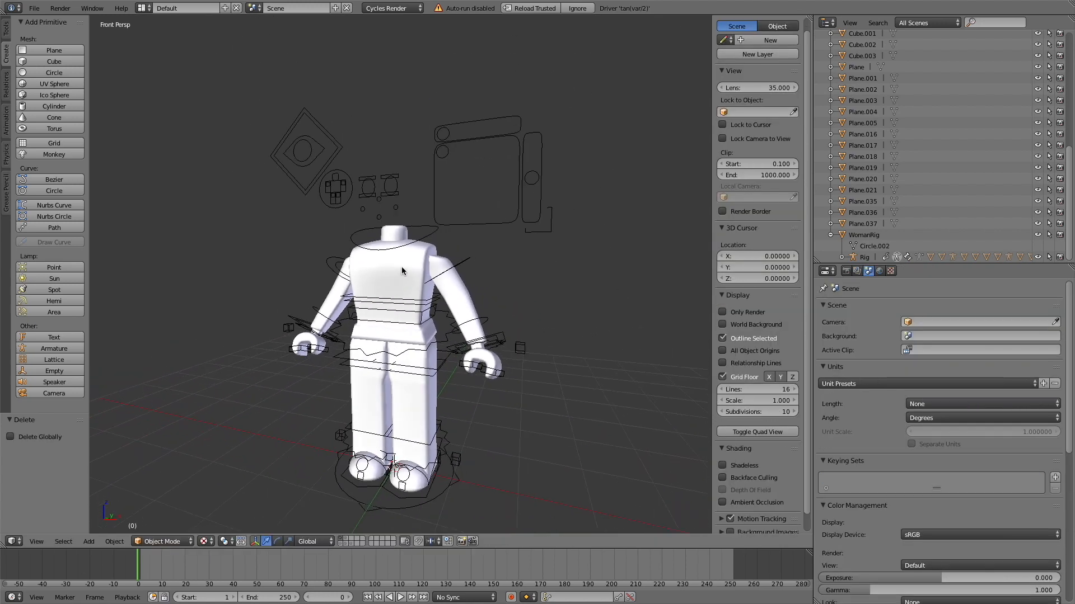
{"action": "right_click", "coordinate": [398, 267]}
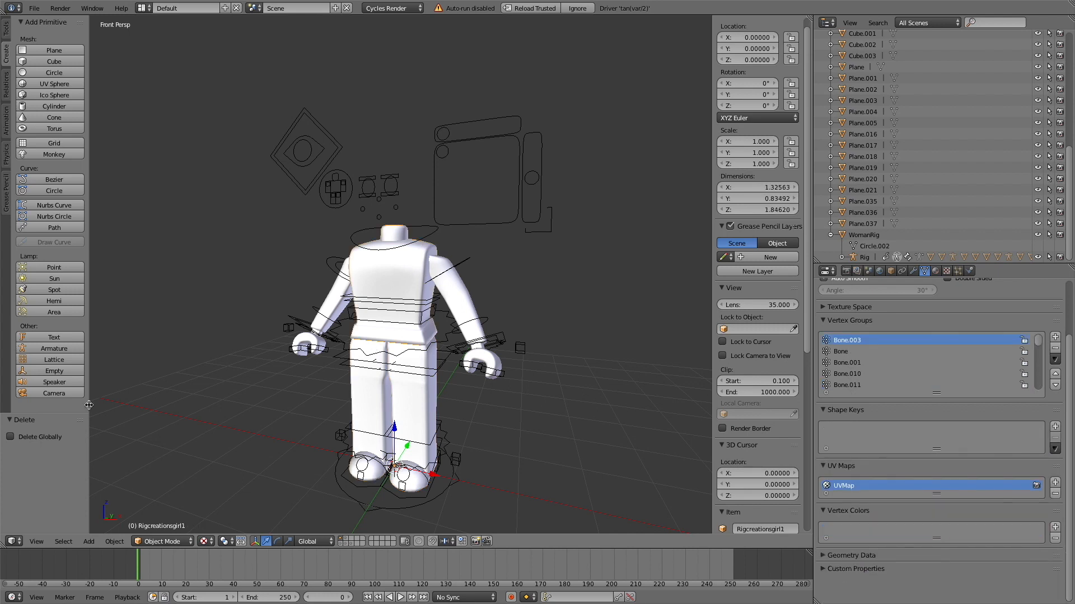
{"action": "left_click", "coordinate": [13, 541]}
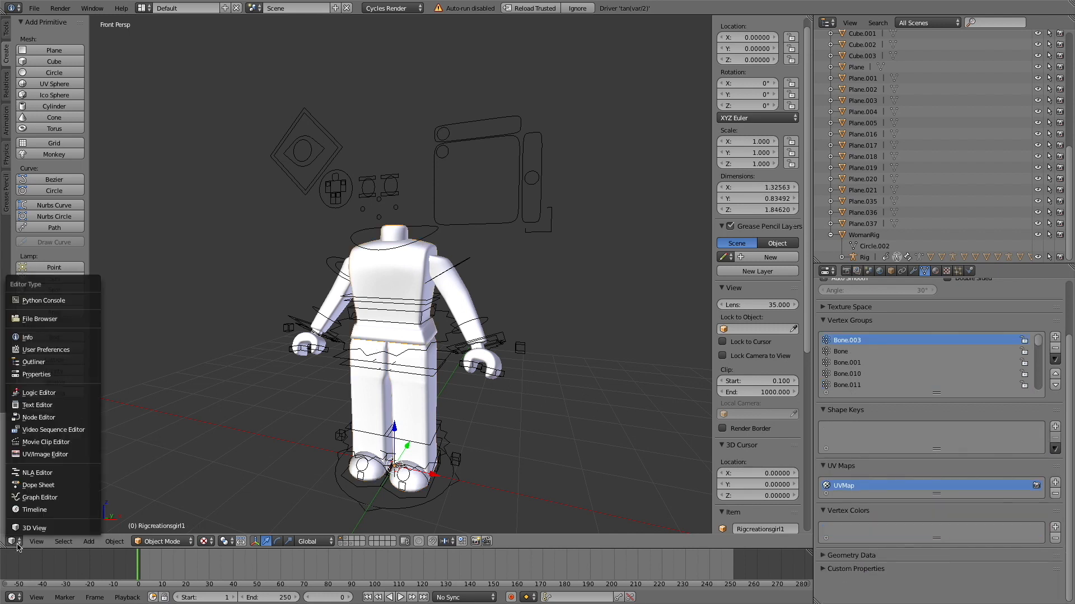
{"action": "left_click", "coordinate": [73, 416]}
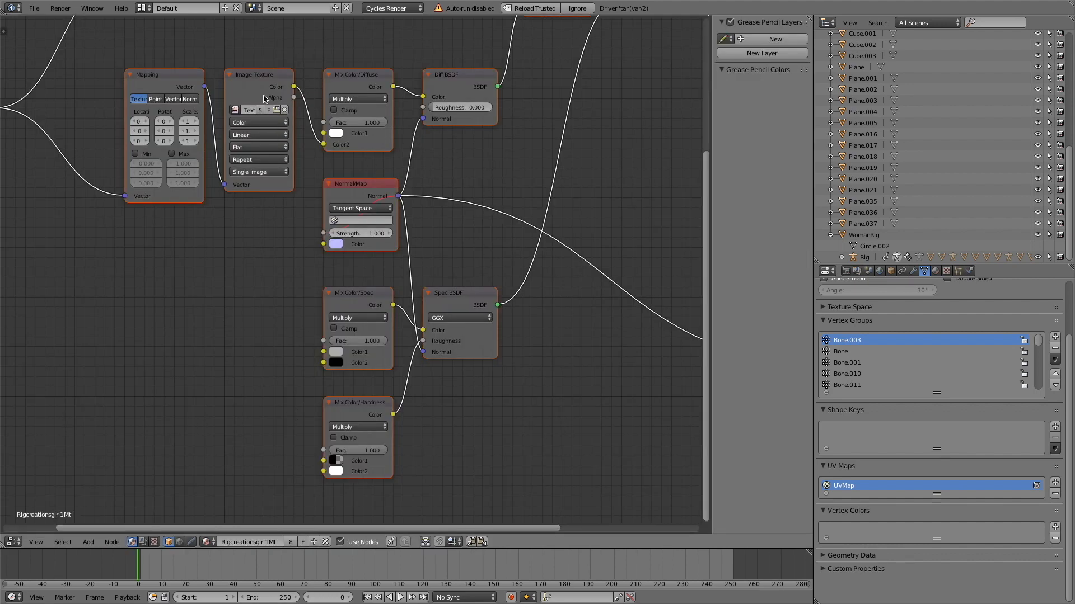
{"action": "scroll", "coordinate": [246, 255], "scroll_direction": "up", "scroll_amount": 4}
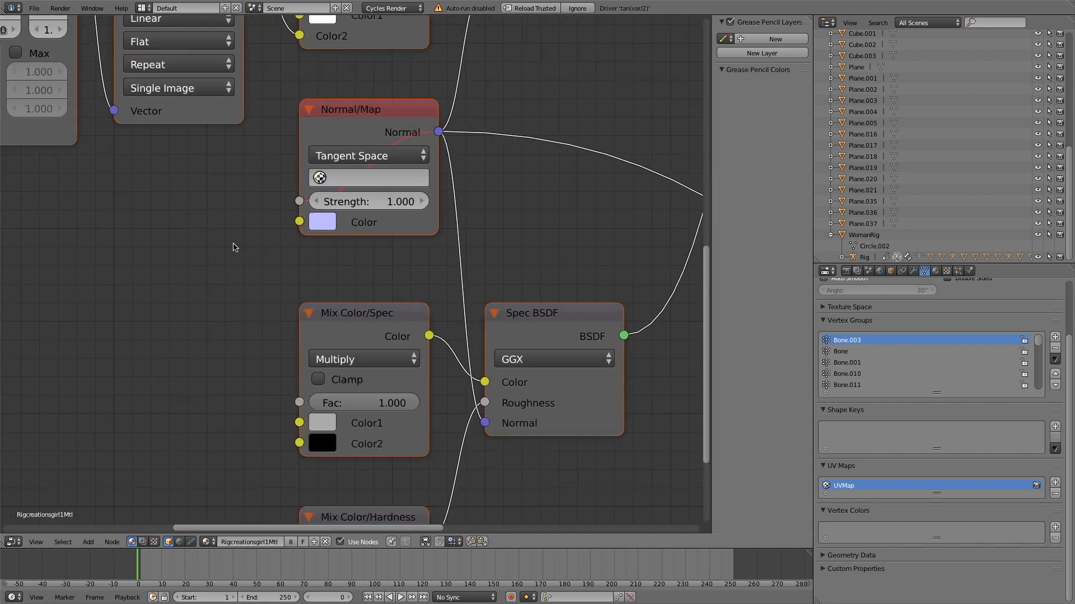
{"action": "left_click_drag", "start_coordinate": [707, 332], "coordinate": [689, 224]}
{"action": "scroll", "coordinate": [280, 150], "scroll_direction": "up", "scroll_amount": 8, "text": "ctrl"}
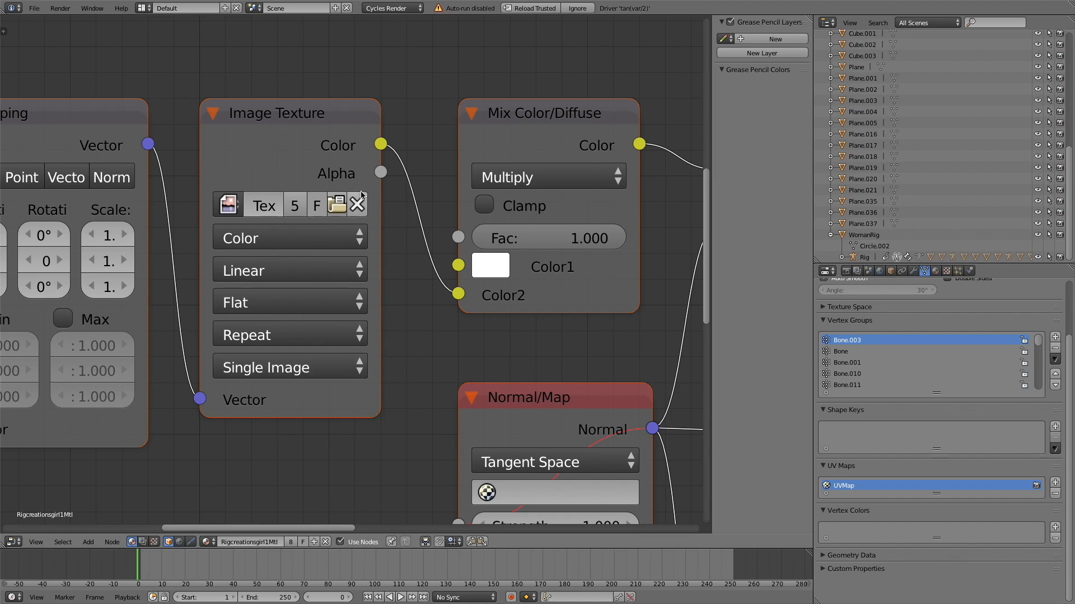
Load Pandavanda1Tex.png from the gfx tut folder into the Image Texture node.
{"action": "left_click", "coordinate": [337, 207]}
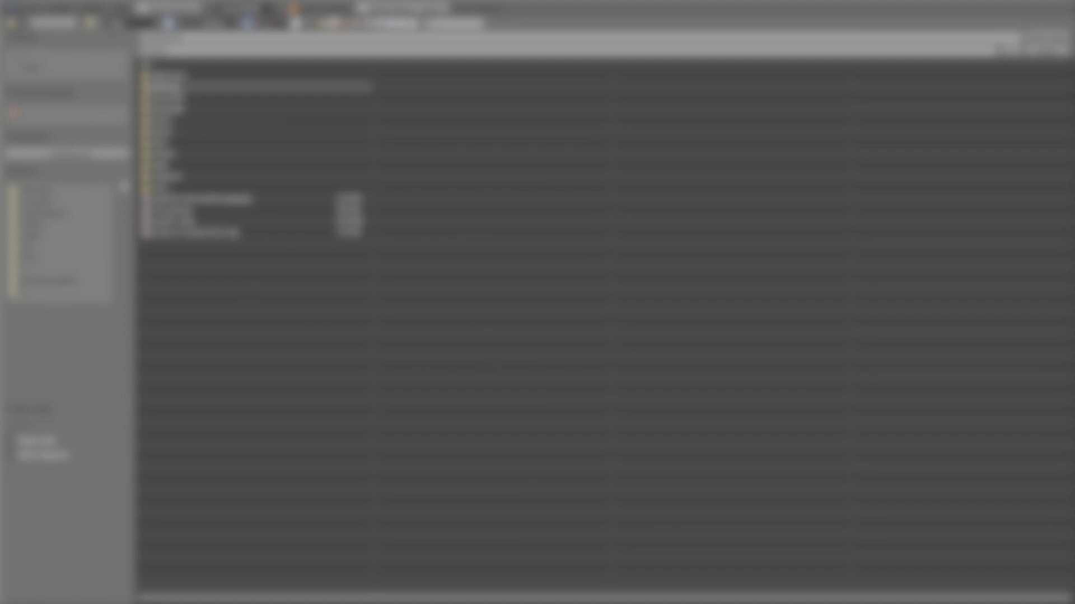
{"action": "left_click", "coordinate": [175, 88]}
{"action": "left_click", "coordinate": [179, 77]}
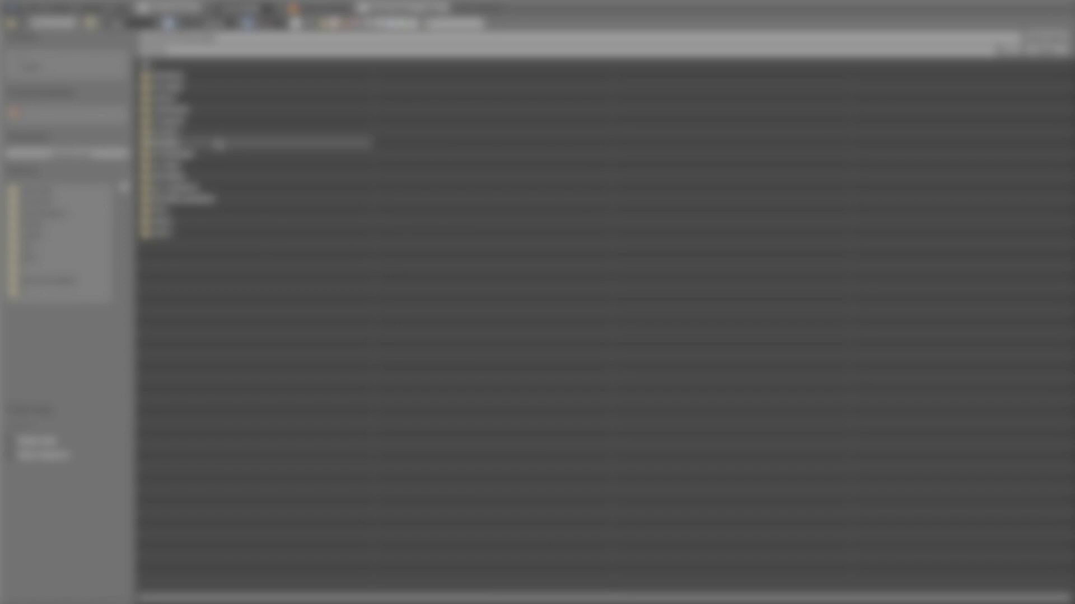
{"action": "left_click", "coordinate": [205, 231]}
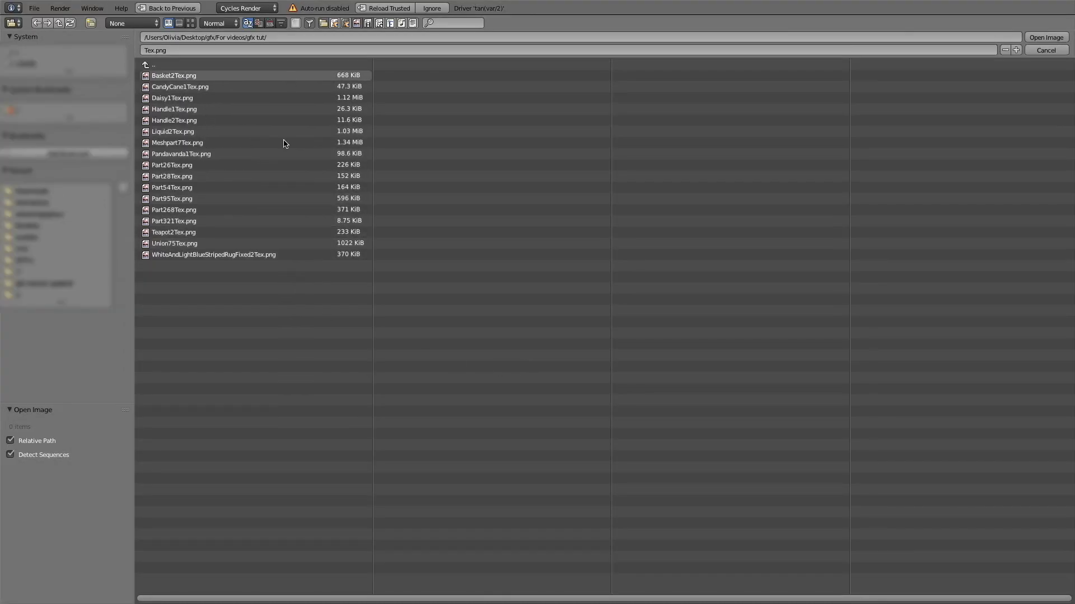
{"action": "left_click", "coordinate": [187, 155]}
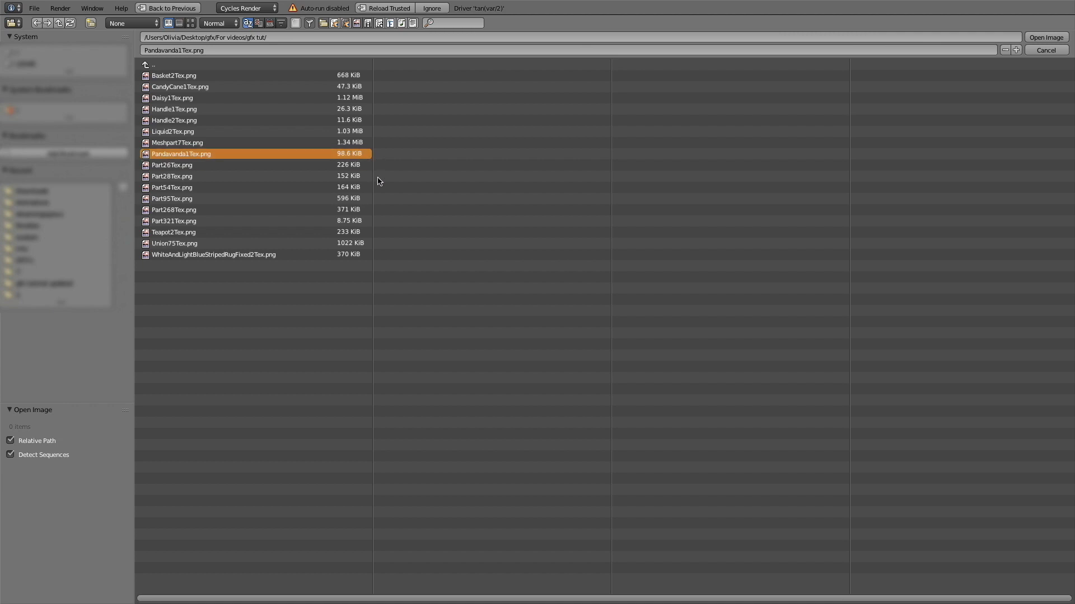
{"action": "left_click", "coordinate": [1045, 37]}
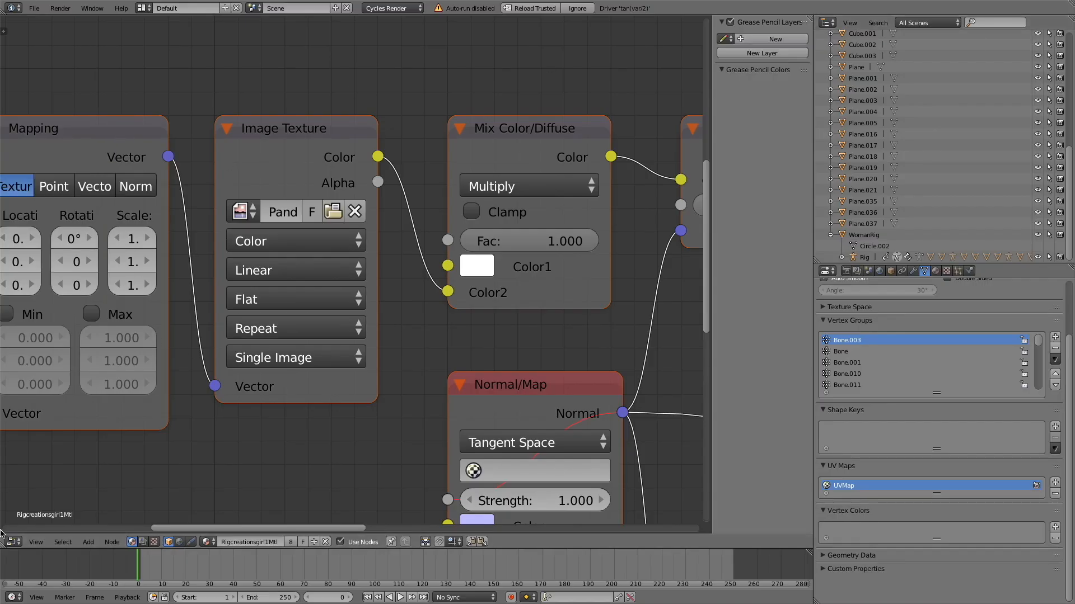
Return the editor to the 3D View and inspect the textured rig body from the front.
{"action": "left_click", "coordinate": [14, 541]}
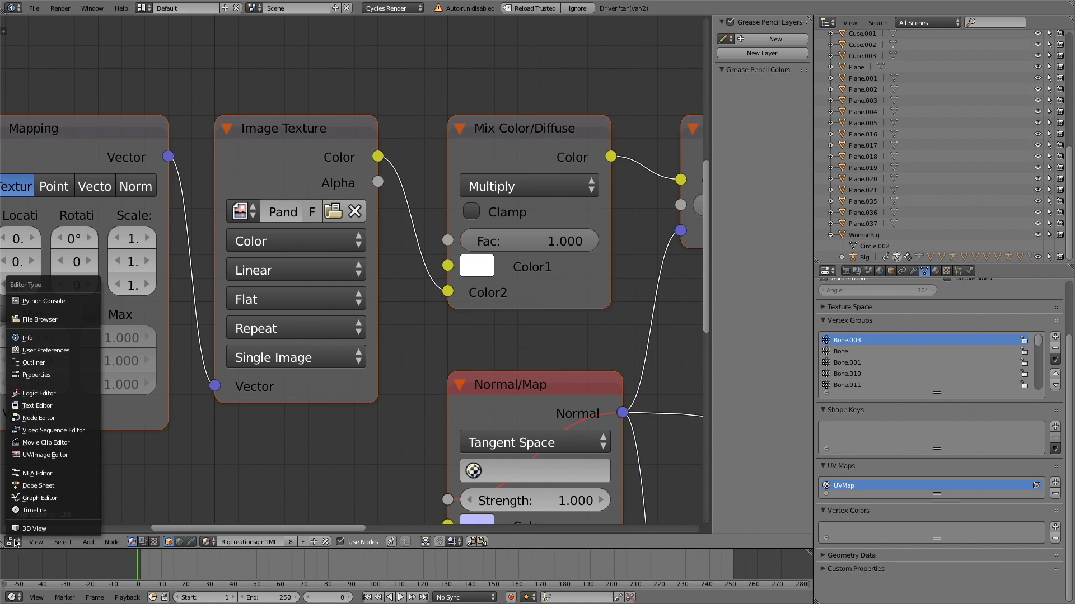
{"action": "left_click", "coordinate": [25, 529]}
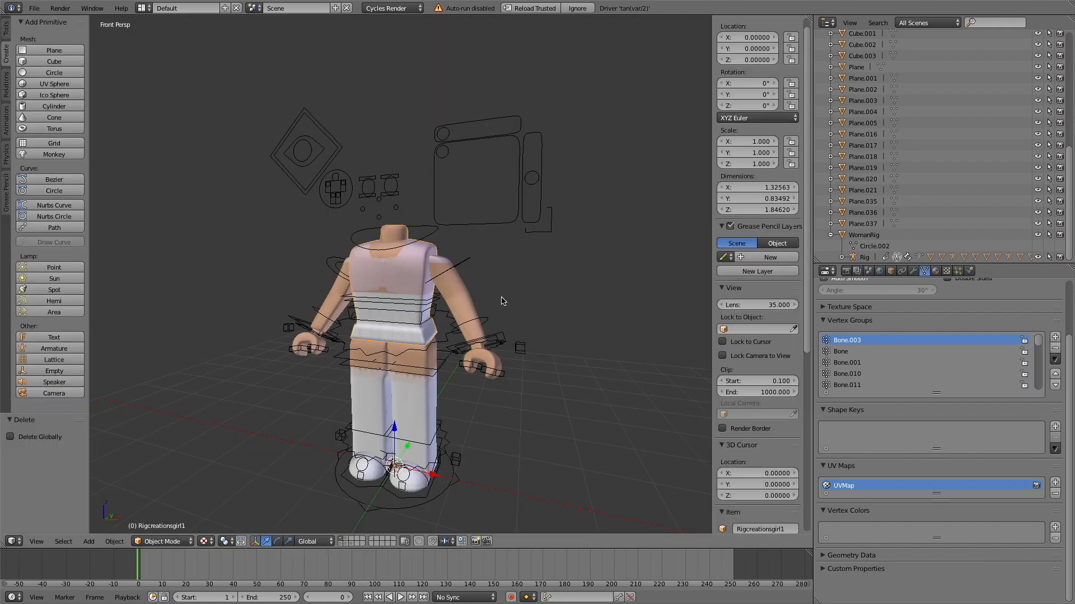
{"action": "key", "text": "shift+f"}
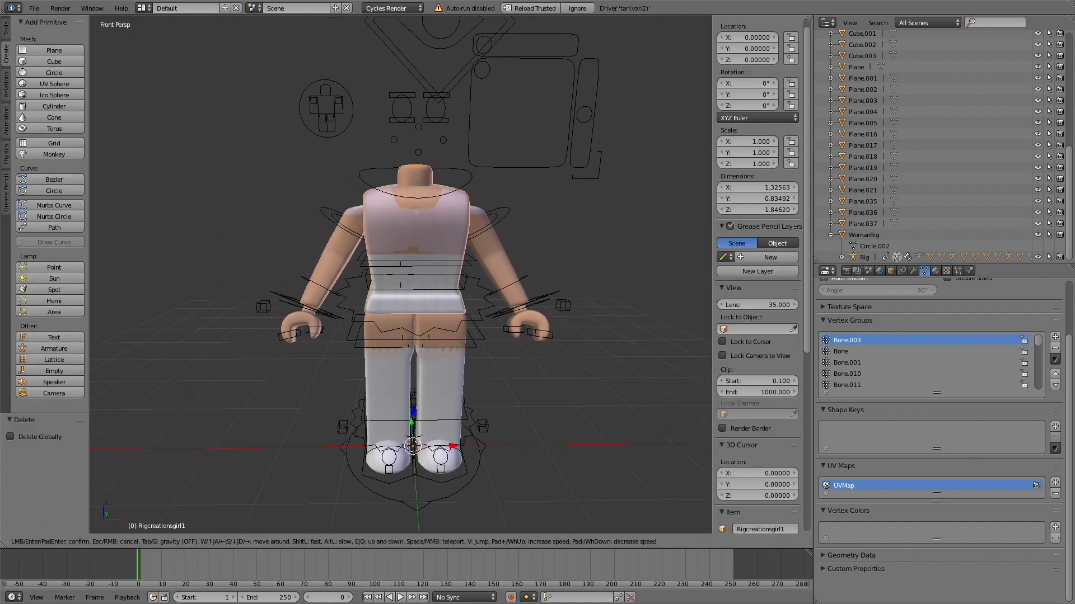
{"action": "left_click", "coordinate": [401, 278]}
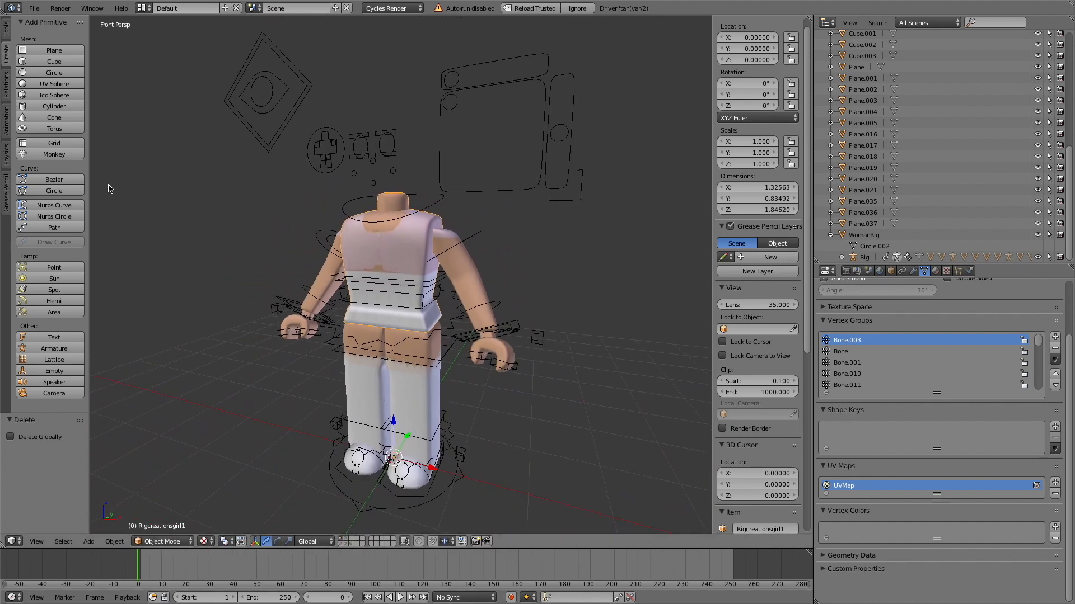
Import the Wavefront file avatar.obj from the gfx tut folder.
{"action": "left_click", "coordinate": [35, 8]}
{"action": "mouse_move", "coordinate": [79, 226]}
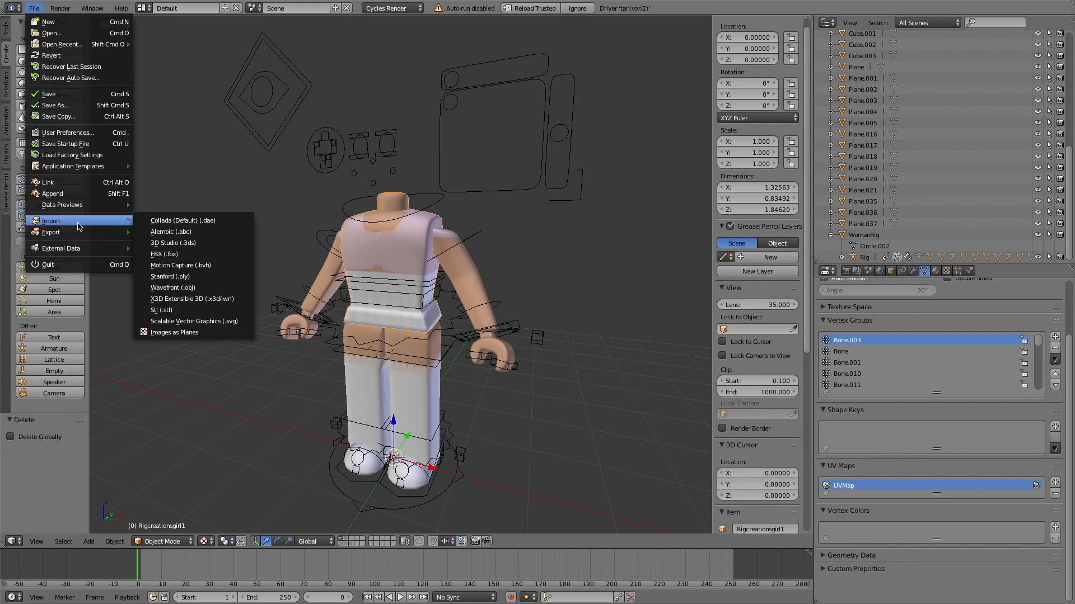
{"action": "left_click", "coordinate": [217, 289]}
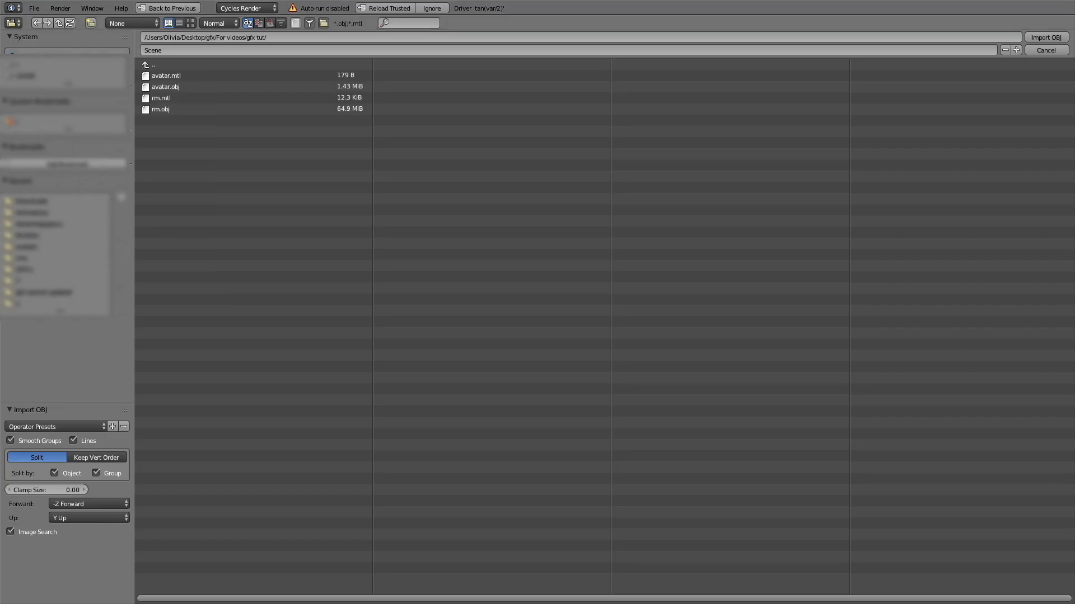
{"action": "left_click", "coordinate": [222, 90]}
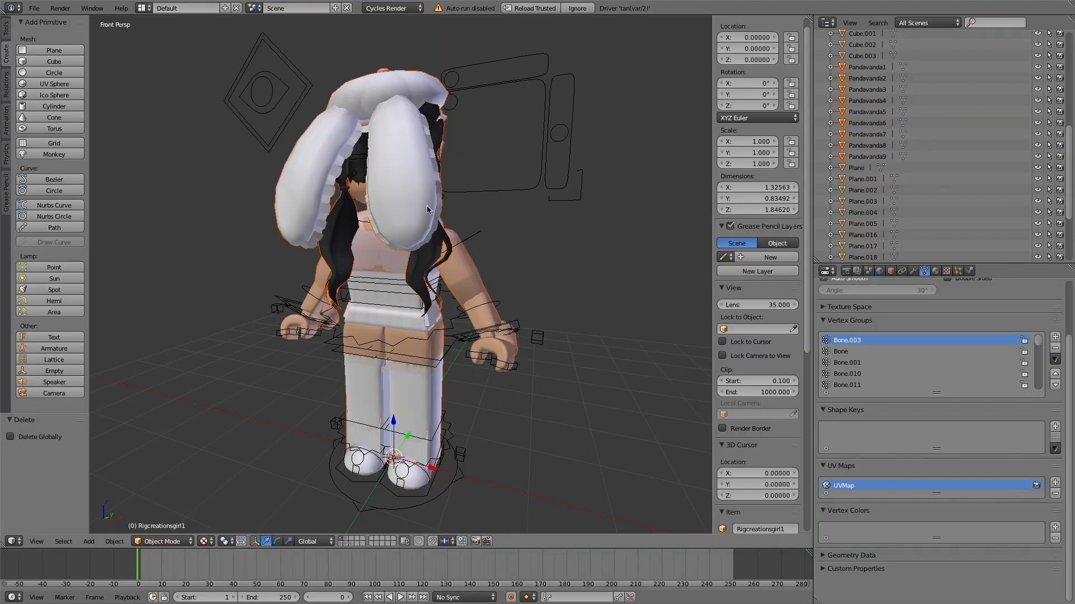
Move the imported avatar about -3.57 units along the X axis so it stands beside the rig.
{"action": "key", "text": "shift+f"}
{"action": "key", "text": "s"}
{"action": "key", "text": "w"}
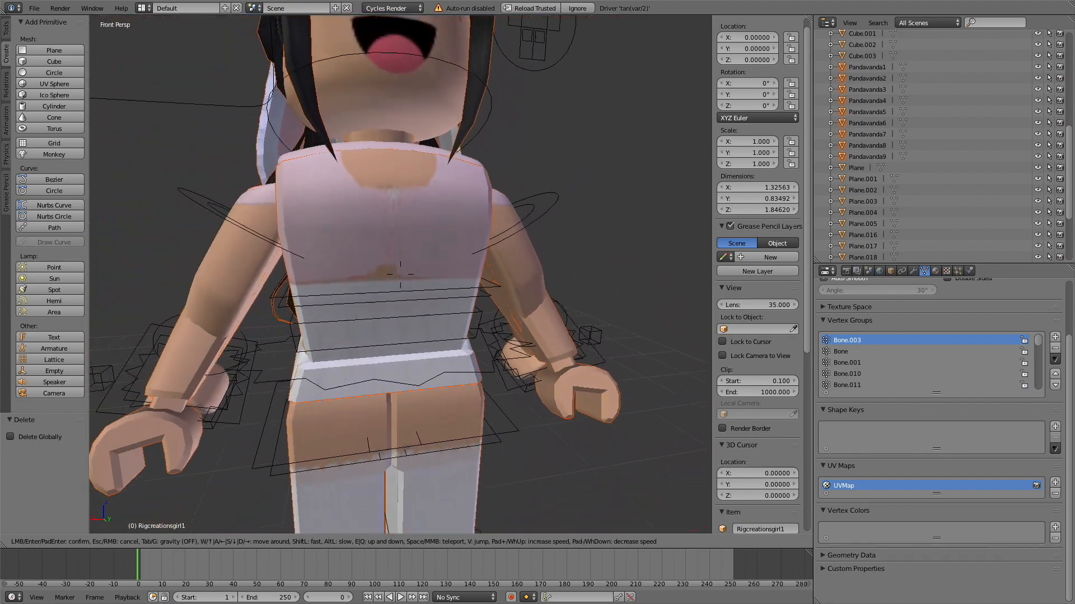
{"action": "key", "text": "s"}
{"action": "key", "text": "w"}
{"action": "key", "text": "d"}
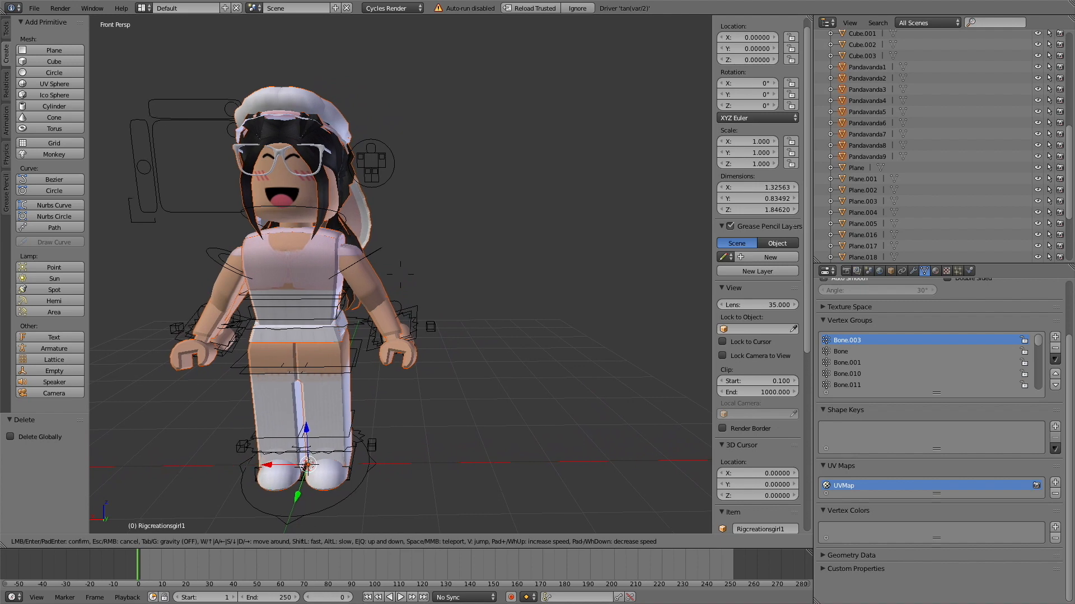
{"action": "key", "text": "Return"}
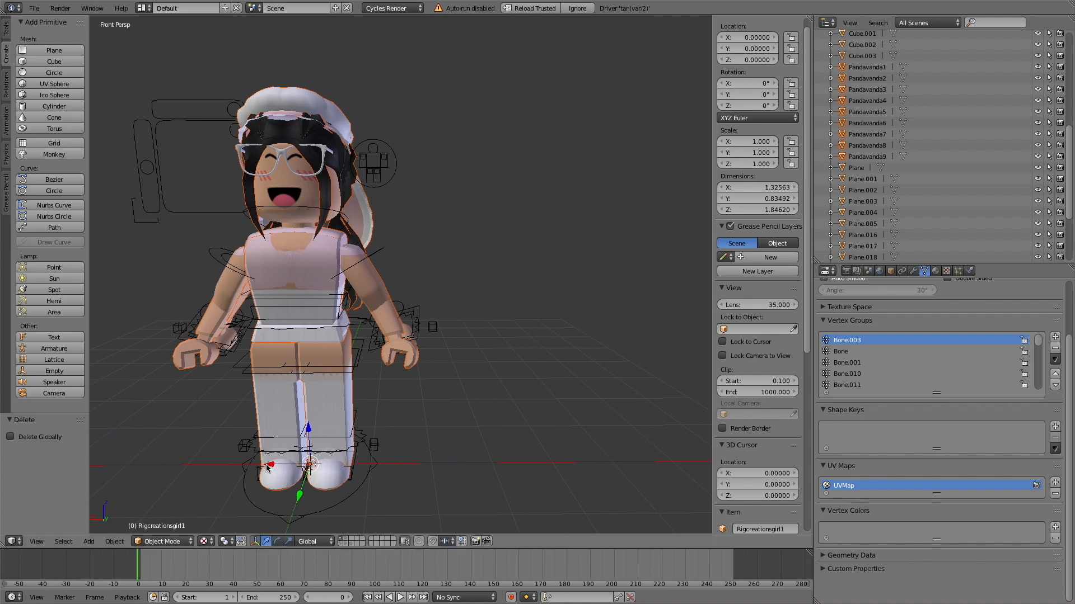
{"action": "left_click_drag", "start_coordinate": [267, 468], "coordinate": [476, 468]}
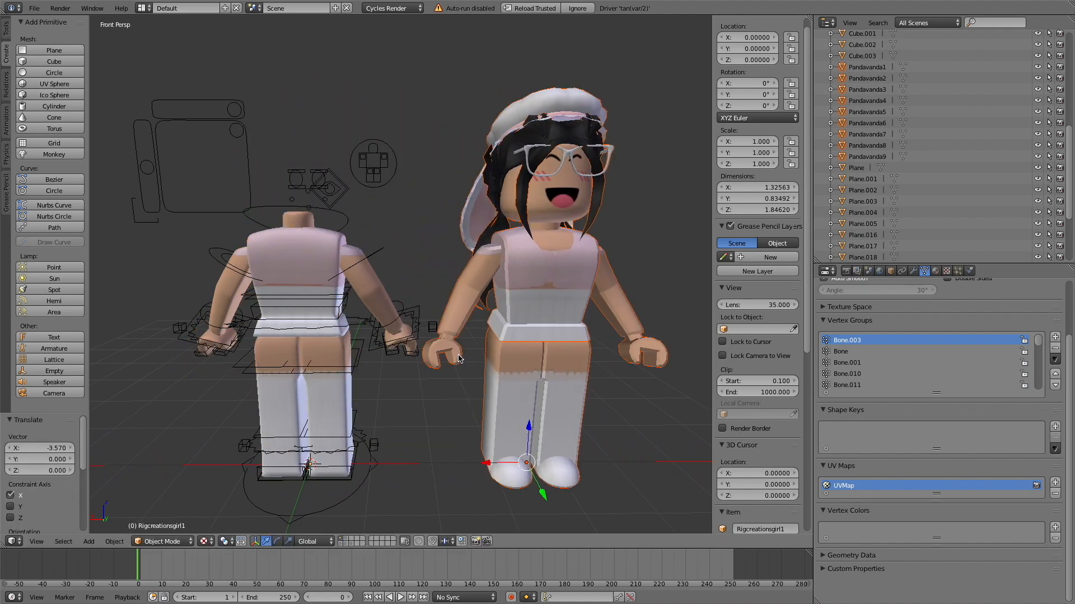
Delete the imported avatar's torso, arms and legs, keeping its head, hair, glasses and bunny-ear hat.
{"action": "key", "text": "shift+f"}
{"action": "key", "text": "w"}
{"action": "key", "text": "Return"}
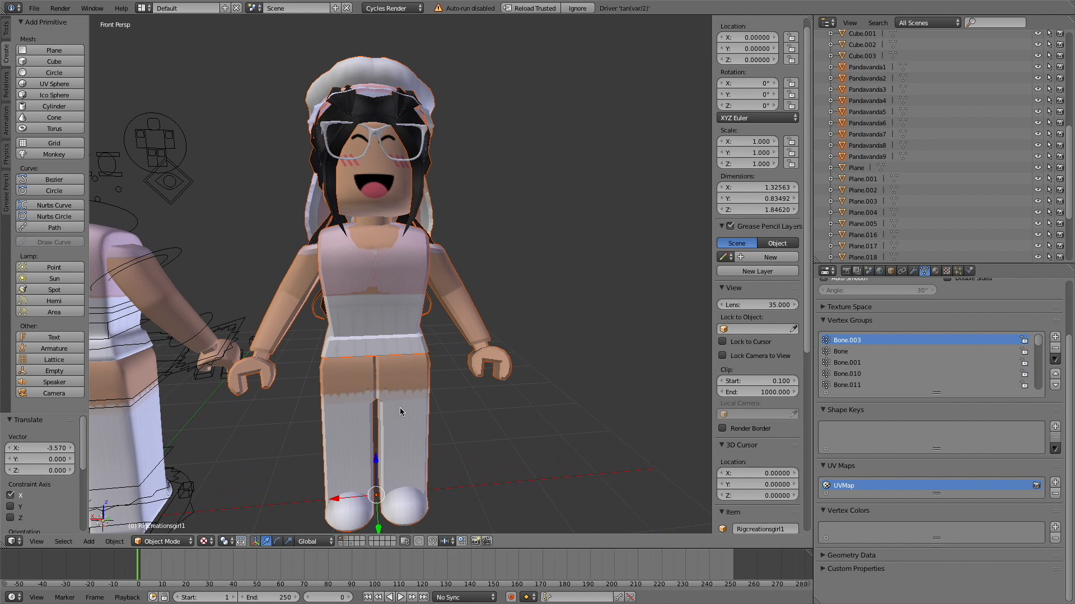
{"action": "right_click", "coordinate": [349, 388]}
{"action": "right_click", "coordinate": [289, 271]}
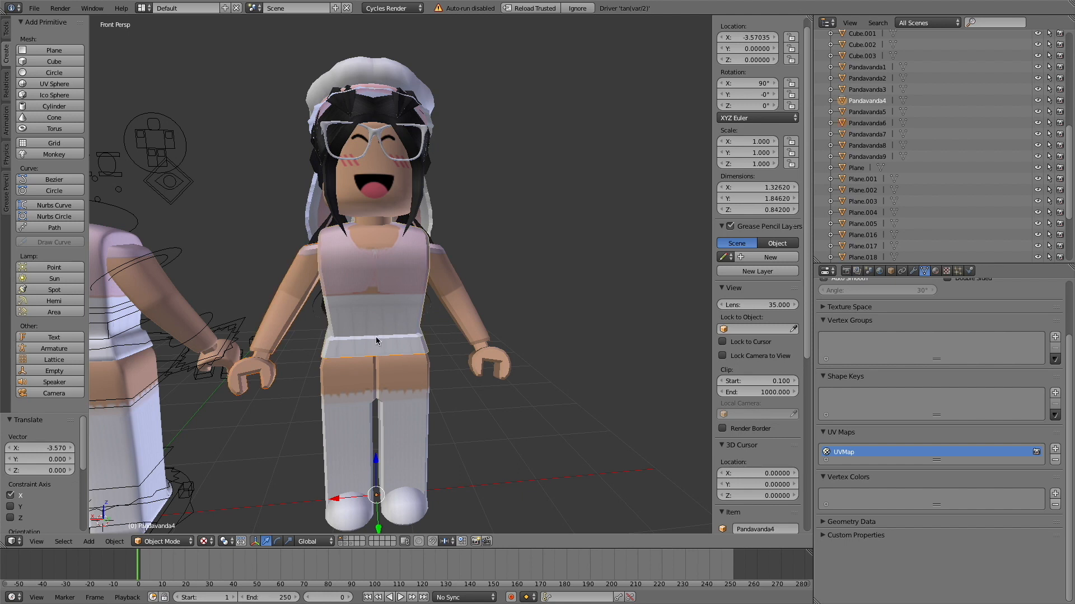
{"action": "right_click", "coordinate": [403, 374]}
{"action": "right_click", "coordinate": [446, 292]}
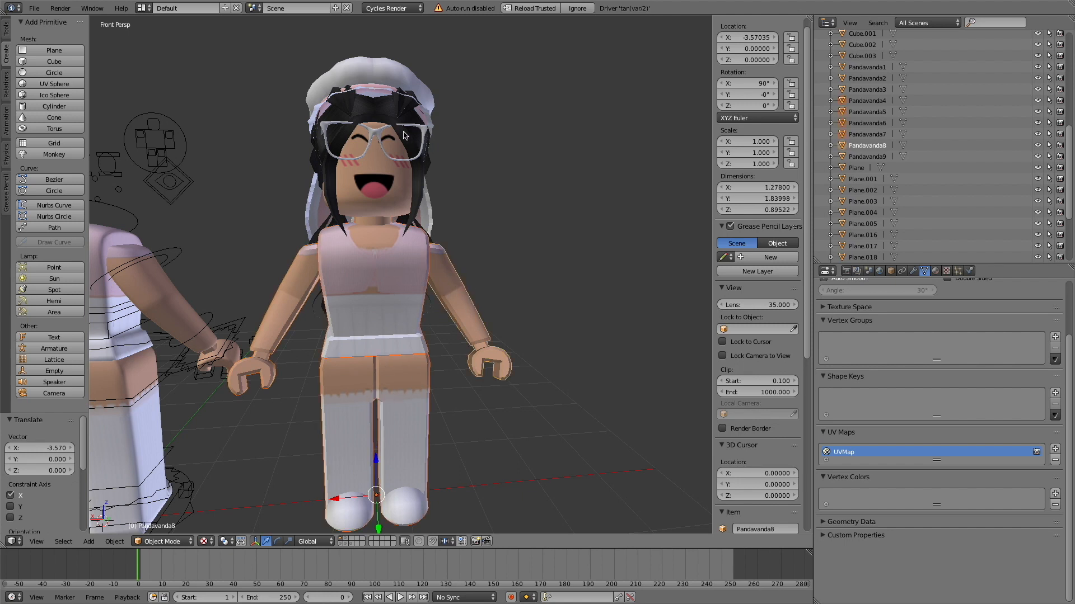
{"action": "key", "text": "x"}
{"action": "left_click", "coordinate": [585, 205]}
Select the imported head together with its hair, glasses and bunny-ear hat and join them into one object.
{"action": "middle_click_drag", "start_coordinate": [336, 248], "coordinate": [440, 288]}
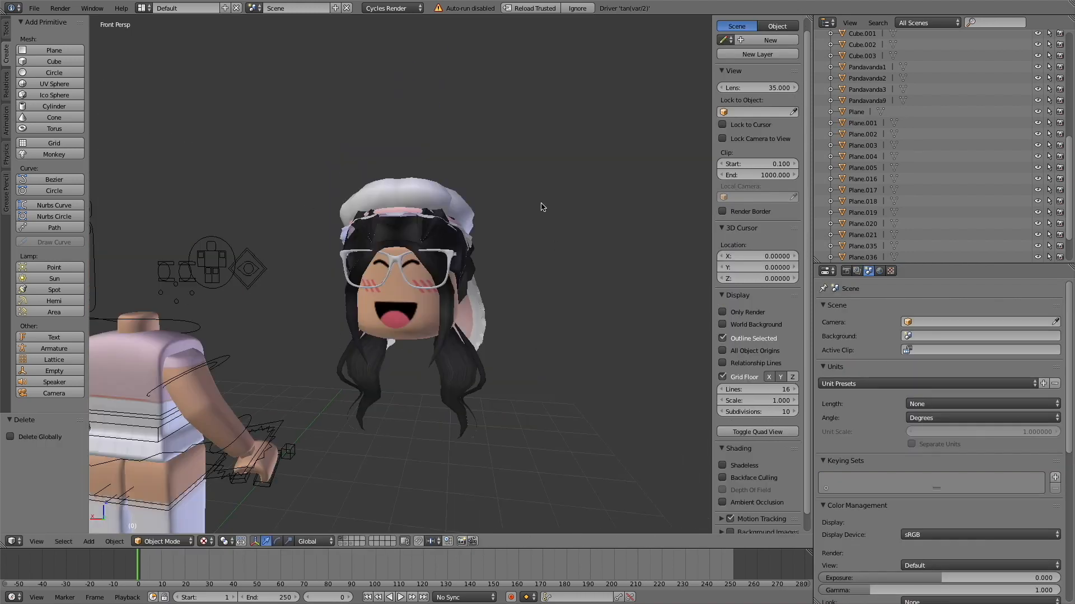
{"action": "right_click", "coordinate": [390, 307]}
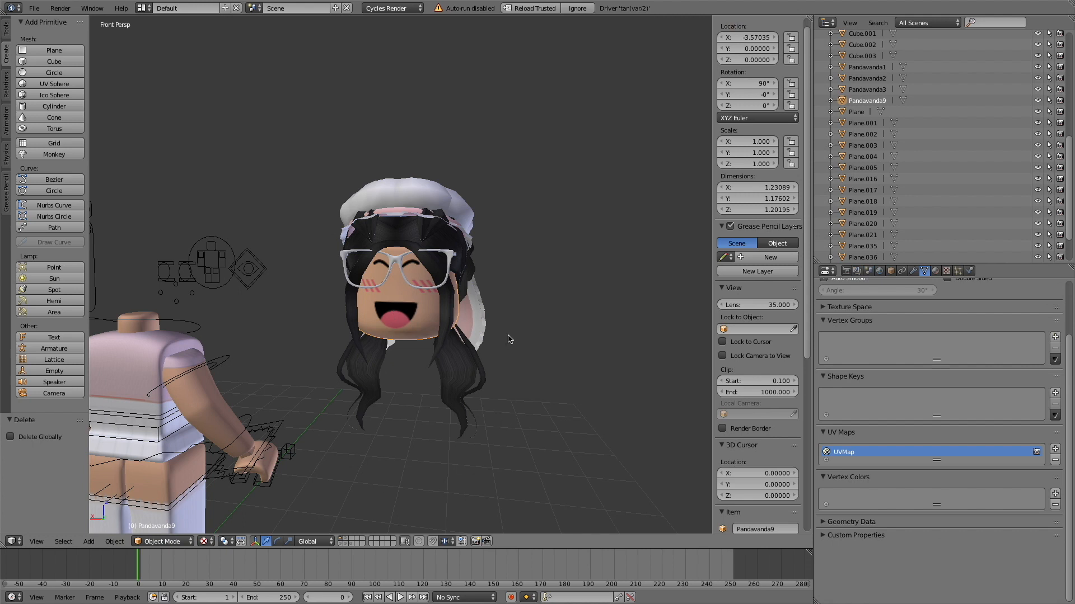
{"action": "key", "text": "b"}
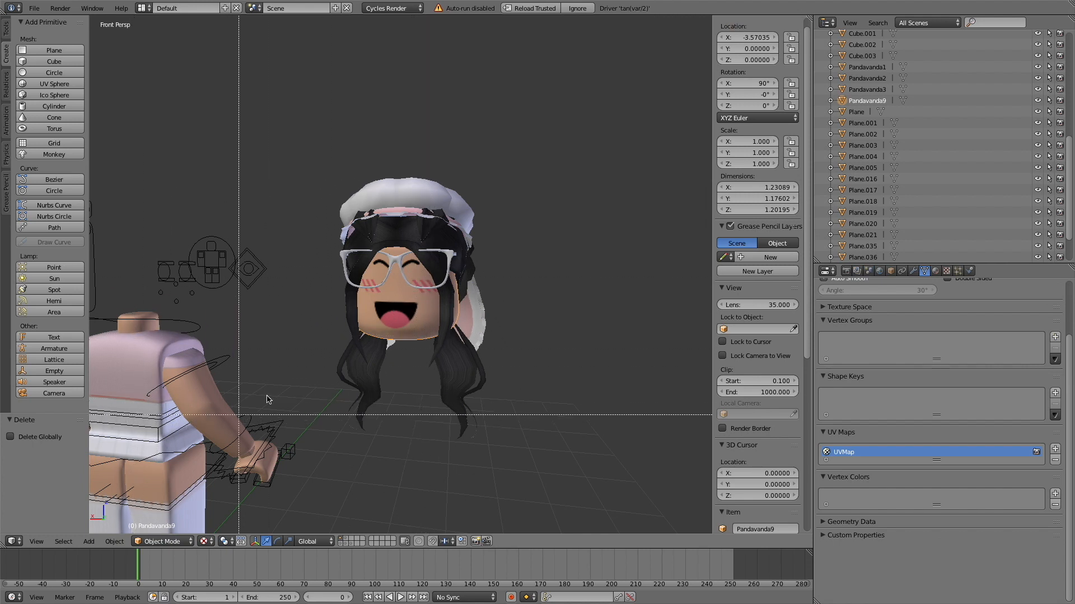
{"action": "key", "text": "Escape"}
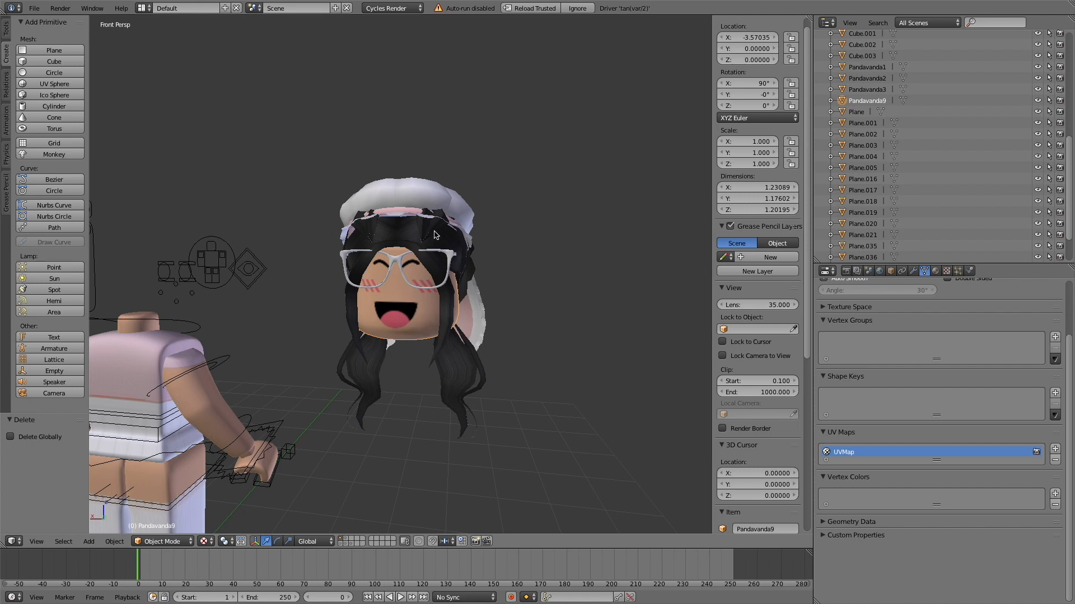
{"action": "key", "text": "shift+f"}
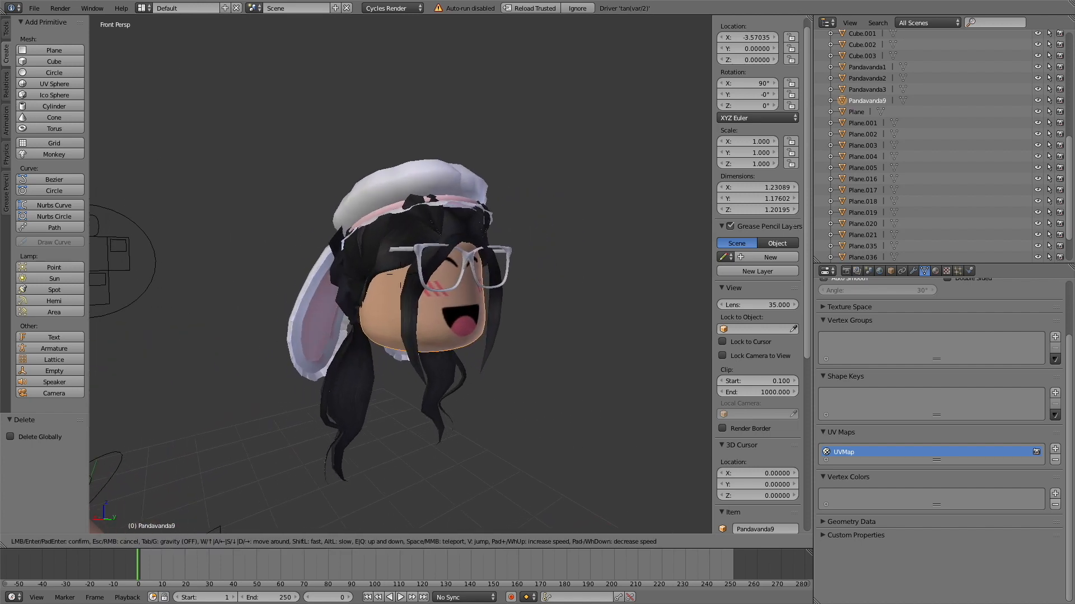
{"action": "key", "text": "s"}
{"action": "key", "text": "a"}
{"action": "key", "text": "w"}
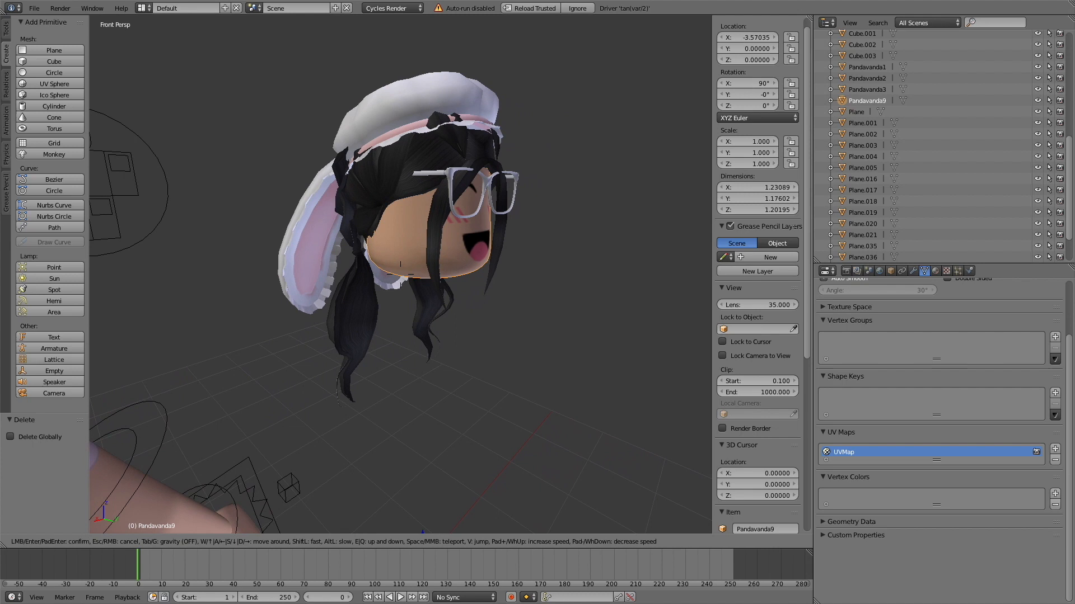
{"action": "left_click", "coordinate": [402, 276]}
{"action": "key", "text": "b"}
{"action": "left_click_drag", "start_coordinate": [253, 116], "coordinate": [453, 381]}
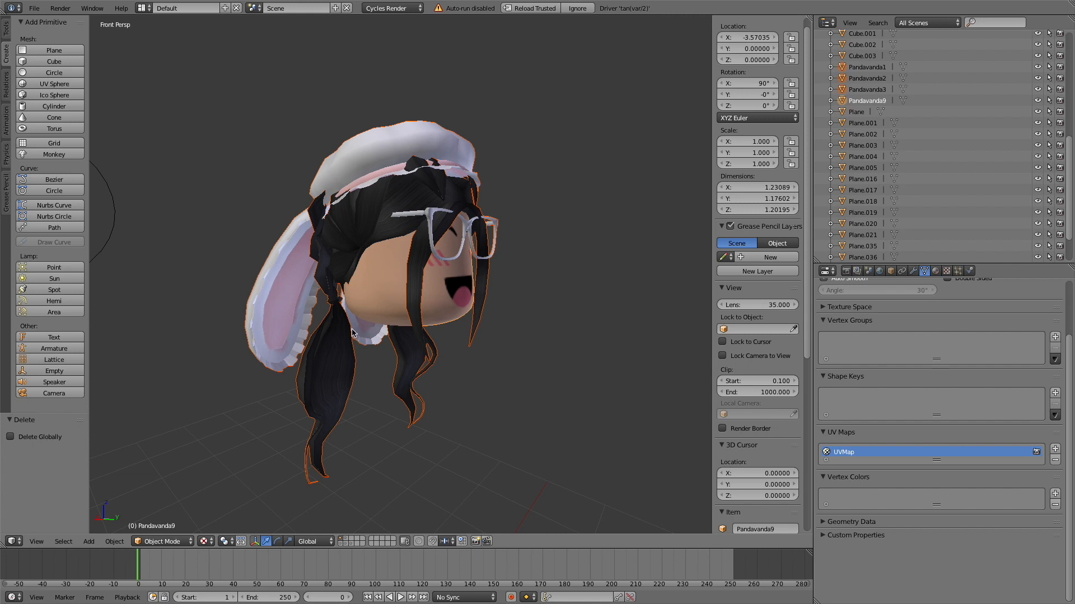
{"action": "left_click", "coordinate": [7, 30]}
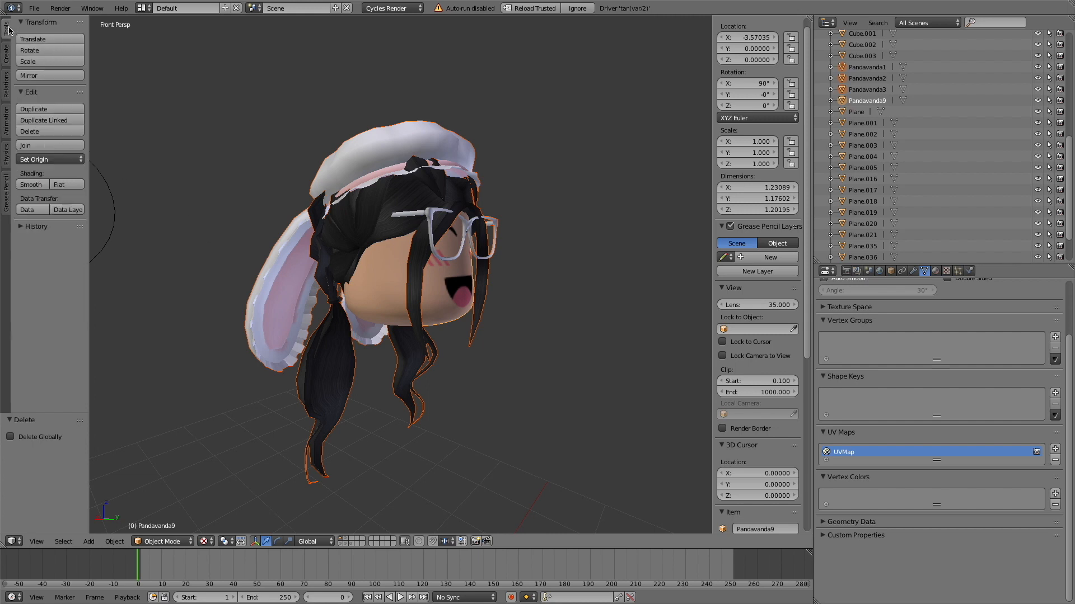
{"action": "left_click", "coordinate": [49, 145]}
Try moving the joined head along the X axis onto the rig's neck and back beside the body.
{"action": "key", "text": "shift+f"}
{"action": "key", "text": "s"}
{"action": "key", "text": "w"}
{"action": "key", "text": "d"}
{"action": "key", "text": "s"}
{"action": "left_click", "coordinate": [445, 416]}
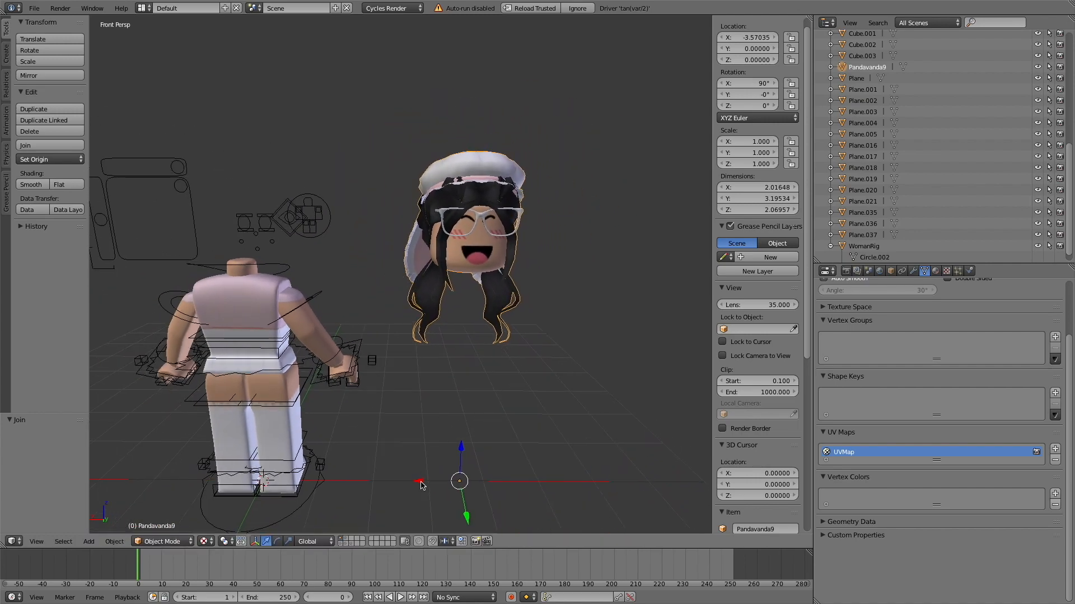
{"action": "key", "text": "g"}
{"action": "key", "text": "x"}
{"action": "left_click", "coordinate": [364, 450]}
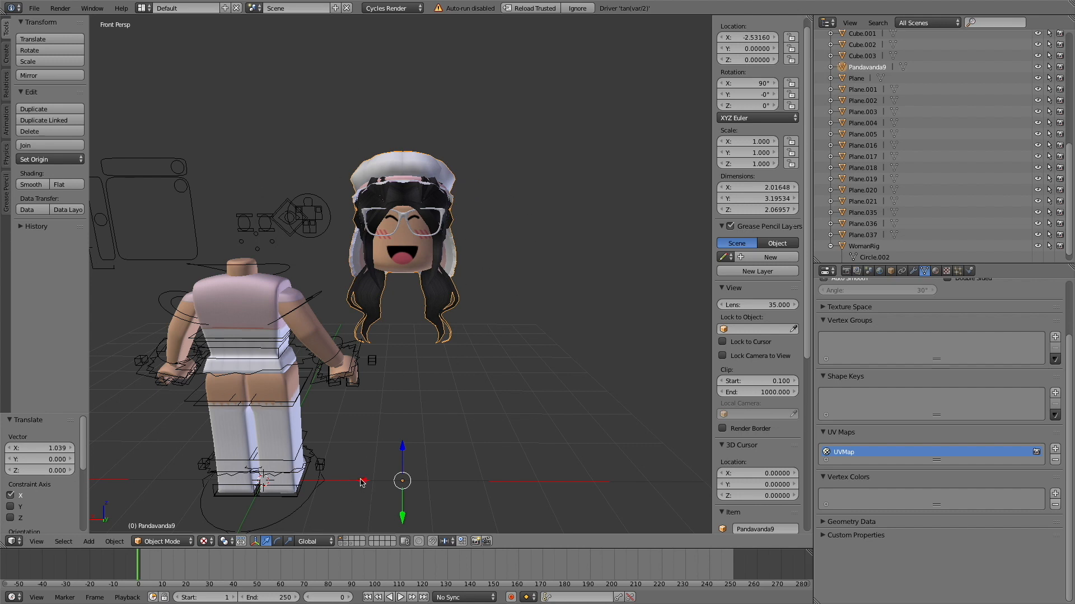
{"action": "key", "text": "g"}
{"action": "key", "text": "x"}
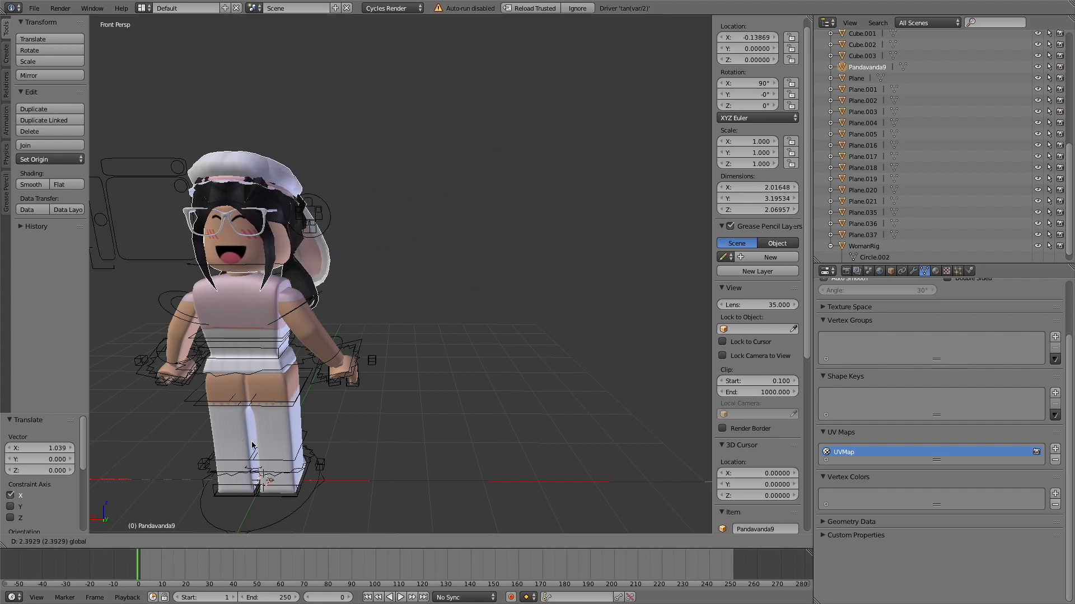
{"action": "left_click", "coordinate": [423, 447]}
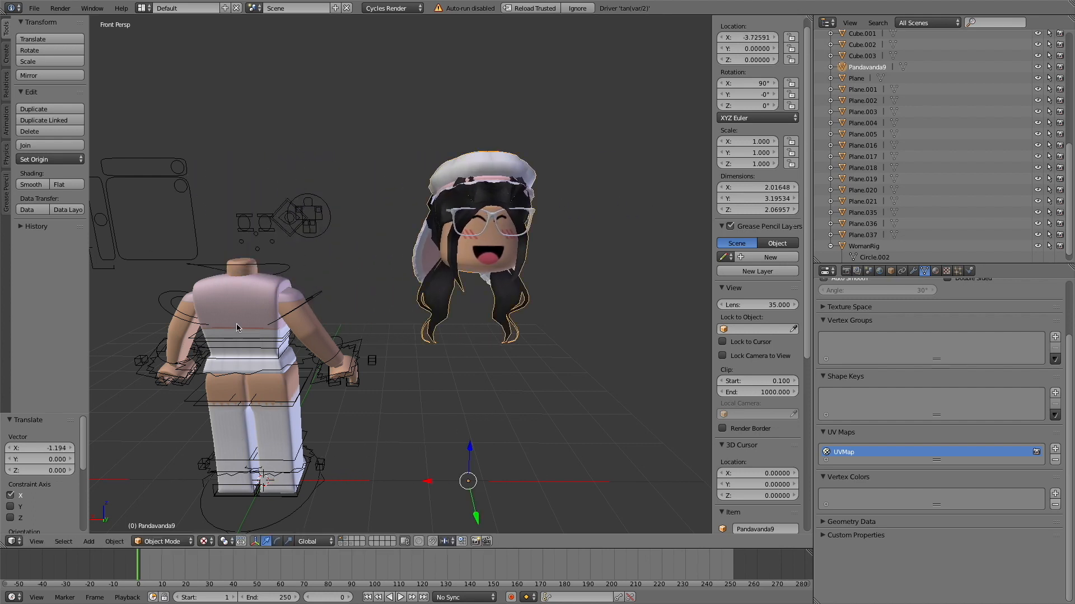
Set the joined head's origin to its geometry and set its Z rotation to 180°.
{"action": "left_click", "coordinate": [69, 162]}
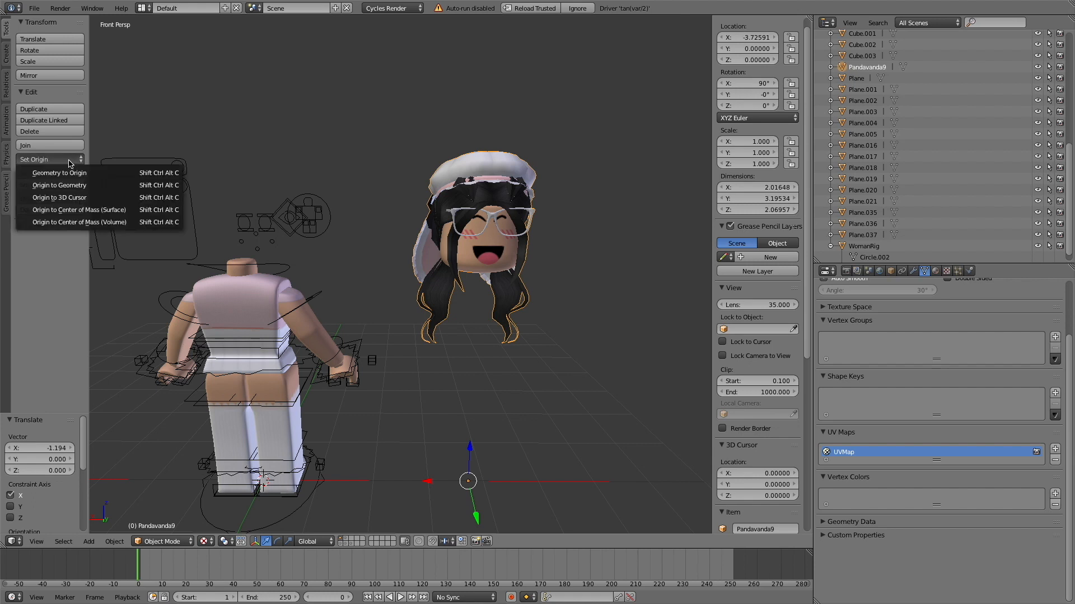
{"action": "left_click", "coordinate": [51, 186]}
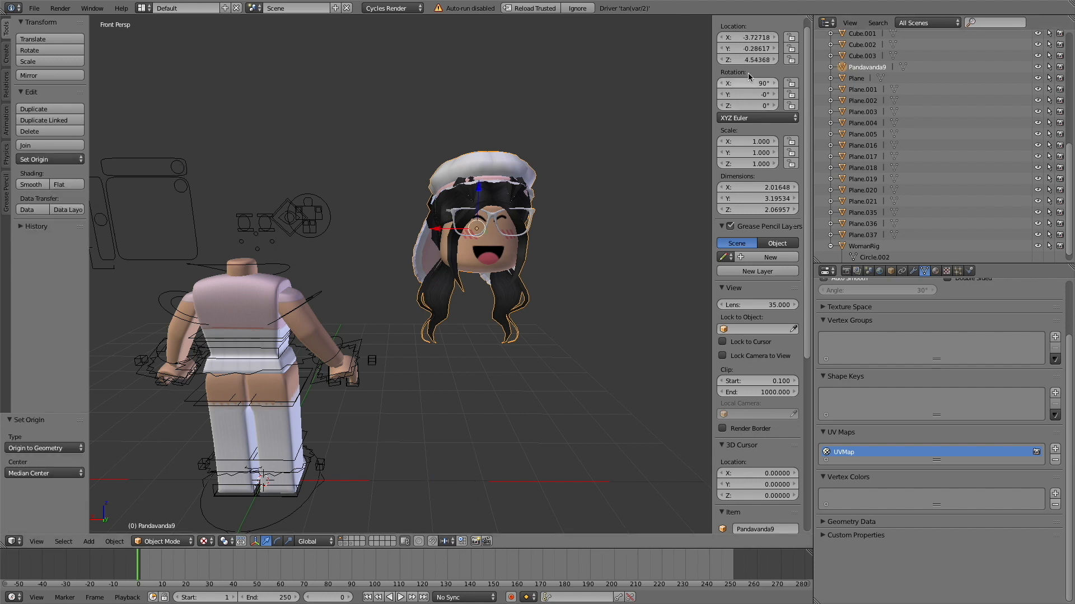
{"action": "left_click", "coordinate": [741, 107]}
{"action": "type", "text": "180"}
{"action": "key", "text": "Return"}
Move the joined head about 3.76 units along the X axis so it lines up with the rig's body.
{"action": "key", "text": "shift+f"}
{"action": "key", "text": "a"}
{"action": "key", "text": "s"}
{"action": "key", "text": "w"}
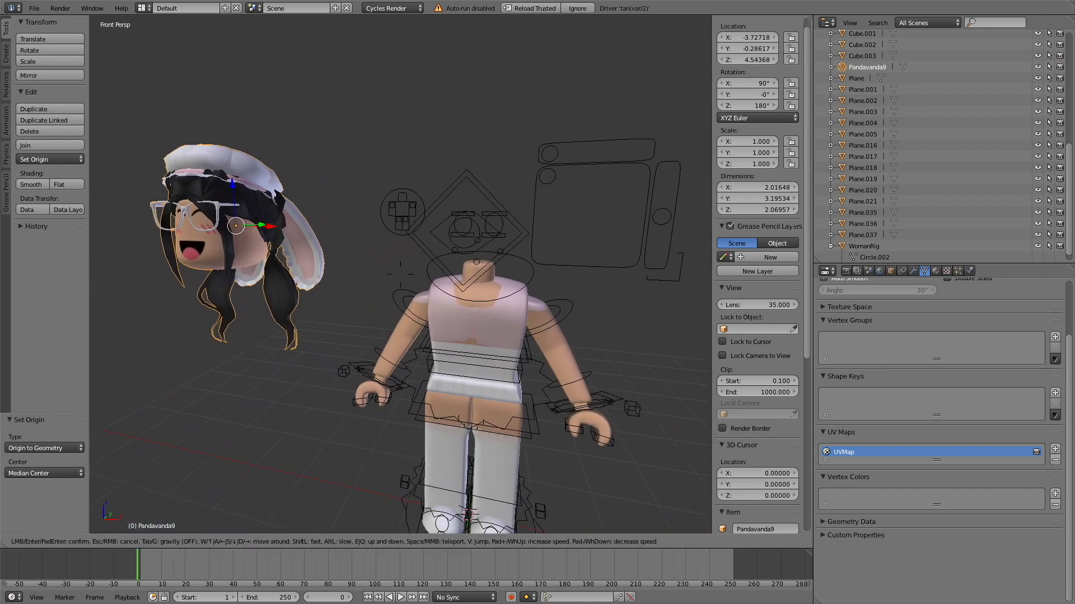
{"action": "left_click", "coordinate": [278, 231]}
{"action": "left_click_drag", "start_coordinate": [274, 231], "coordinate": [521, 241]}
{"action": "left_click", "coordinate": [520, 241]}
Move the joined head about 0.63 units along the Y axis to centre it over the rig's neck.
{"action": "key", "text": "shift+f"}
{"action": "key", "text": "w"}
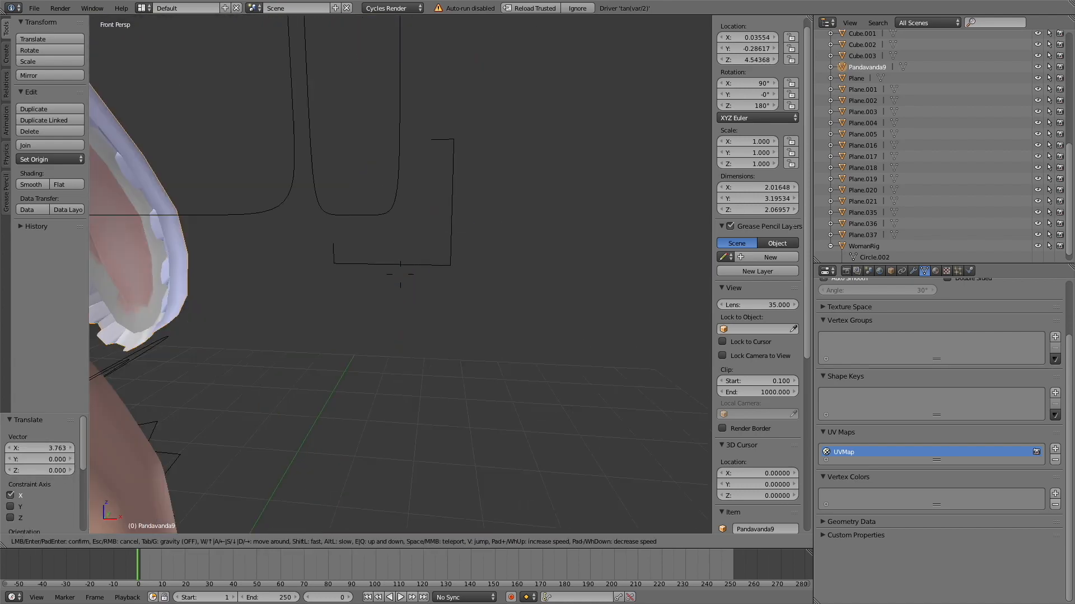
{"action": "key", "text": "Return"}
{"action": "key", "text": "g"}
{"action": "key", "text": "y"}
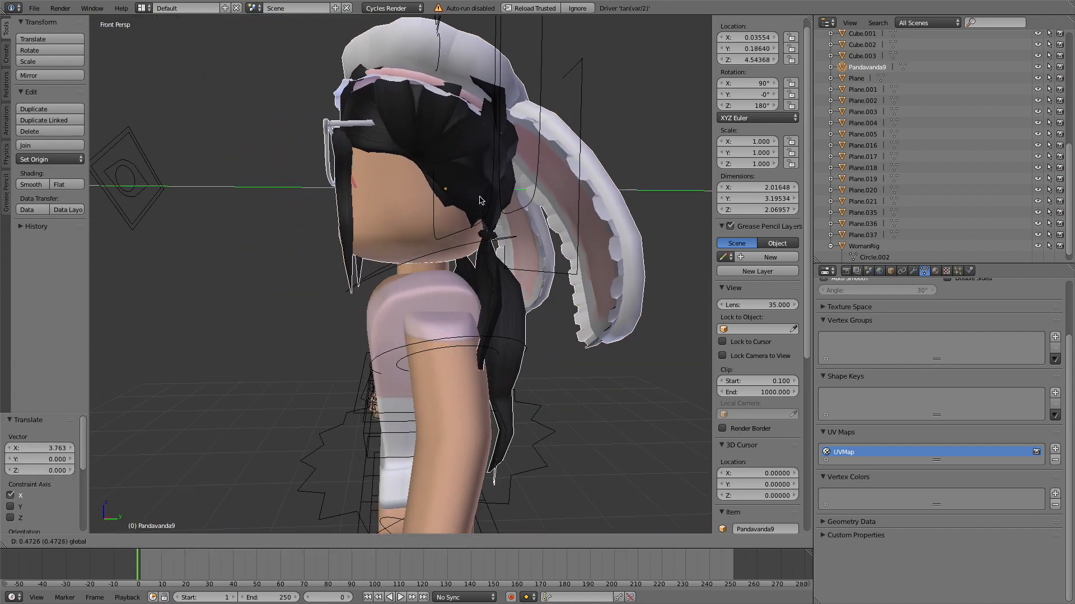
{"action": "left_click", "coordinate": [498, 204]}
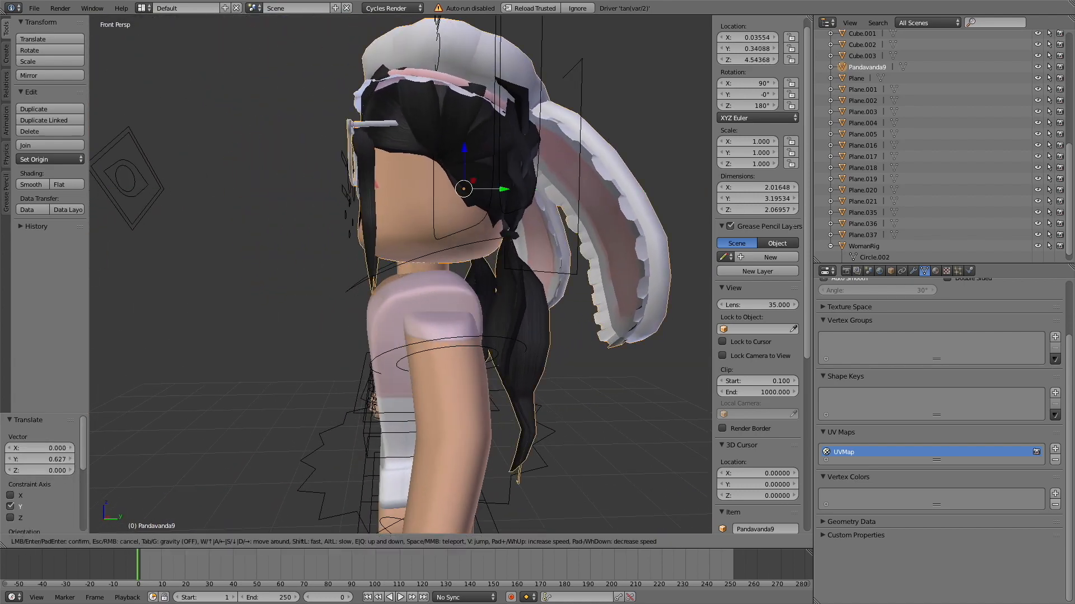
{"action": "key", "text": "shift+f"}
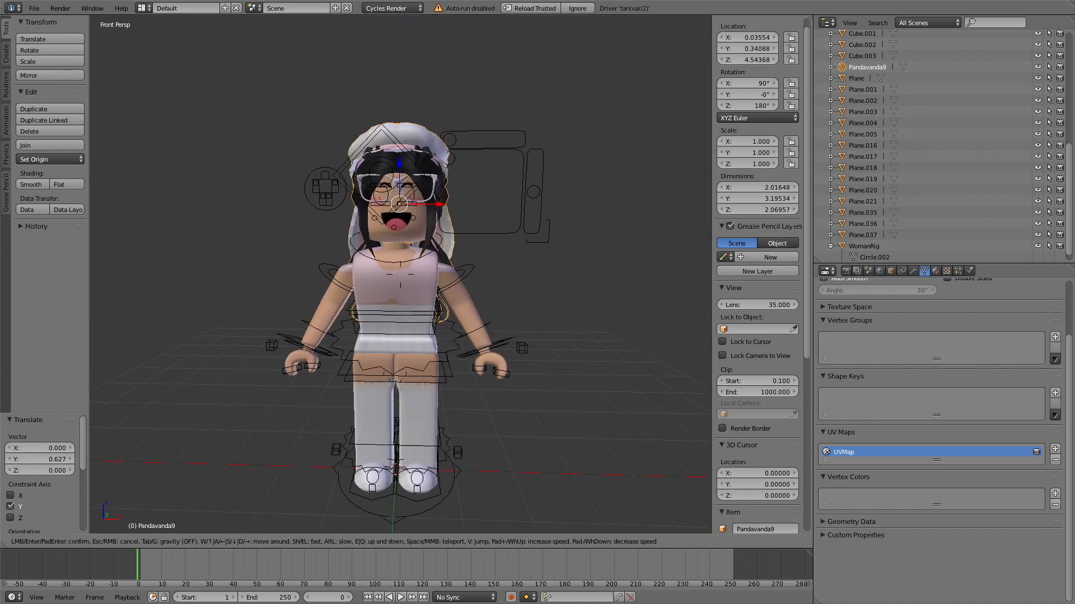
{"action": "key", "text": "Return"}
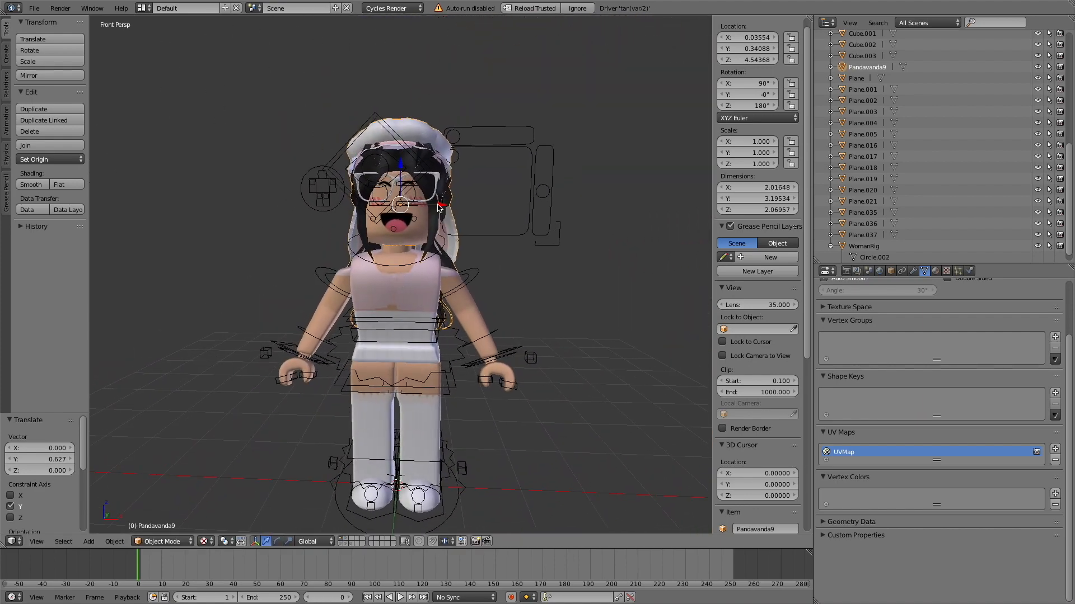
Import the furnished room model as a Wavefront (.obj) file.
{"action": "left_click", "coordinate": [34, 8]}
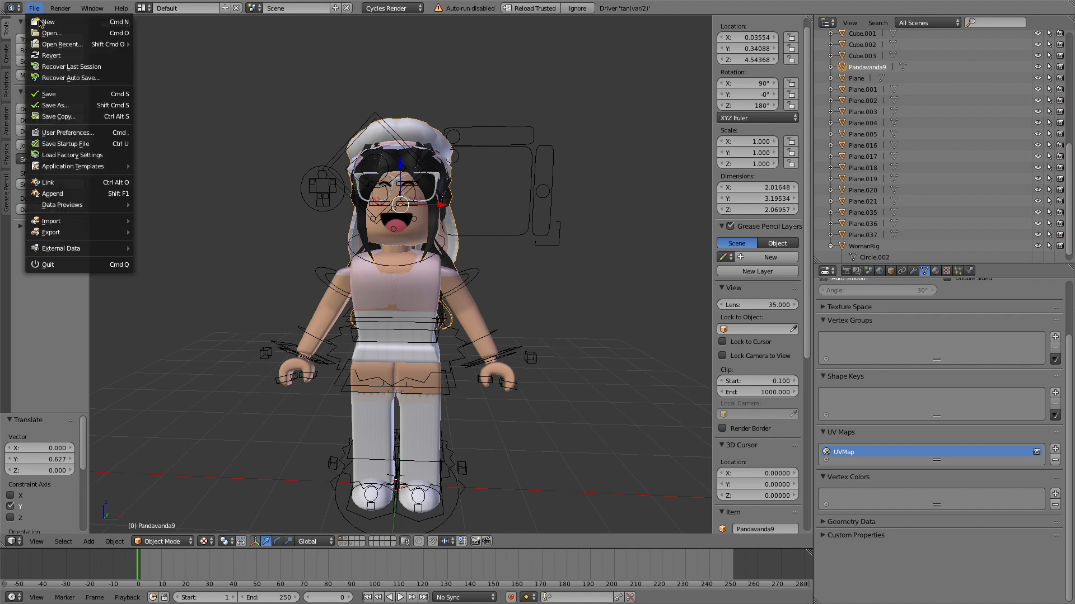
{"action": "mouse_move", "coordinate": [82, 219]}
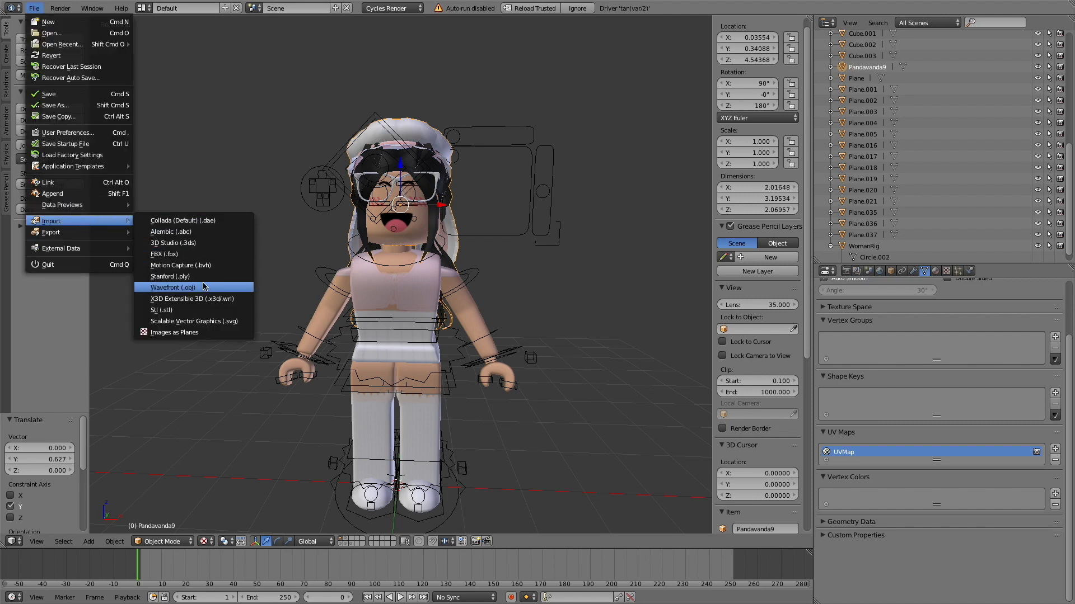
{"action": "left_click", "coordinate": [227, 287]}
{"action": "left_click", "coordinate": [216, 109]}
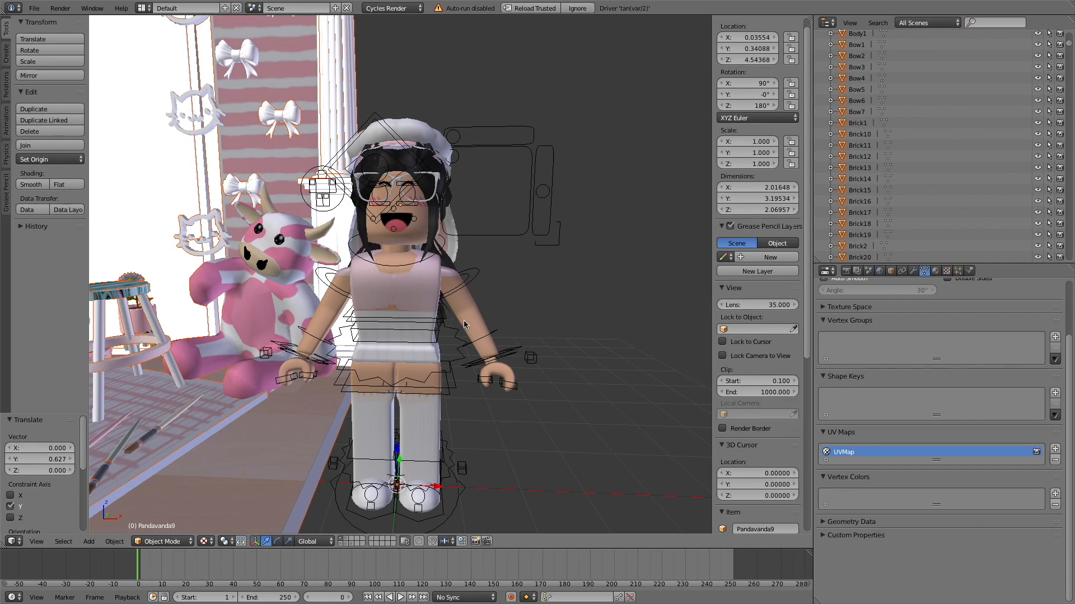
Set the origins of all the imported room objects to their geometry.
{"action": "key", "text": "shift+f"}
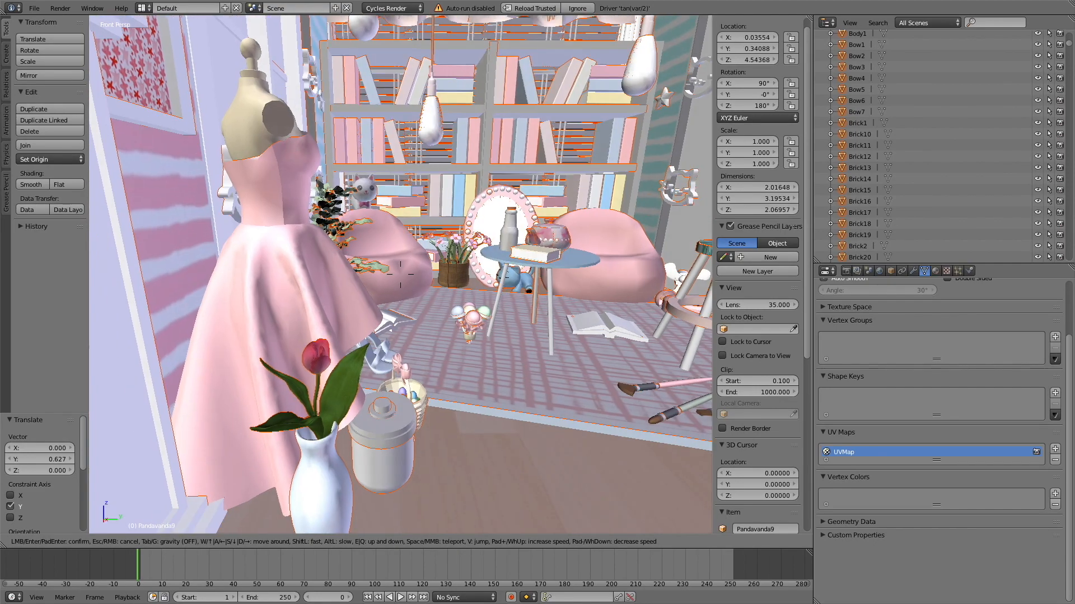
{"action": "key", "text": "s"}
{"action": "key", "text": "w"}
{"action": "key", "text": "s"}
{"action": "key", "text": "s"}
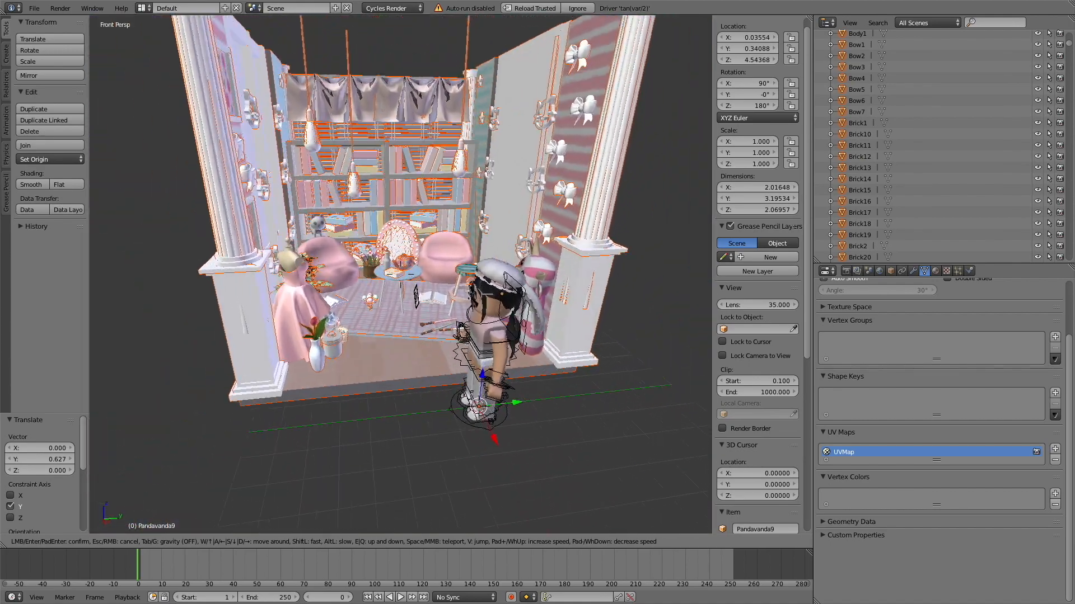
{"action": "left_click", "coordinate": [400, 274]}
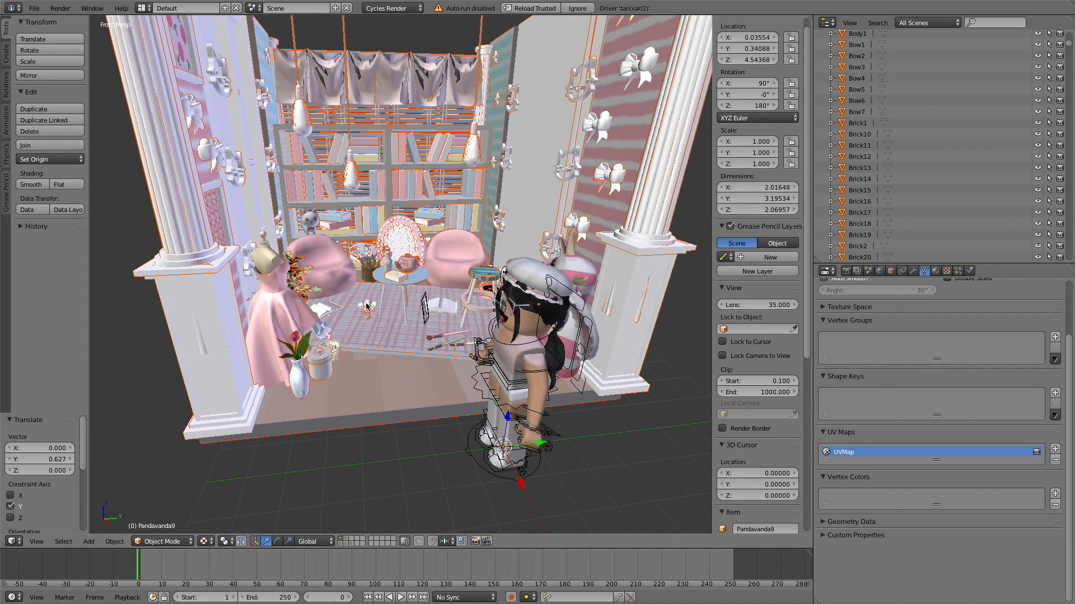
{"action": "left_click", "coordinate": [64, 159]}
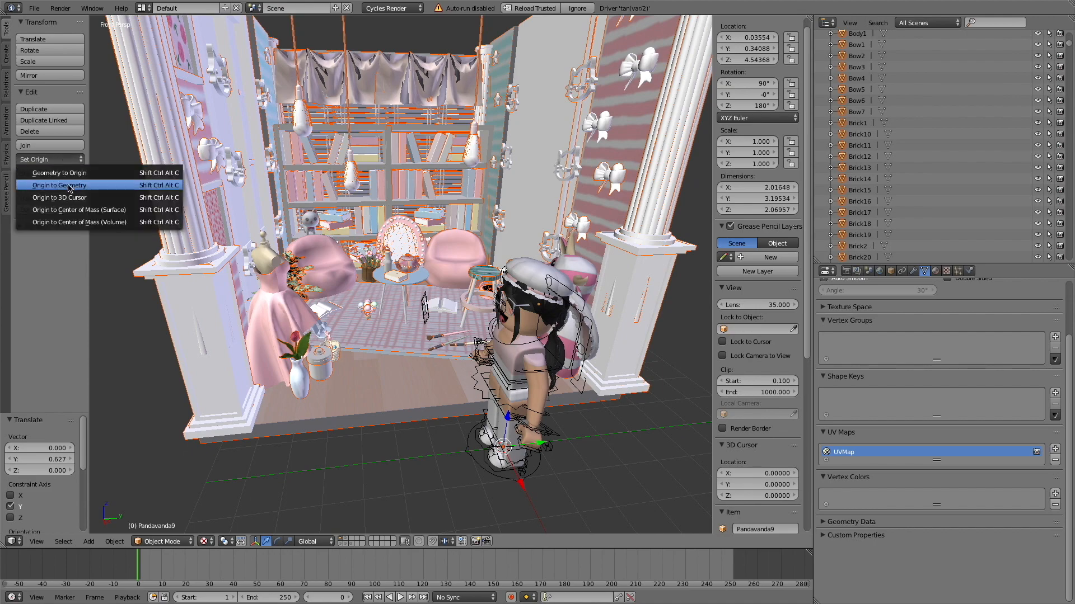
{"action": "key", "text": "Return"}
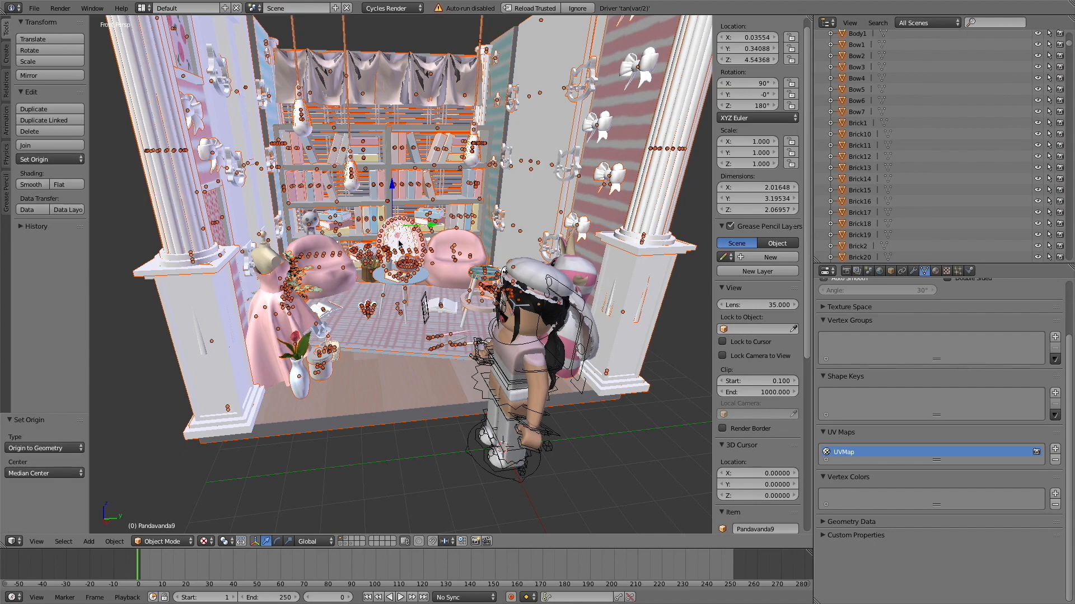
Move the whole imported room about 6.11 units along the X axis and 4.05 units along the Y axis.
{"action": "key", "text": "g"}
{"action": "key", "text": "x"}
{"action": "left_click", "coordinate": [452, 268]}
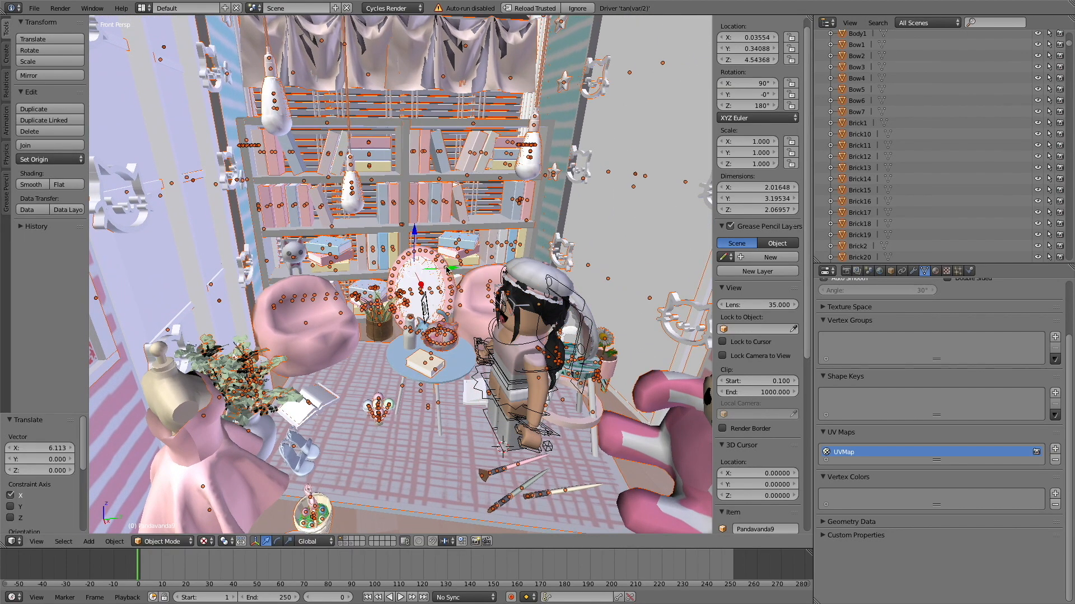
{"action": "key", "text": "g"}
{"action": "key", "text": "y"}
{"action": "left_click", "coordinate": [506, 305]}
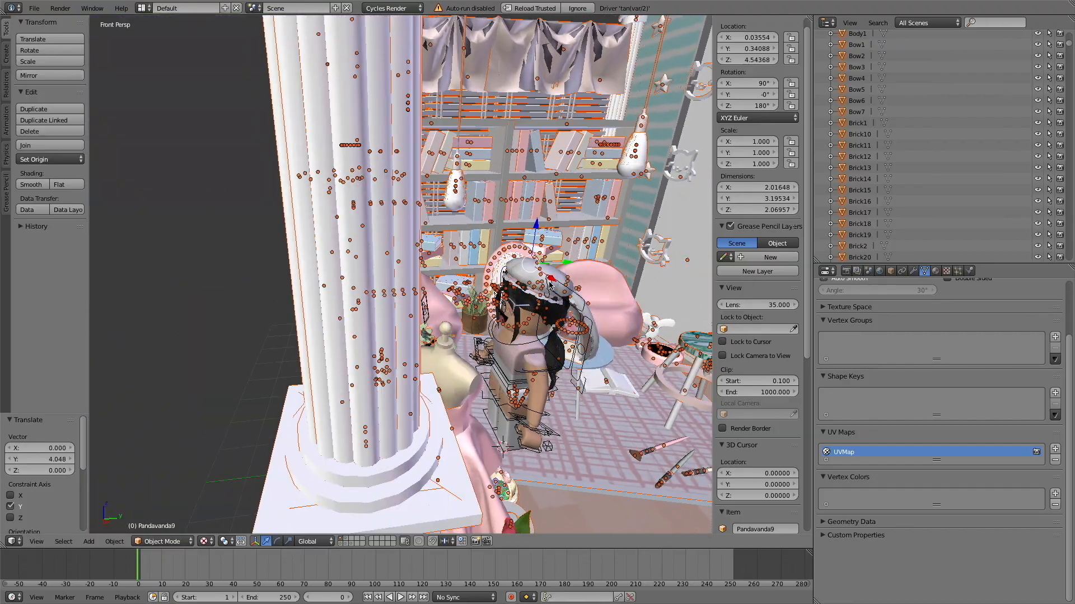
Move the whole imported room about 2.17 units along the X axis and 0.58 units down along the Z axis.
{"action": "key", "text": "g"}
{"action": "key", "text": "x"}
{"action": "left_click", "coordinate": [590, 311]}
{"action": "key", "text": "shift+f"}
{"action": "key", "text": "d"}
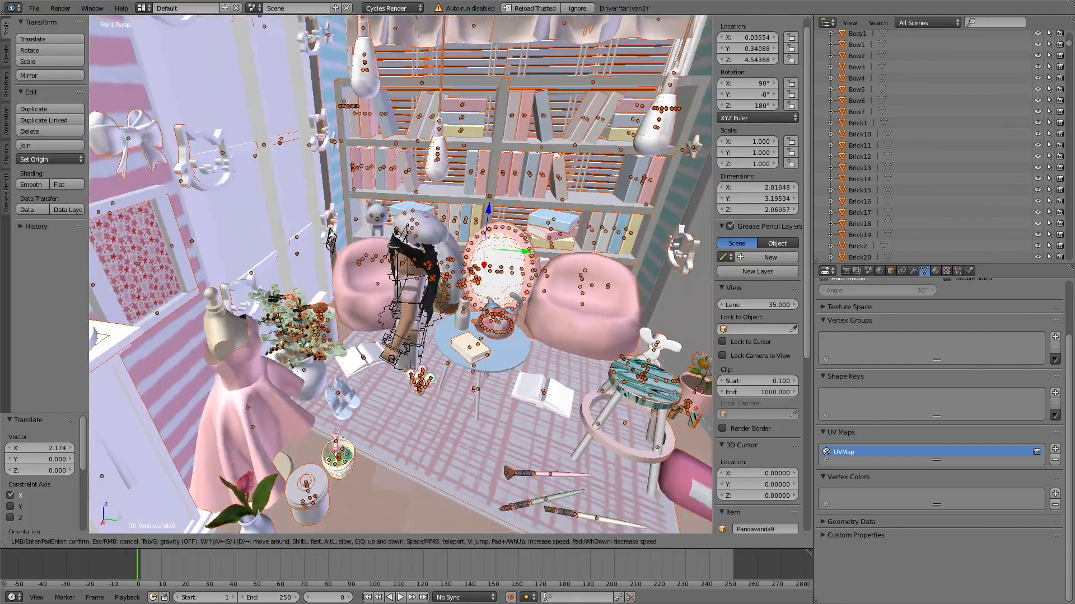
{"action": "key", "text": "w"}
{"action": "key", "text": "s"}
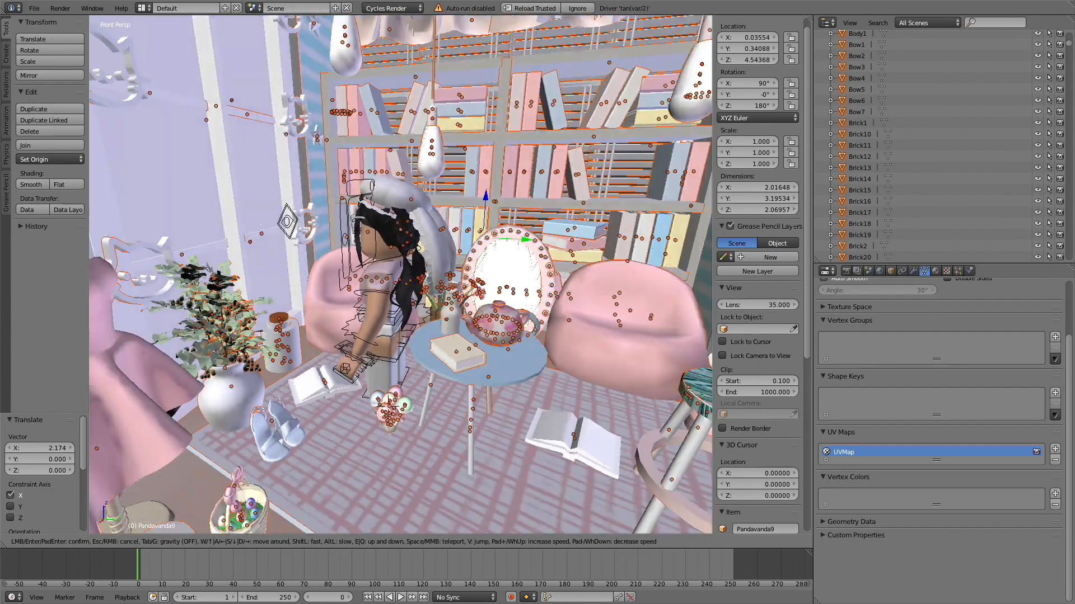
{"action": "key", "text": "w"}
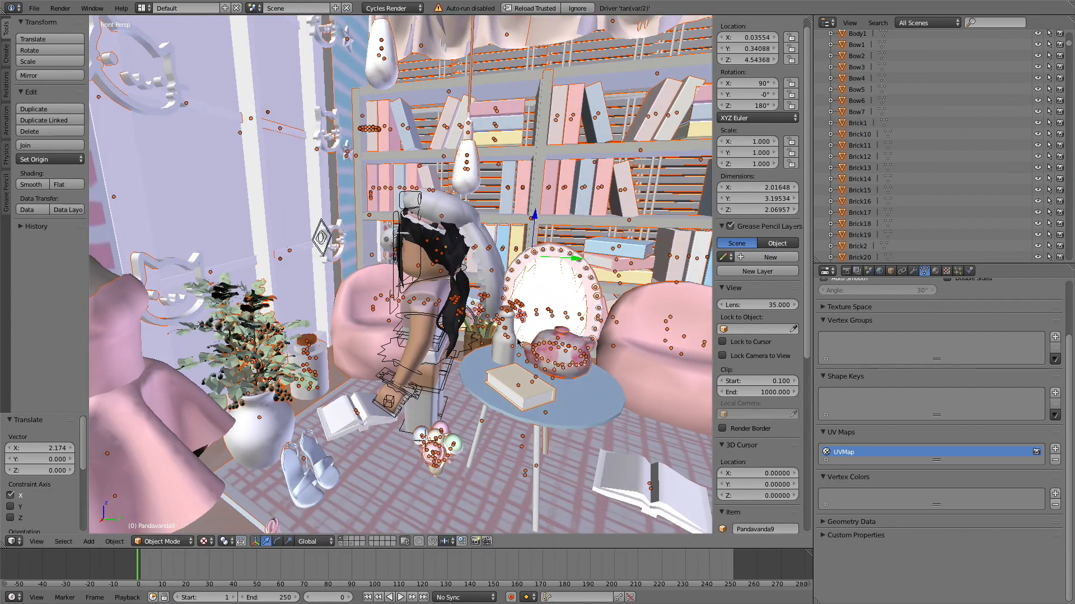
{"action": "left_click_drag", "start_coordinate": [534, 216], "coordinate": [535, 239]}
Try rotating the rig's torso bone in pose mode.
{"action": "right_click", "coordinate": [458, 374]}
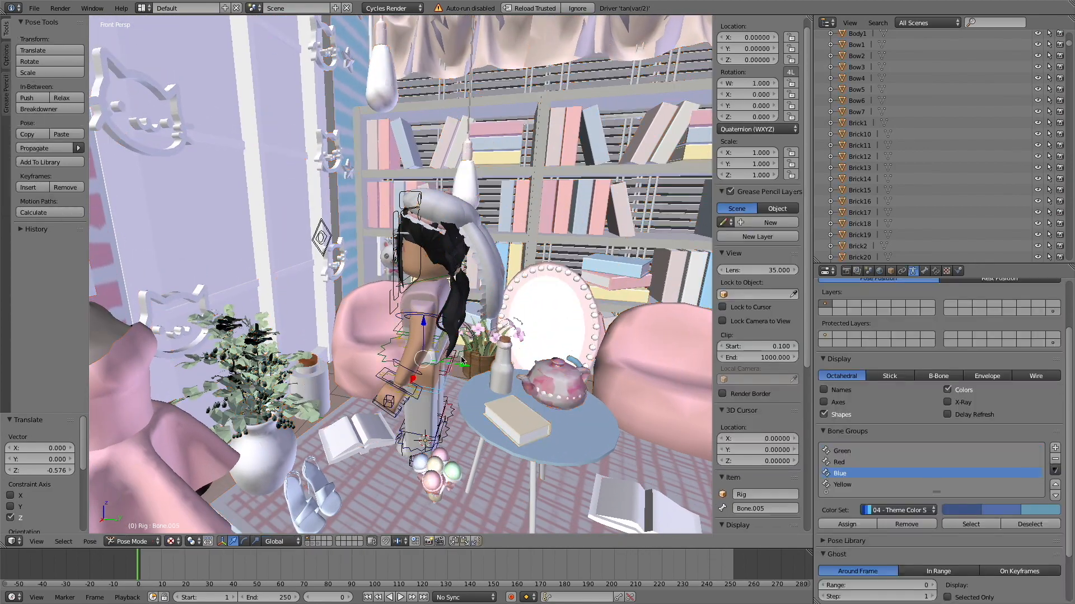
{"action": "middle_click_drag", "start_coordinate": [443, 293], "coordinate": [360, 247]}
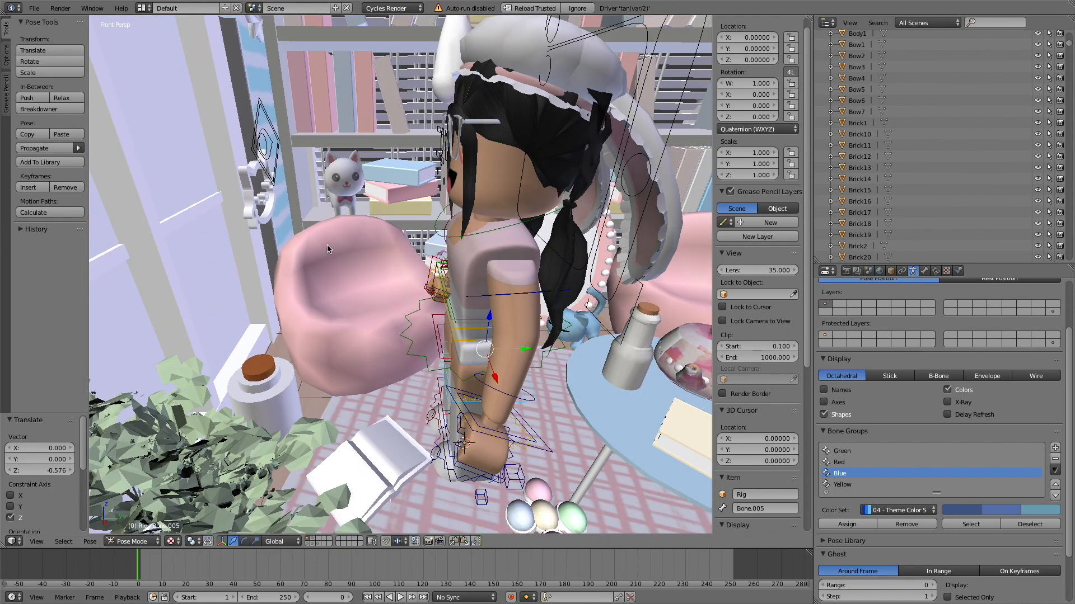
{"action": "key", "text": "shift+f"}
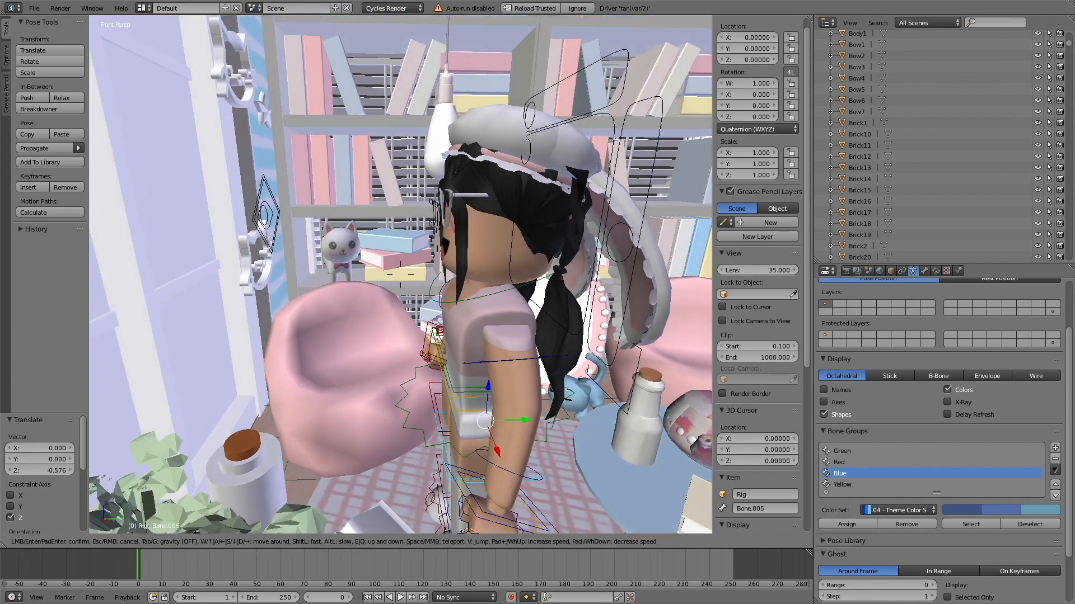
{"action": "key", "text": "s"}
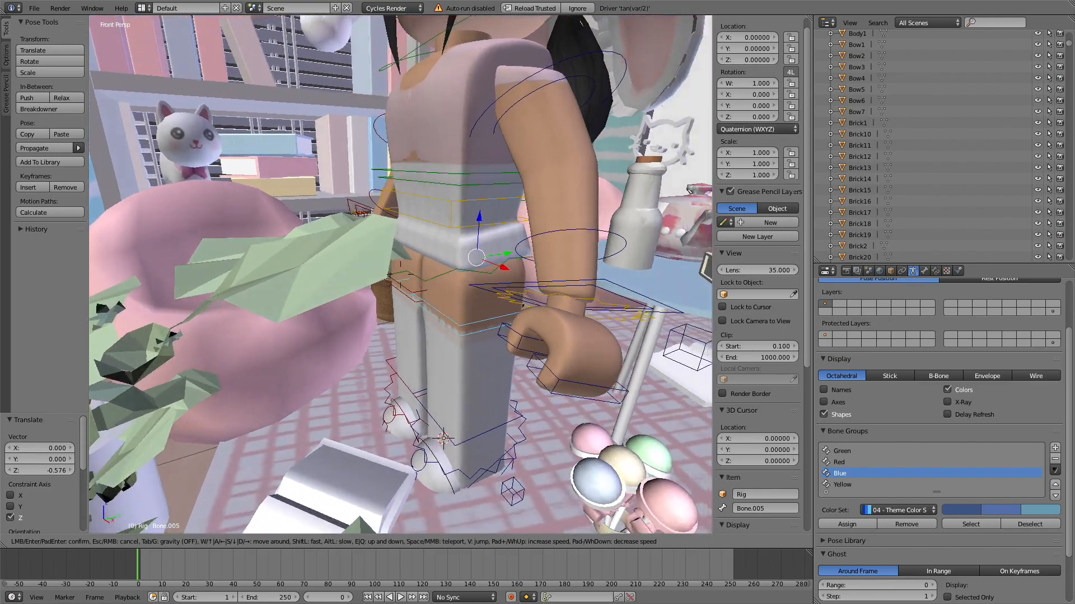
{"action": "key", "text": "s"}
{"action": "key", "text": "w"}
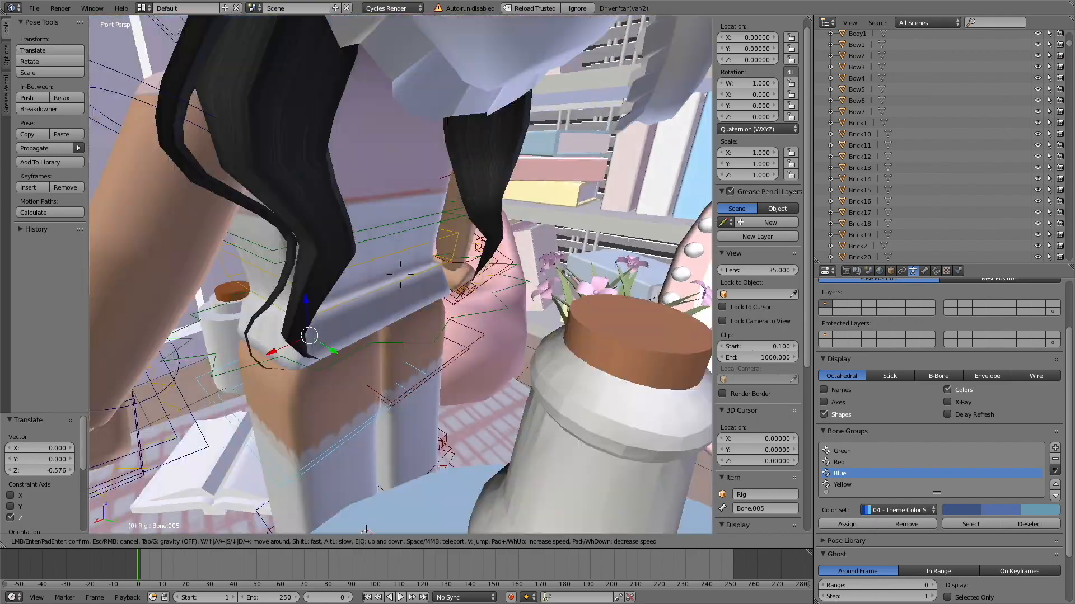
{"action": "key", "text": "s"}
{"action": "key", "text": "w"}
{"action": "left_click", "coordinate": [406, 257]}
{"action": "right_click", "coordinate": [406, 258]}
{"action": "left_click", "coordinate": [245, 541]}
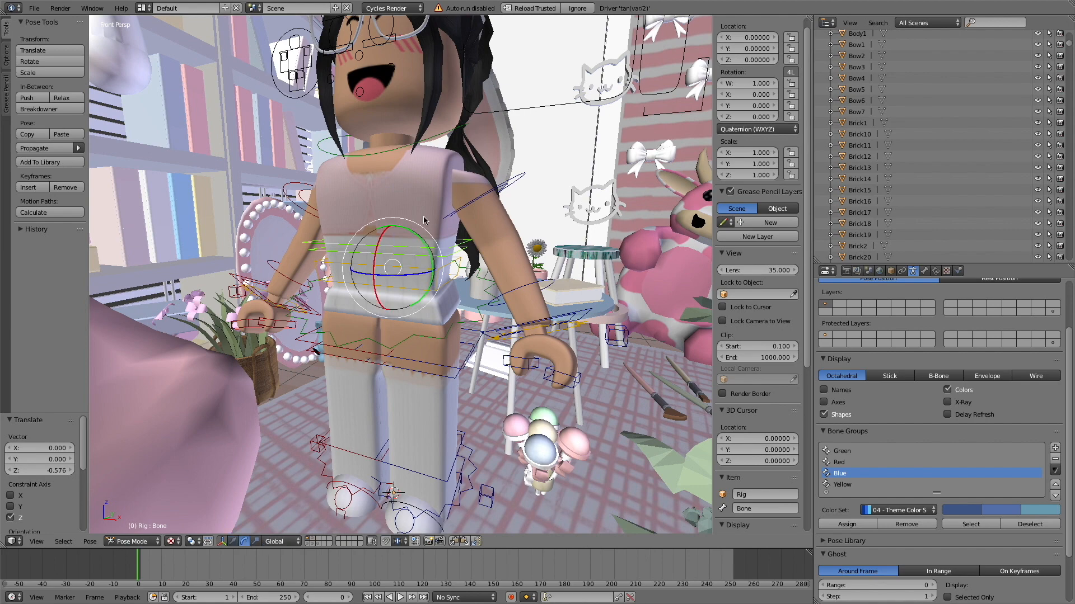
{"action": "key", "text": "r"}
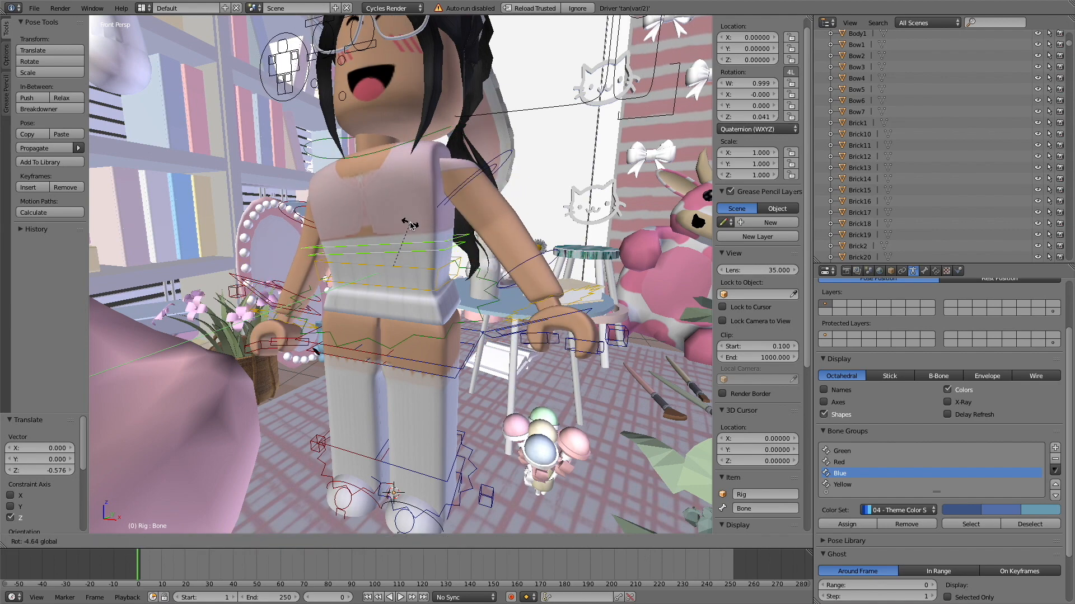
{"action": "key", "text": "Escape"}
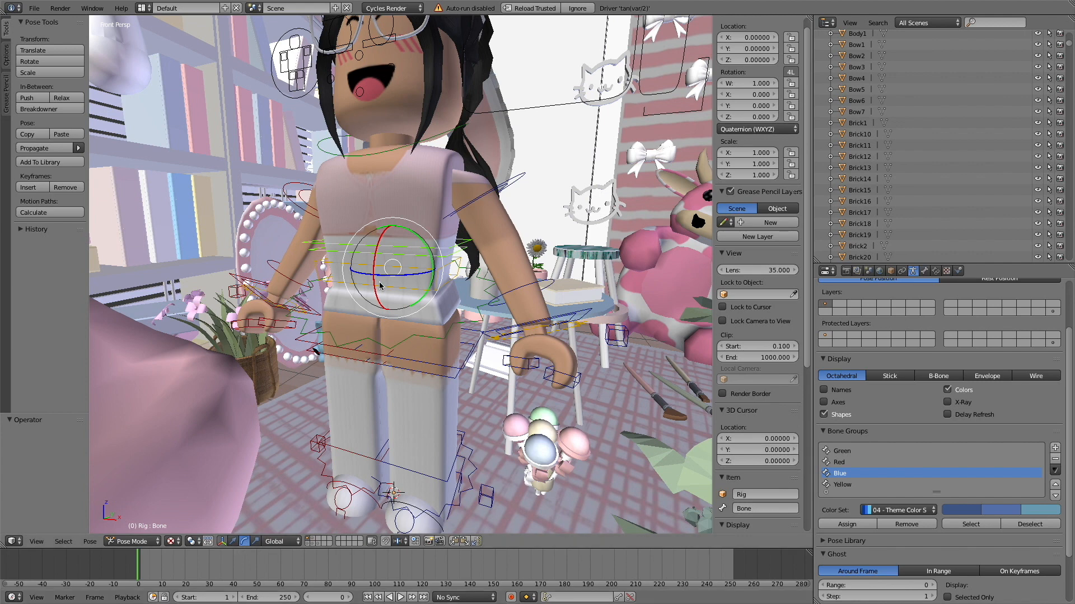
Try rotating the character's left upper arm bone to raise the arm.
{"action": "right_click", "coordinate": [499, 187]}
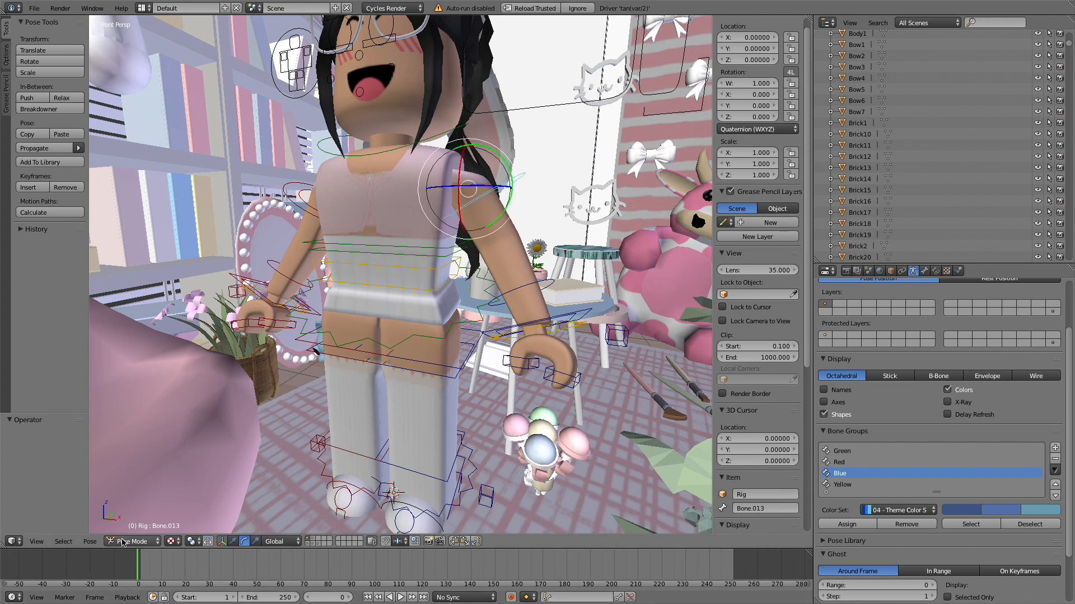
{"action": "left_click_drag", "start_coordinate": [495, 160], "coordinate": [475, 132]}
{"action": "right_click", "coordinate": [475, 132]}
{"action": "key", "text": "r"}
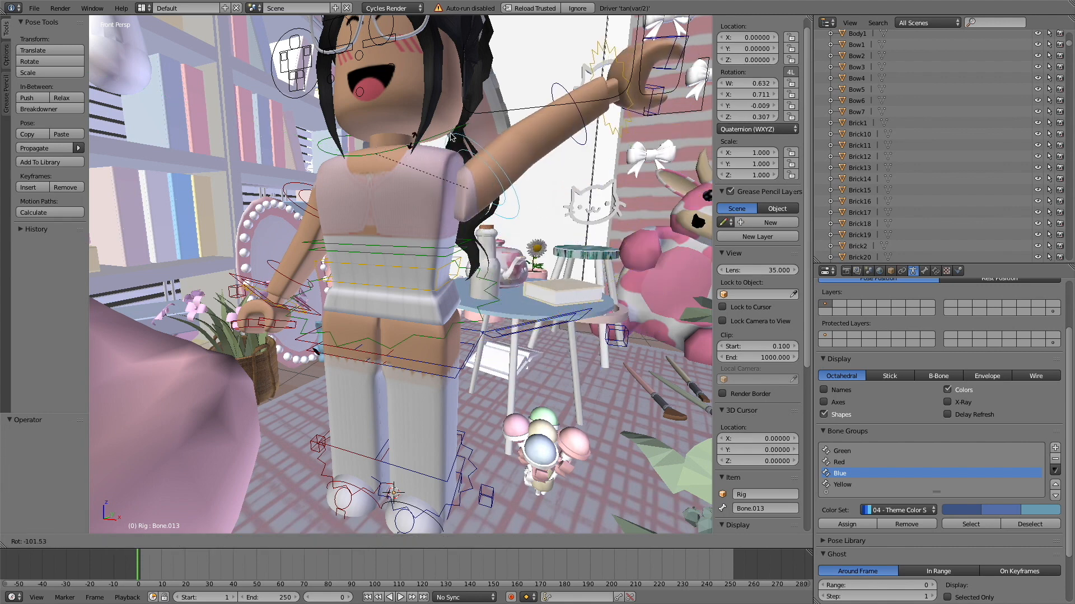
{"action": "left_click", "coordinate": [519, 148]}
{"action": "key", "text": "ctrl+z"}
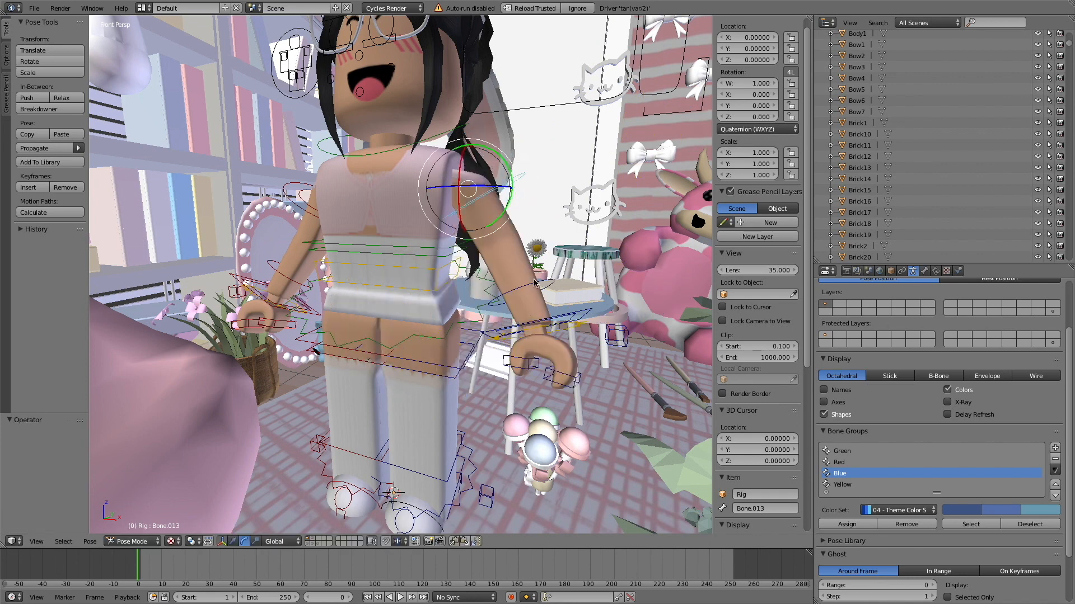
Try rotating the left forearm bone and swinging the left thigh bone outward.
{"action": "right_click", "coordinate": [532, 279]}
{"action": "left_click_drag", "start_coordinate": [499, 210], "coordinate": [539, 235]}
{"action": "key", "text": "ctrl+z"}
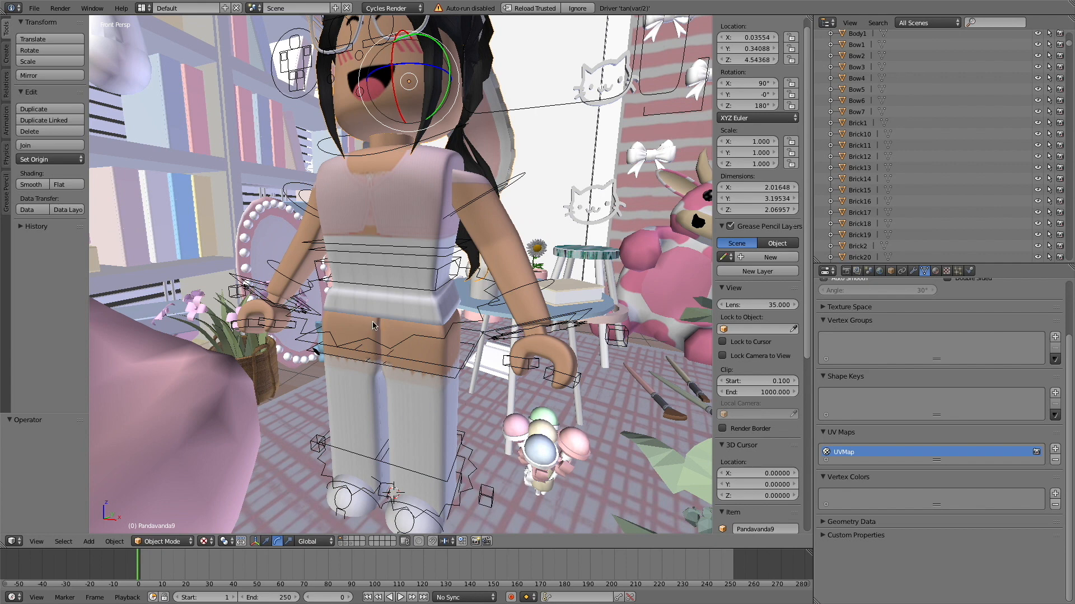
{"action": "key", "text": "ctrl+z"}
{"action": "key", "text": "r"}
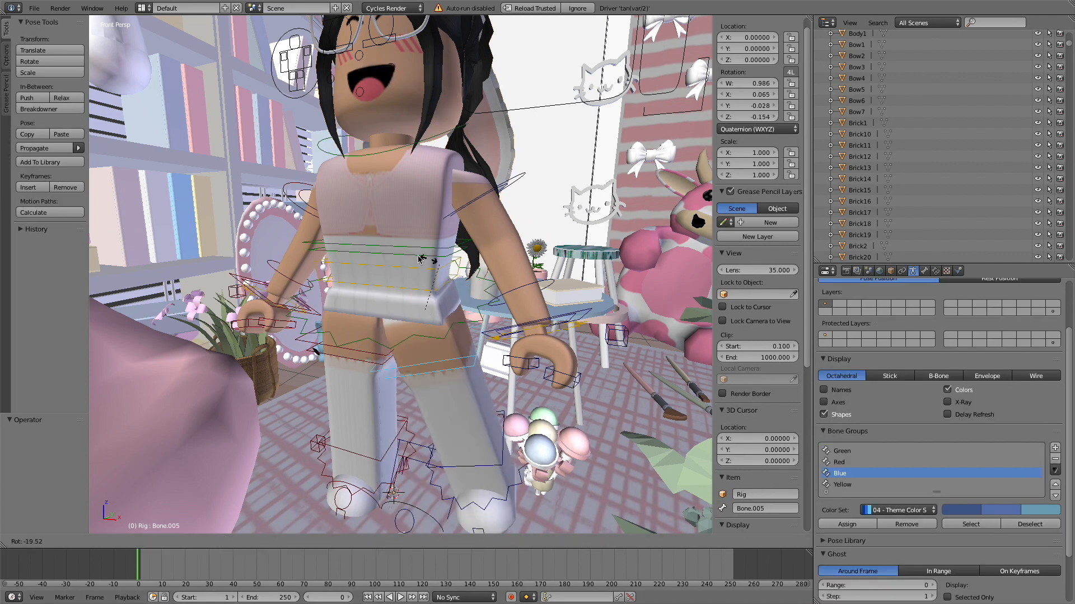
{"action": "right_click", "coordinate": [439, 281]}
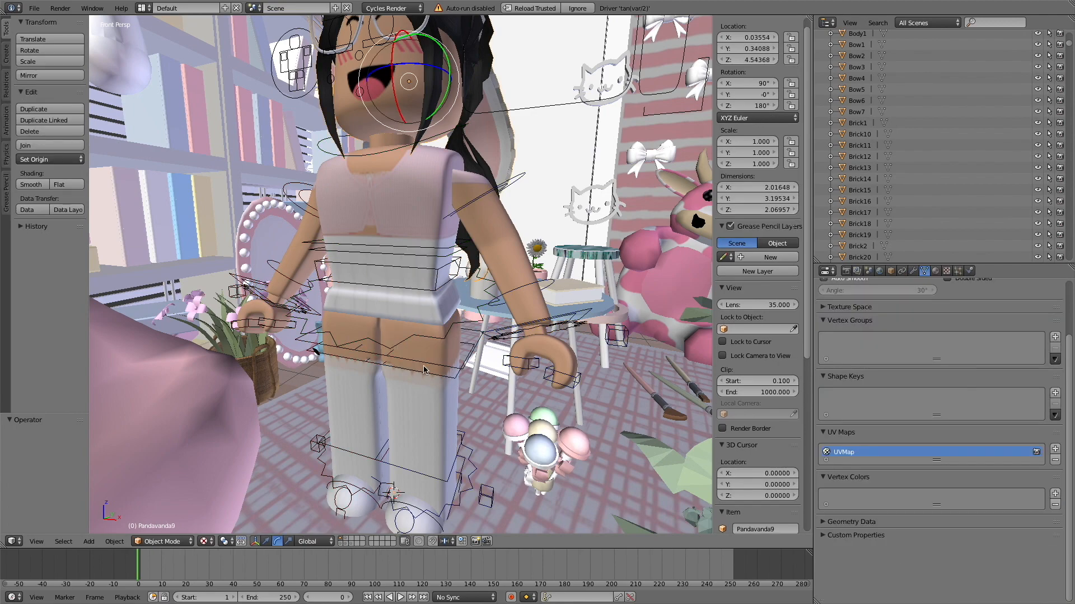
Examine the pink beanbag chair and where the character stands relative to it.
{"action": "key", "text": "shift+f"}
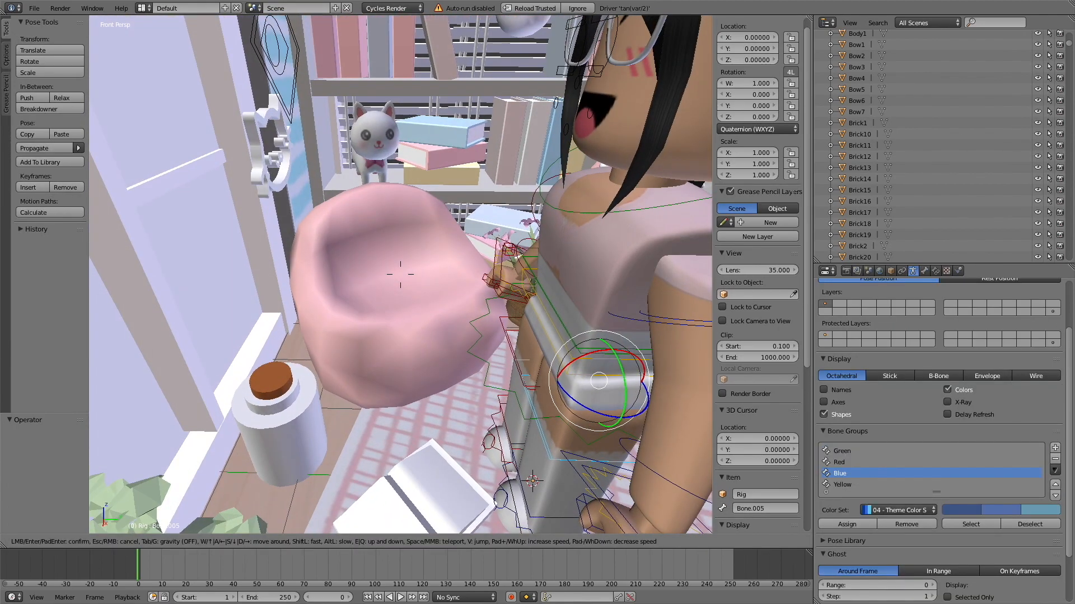
{"action": "left_click", "coordinate": [304, 305]}
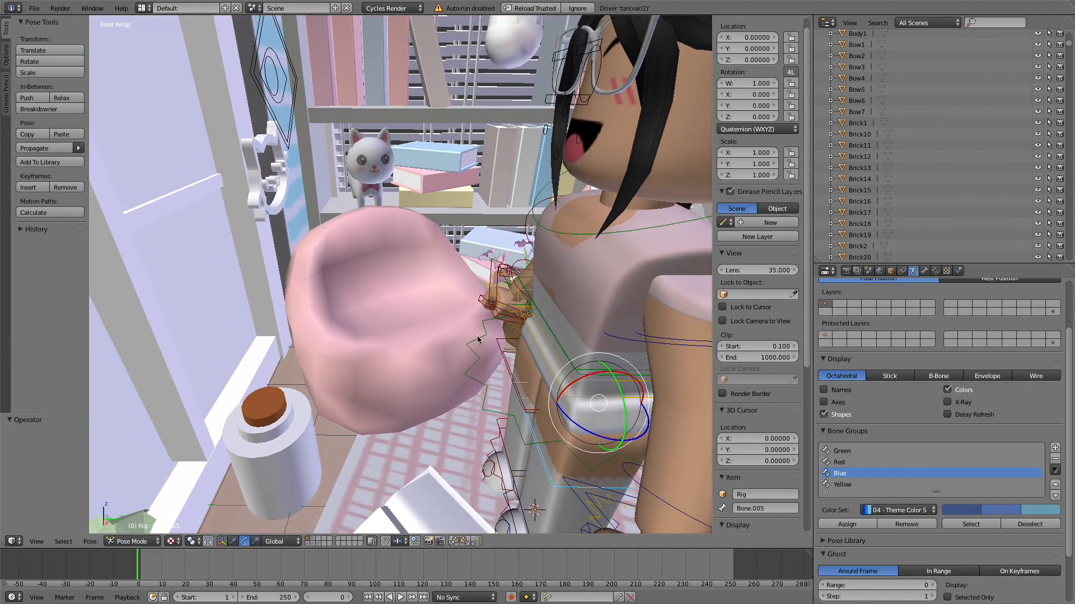
{"action": "key", "text": "shift+f"}
{"action": "key", "text": "w"}
{"action": "key", "text": "s"}
{"action": "left_click", "coordinate": [434, 355]}
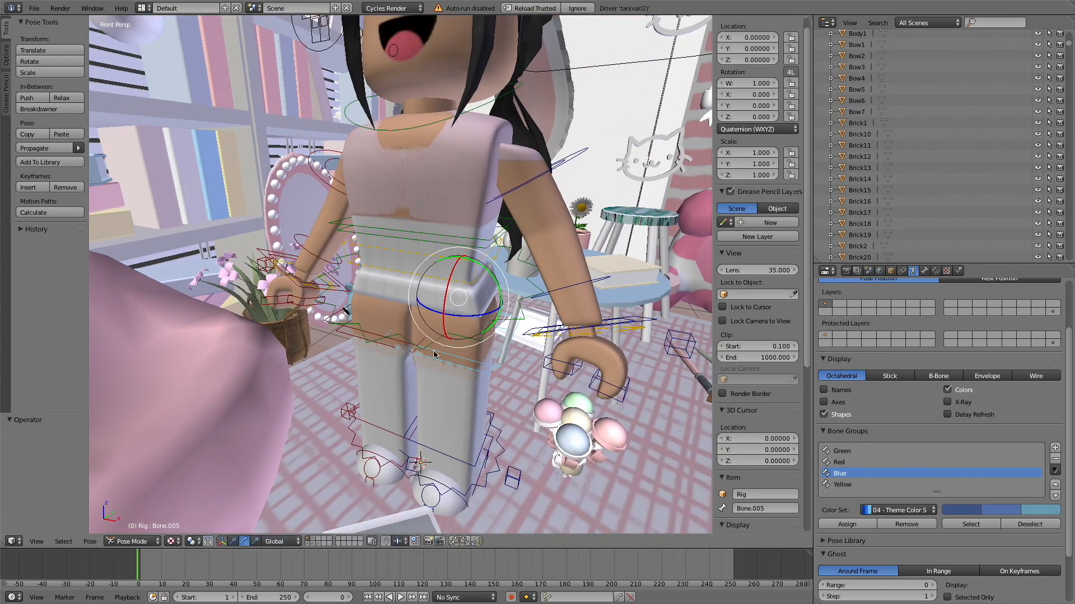
{"action": "key", "text": "shift+f"}
{"action": "key", "text": "s"}
{"action": "left_click", "coordinate": [483, 52]}
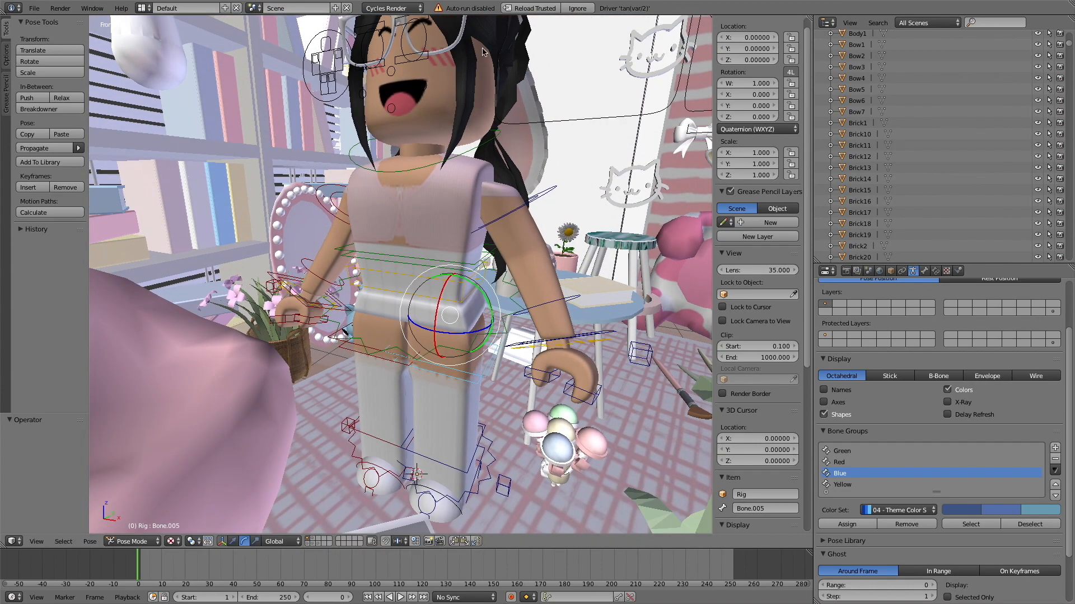
Move the rig and head together about 1.25 units along negative X and 0.9 units along negative Y towards the pink chair.
{"action": "right_click", "coordinate": [472, 86], "text": "shift"}
{"action": "key", "text": "shift+f"}
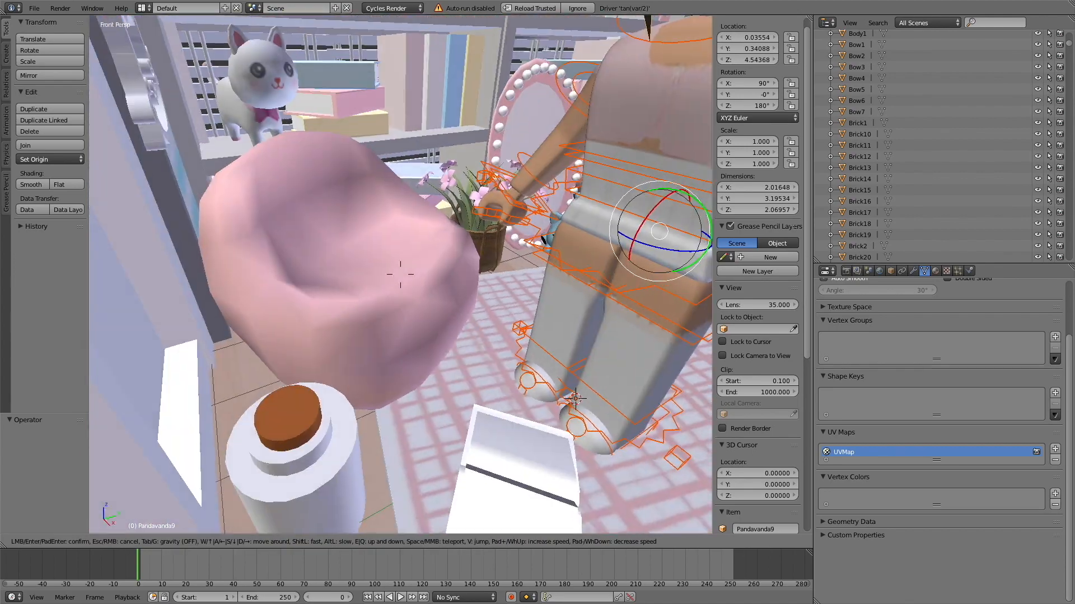
{"action": "key", "text": "s"}
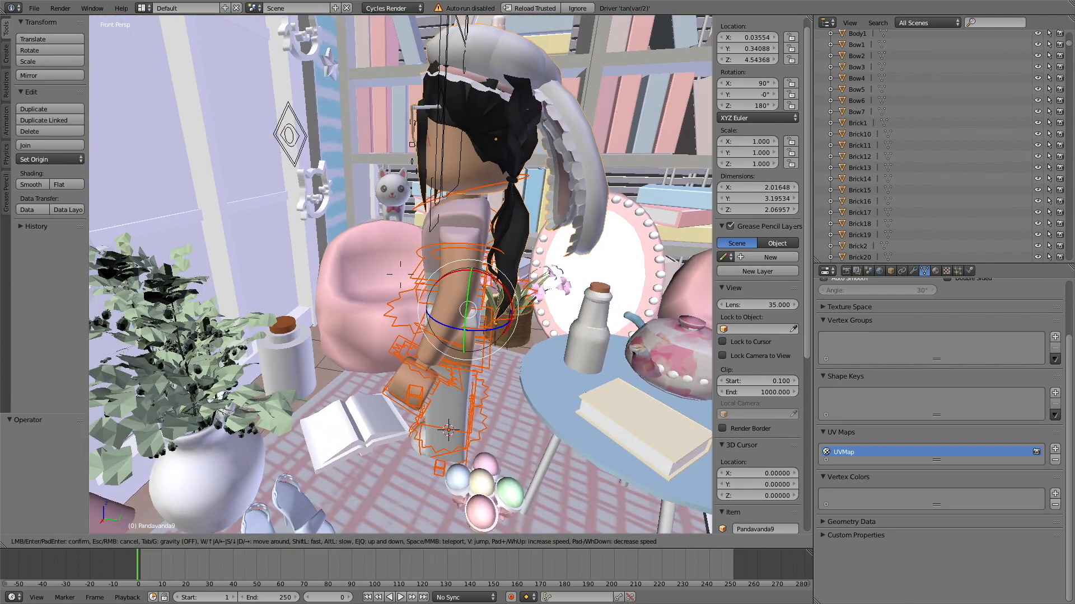
{"action": "left_click", "coordinate": [400, 274]}
{"action": "left_click", "coordinate": [269, 541]}
{"action": "left_click_drag", "start_coordinate": [513, 312], "coordinate": [406, 305]}
Rotate the rig and head together about 116° around the Z axis and shift them in front of the pink chair.
{"action": "left_click", "coordinate": [278, 541]}
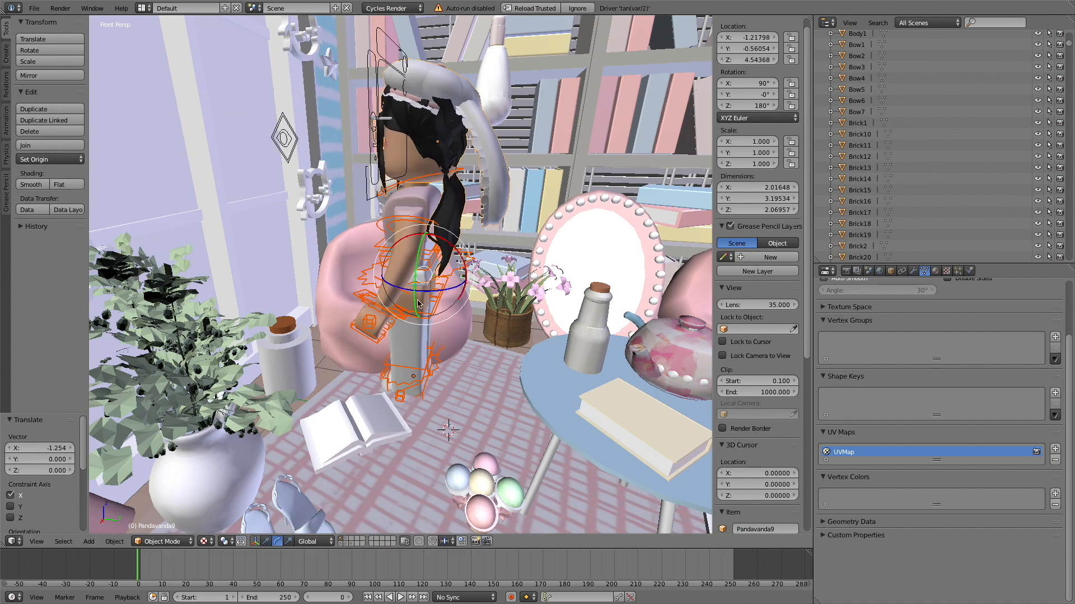
{"action": "left_click_drag", "start_coordinate": [463, 286], "coordinate": [415, 214]}
{"action": "key", "text": "shift+f"}
{"action": "key", "text": "w"}
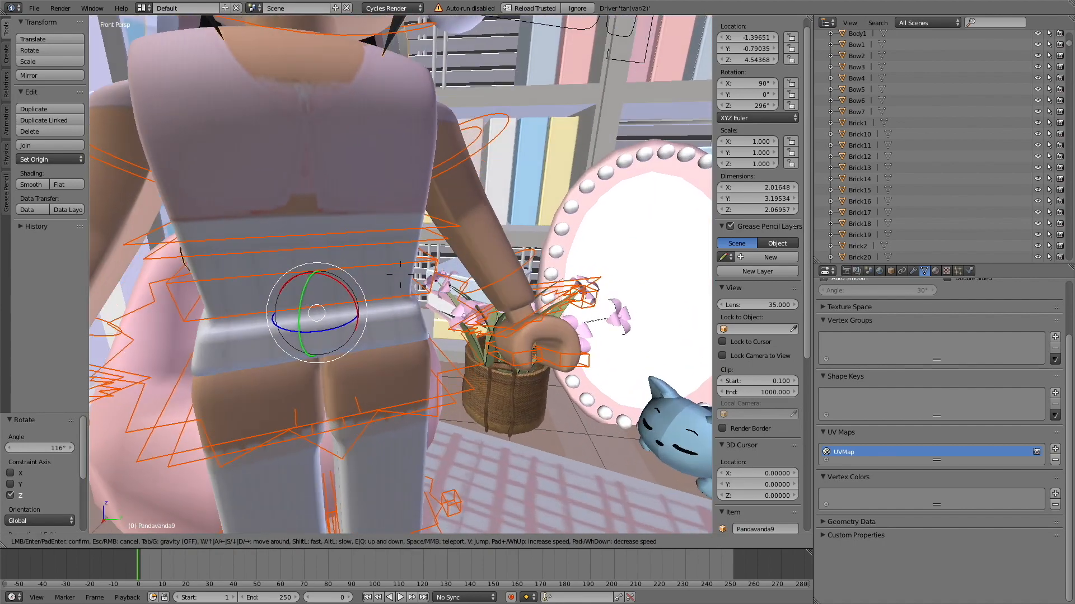
{"action": "key", "text": "s"}
{"action": "left_click", "coordinate": [401, 274]}
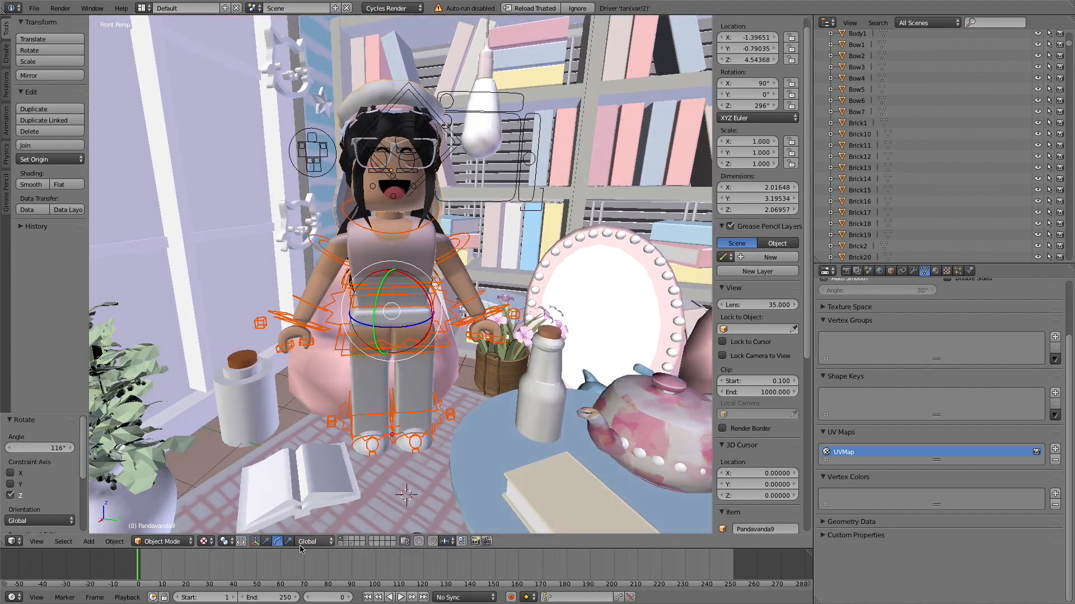
{"action": "left_click", "coordinate": [269, 542]}
{"action": "left_click_drag", "start_coordinate": [430, 317], "coordinate": [359, 345]}
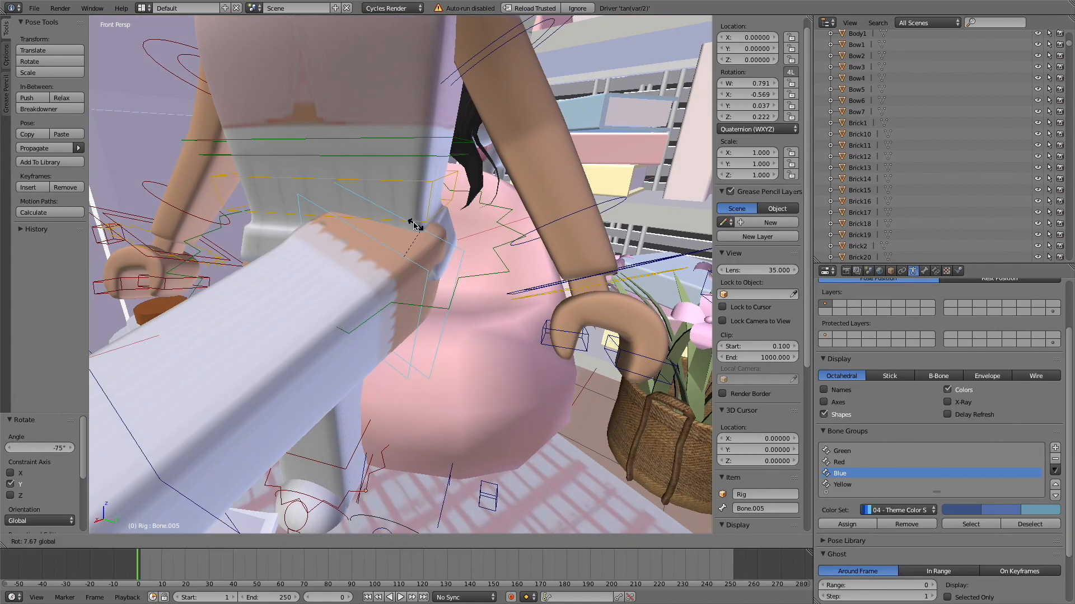
Rotate the thigh and shin bones to bend the character's legs forward into a sitting pose.
{"action": "key", "text": "r"}
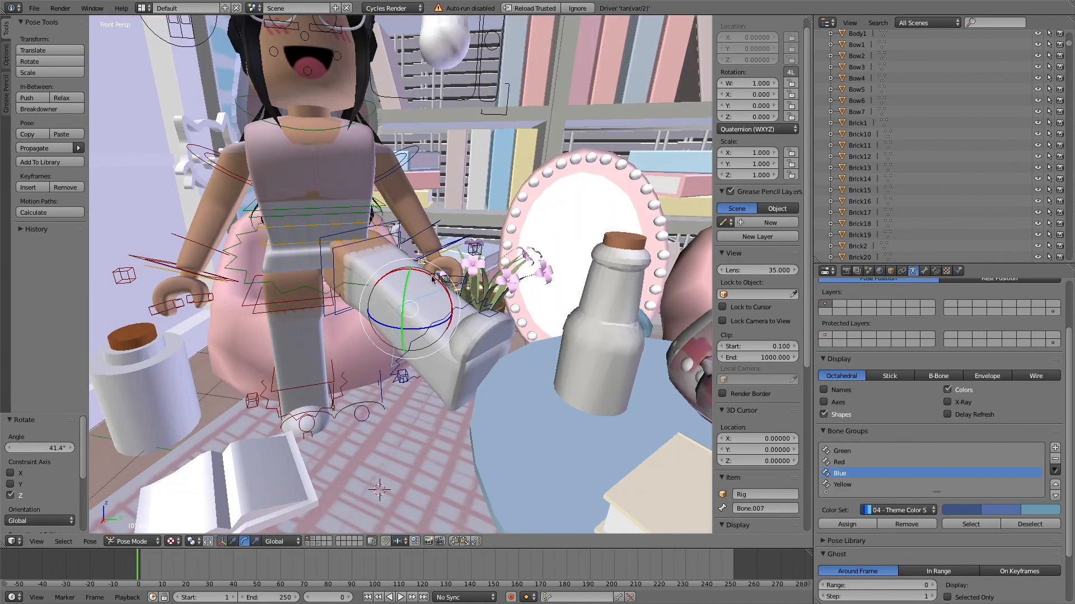
{"action": "right_click", "coordinate": [291, 305]}
{"action": "mouse_move", "coordinate": [335, 249]}
{"action": "left_mouse_down"}
{"action": "mouse_move", "coordinate": [350, 246]}
{"action": "mouse_move", "coordinate": [331, 263]}
{"action": "left_mouse_up"}
{"action": "right_click", "coordinate": [343, 341]}
{"action": "left_click_drag", "start_coordinate": [367, 309], "coordinate": [358, 336]}
Refine the thigh and lower leg rotations so both bent legs lie side by side, slanted towards the character's left.
{"action": "right_click", "coordinate": [285, 303]}
{"action": "left_click_drag", "start_coordinate": [305, 249], "coordinate": [355, 257]}
{"action": "right_click", "coordinate": [386, 246]}
{"action": "left_click_drag", "start_coordinate": [378, 246], "coordinate": [385, 219]}
{"action": "left_click_drag", "start_coordinate": [351, 257], "coordinate": [356, 253]}
{"action": "right_click", "coordinate": [291, 297]}
{"action": "left_click_drag", "start_coordinate": [290, 257], "coordinate": [293, 256]}
{"action": "key", "text": "shift+f"}
{"action": "left_click", "coordinate": [400, 274]}
Rotate the torso bone to lean the character's upper body slightly.
{"action": "right_click", "coordinate": [405, 299]}
{"action": "left_click_drag", "start_coordinate": [403, 300], "coordinate": [435, 345]}
{"action": "key", "text": "shift+f"}
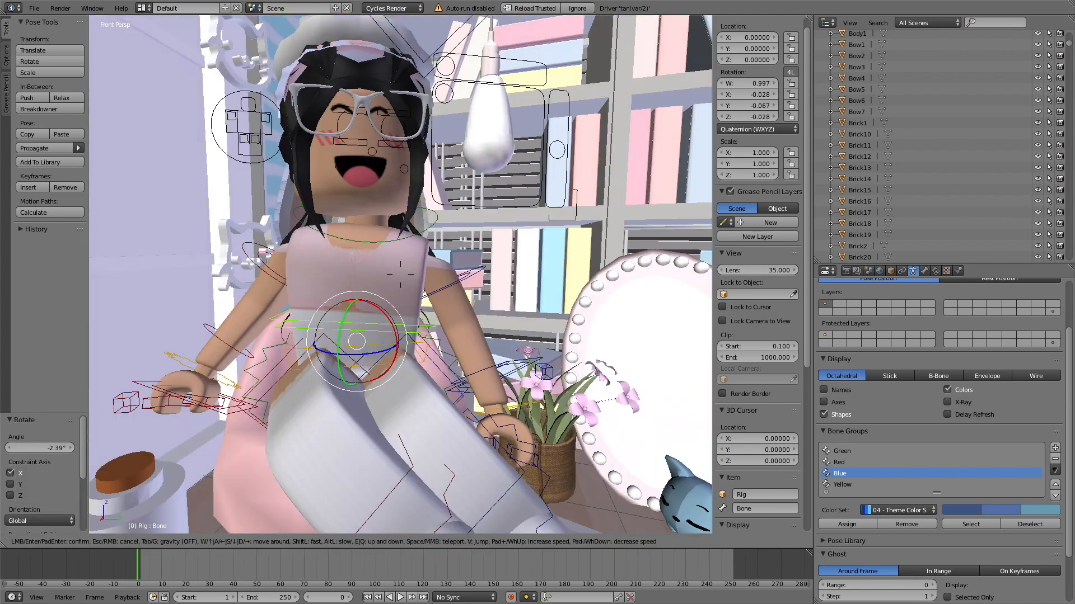
{"action": "left_click", "coordinate": [401, 274]}
{"action": "left_click_drag", "start_coordinate": [480, 400], "coordinate": [467, 417]}
Rotate the left upper arm and forearm bones so the arm rests down beside the hip with the hand turned inward.
{"action": "right_click", "coordinate": [424, 260]}
{"action": "left_click_drag", "start_coordinate": [458, 250], "coordinate": [455, 274]}
{"action": "left_click_drag", "start_coordinate": [407, 255], "coordinate": [411, 273]}
{"action": "right_click", "coordinate": [461, 330]}
{"action": "left_click_drag", "start_coordinate": [475, 369], "coordinate": [468, 350]}
{"action": "left_click_drag", "start_coordinate": [428, 358], "coordinate": [444, 338]}
{"action": "key", "text": "shift+f"}
{"action": "left_click", "coordinate": [401, 274]}
Rotate the right arm bones to raise the hand beside the character's face.
{"action": "right_click", "coordinate": [331, 279]}
{"action": "left_click_drag", "start_coordinate": [392, 269], "coordinate": [376, 305]}
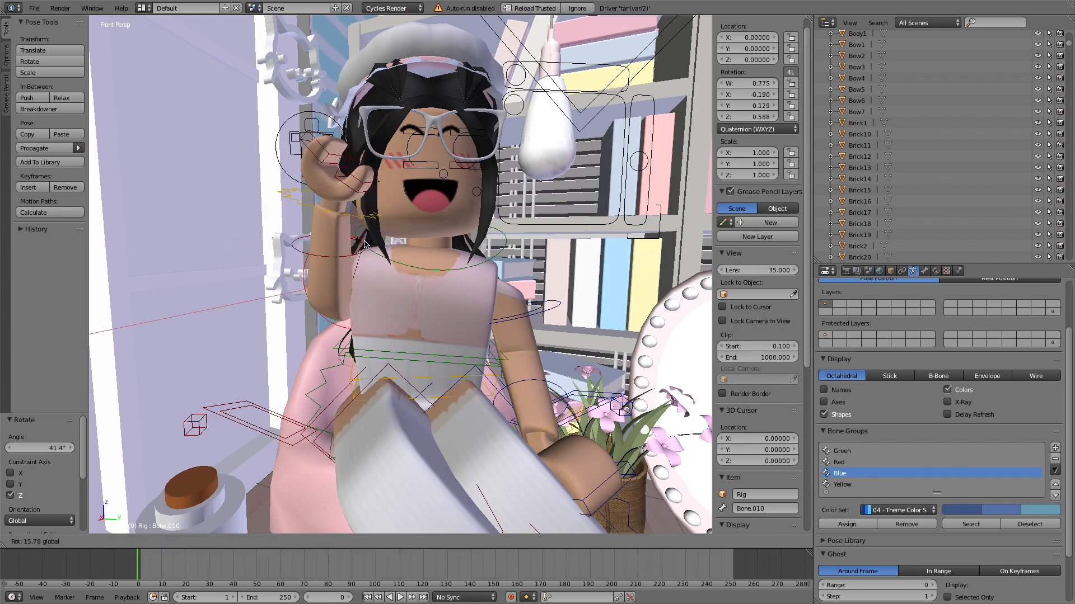
{"action": "left_click_drag", "start_coordinate": [330, 269], "coordinate": [334, 259]}
Move the head onto the leaning neck and tilt it to about 100°, -11.1° and 276° rotation on X, Y and Z.
{"action": "right_click", "coordinate": [502, 170]}
{"action": "left_click_drag", "start_coordinate": [502, 170], "coordinate": [485, 151]}
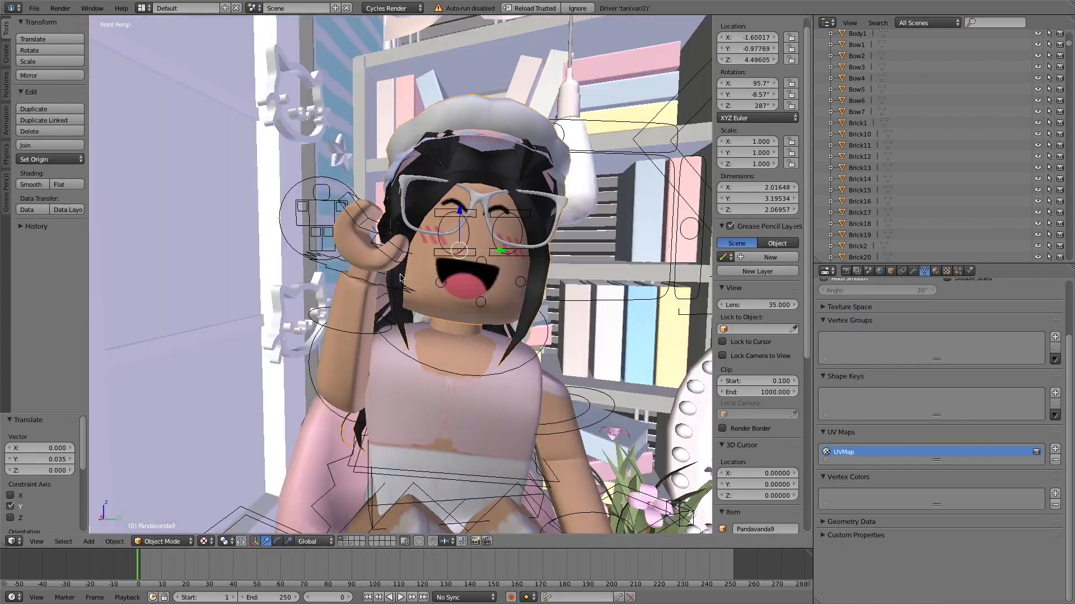
{"action": "key", "text": "r"}
{"action": "left_click", "coordinate": [476, 256]}
{"action": "left_click_drag", "start_coordinate": [497, 251], "coordinate": [505, 251]}
Try scaling the head along the Y axis.
{"action": "key", "text": "shift+f"}
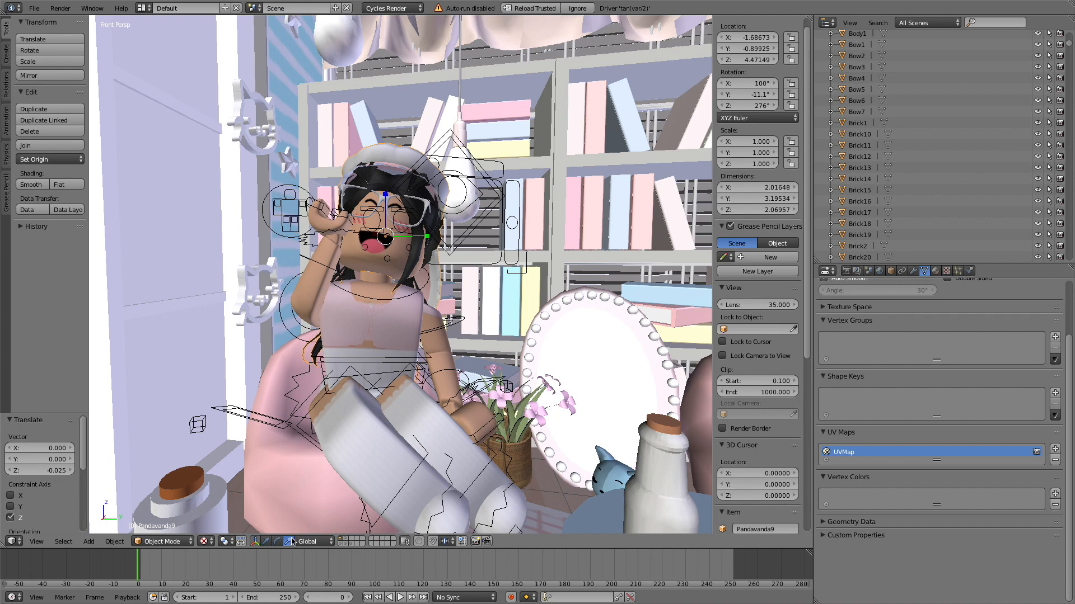
{"action": "mouse_move", "coordinate": [428, 240]}
{"action": "left_mouse_down"}
{"action": "mouse_move", "coordinate": [448, 241]}
{"action": "mouse_move", "coordinate": [414, 242]}
{"action": "mouse_move", "coordinate": [514, 248]}
{"action": "mouse_move", "coordinate": [417, 241]}
{"action": "left_mouse_up"}
{"action": "key", "text": "ctrl+z"}
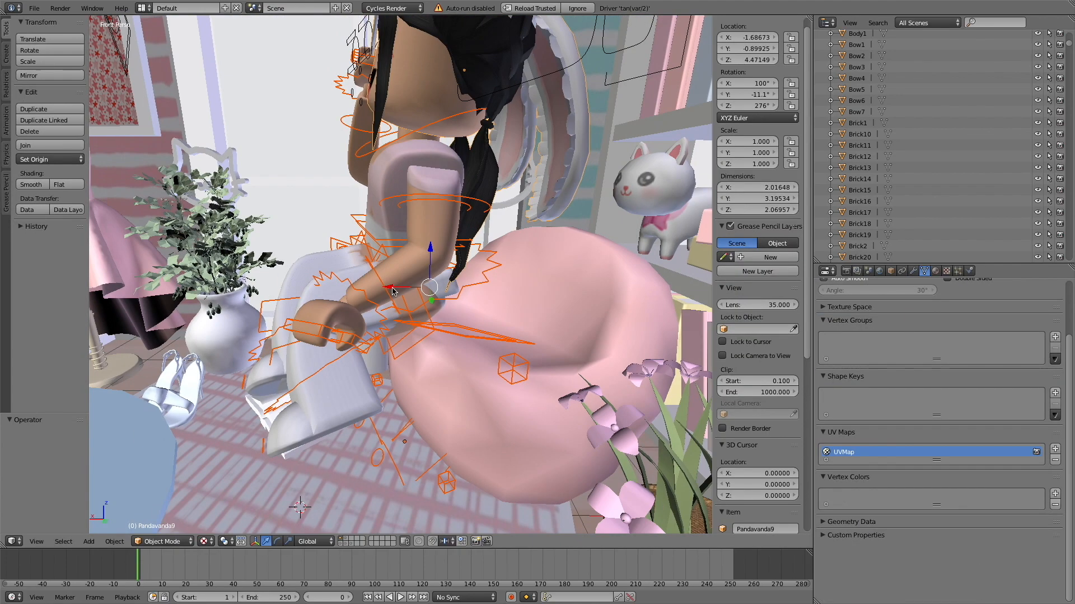
Move the rig and head together about -1.31 units on X, -0.83 on Y and -0.85 on Z onto the pink chair.
{"action": "key", "text": "g"}
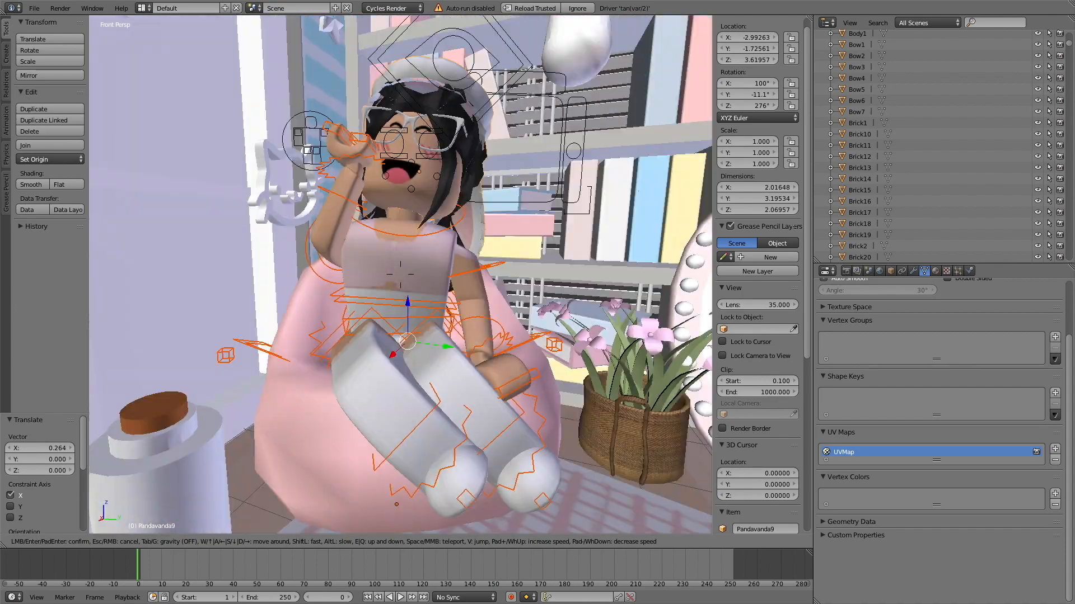
{"action": "key", "text": "s"}
{"action": "left_click", "coordinate": [410, 131]}
{"action": "right_click", "coordinate": [381, 140]}
{"action": "right_click", "coordinate": [388, 134]}
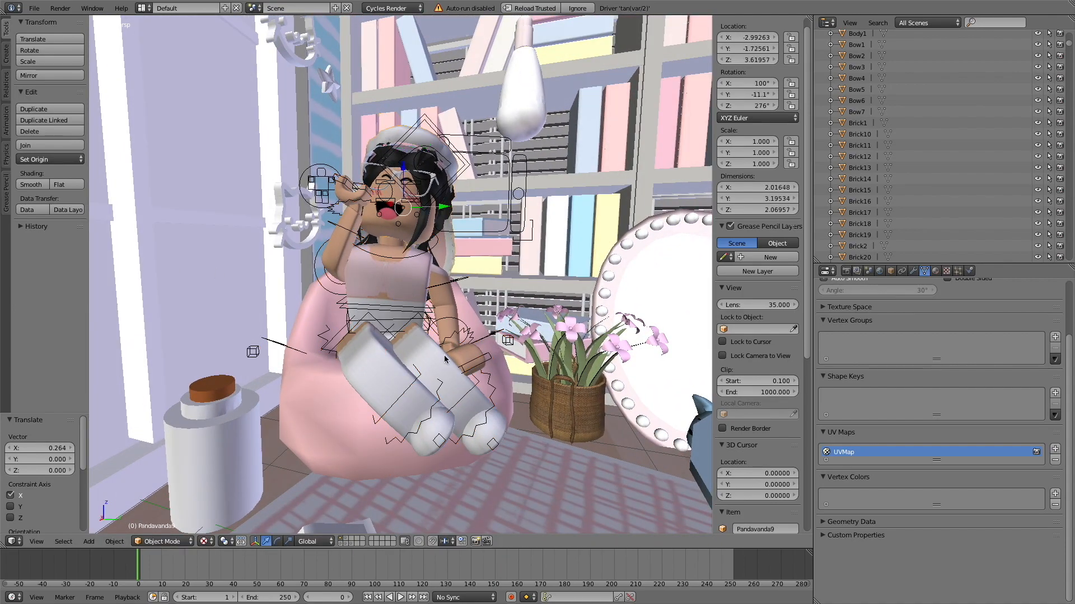
Bring the view to the front of the seated character and add a camera to the scene.
{"action": "key", "text": "shift+f"}
{"action": "key", "text": "w"}
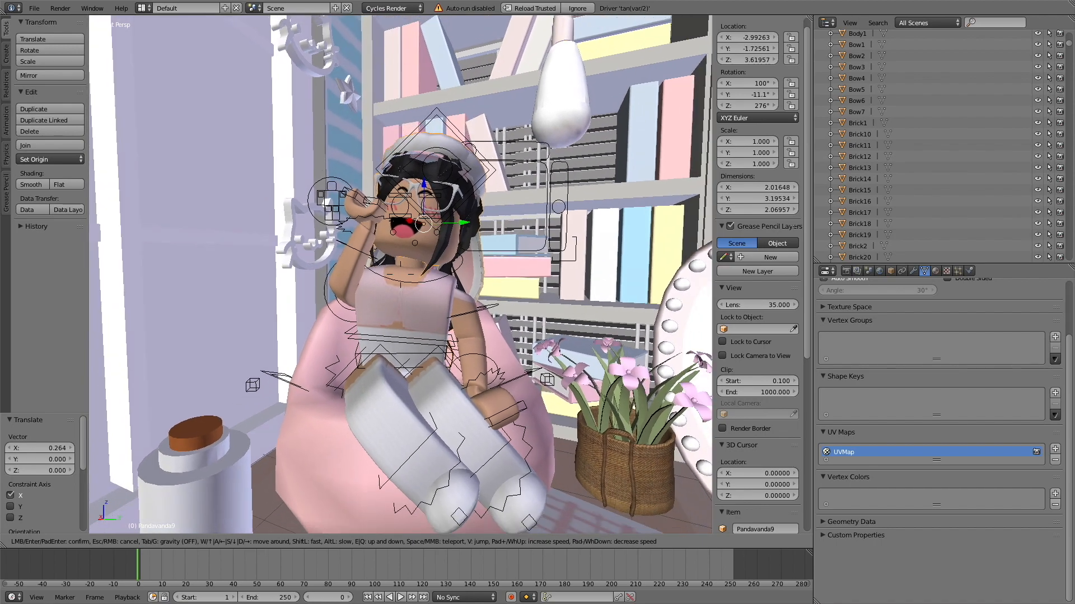
{"action": "key", "text": "s"}
{"action": "key", "text": "w"}
{"action": "left_click", "coordinate": [330, 383]}
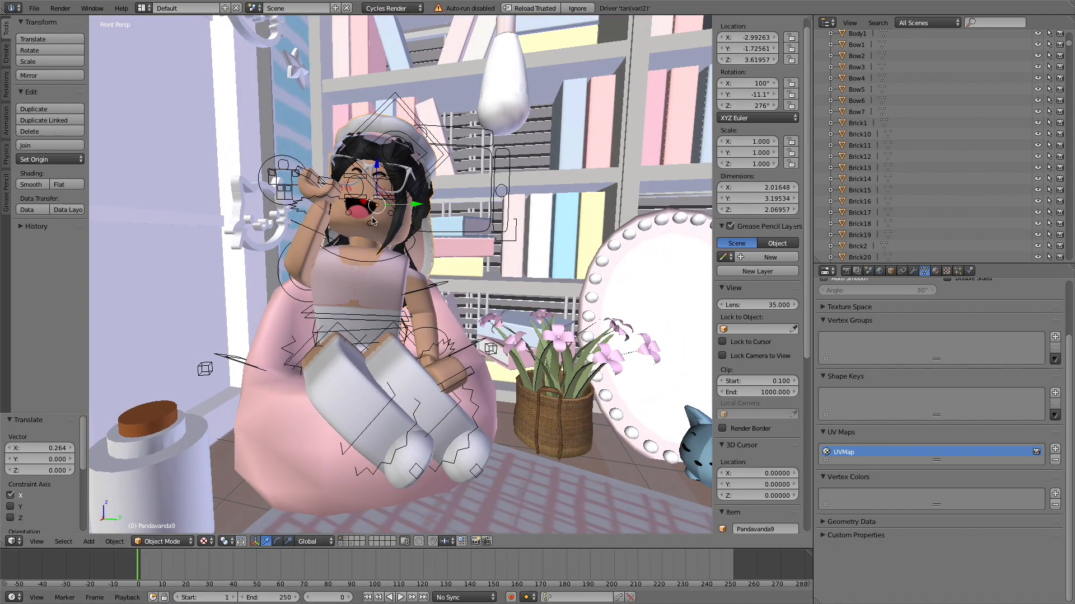
{"action": "key", "text": "shift+a"}
{"action": "mouse_move", "coordinate": [373, 219]}
{"action": "key", "text": "shift+a"}
{"action": "left_click", "coordinate": [504, 307]}
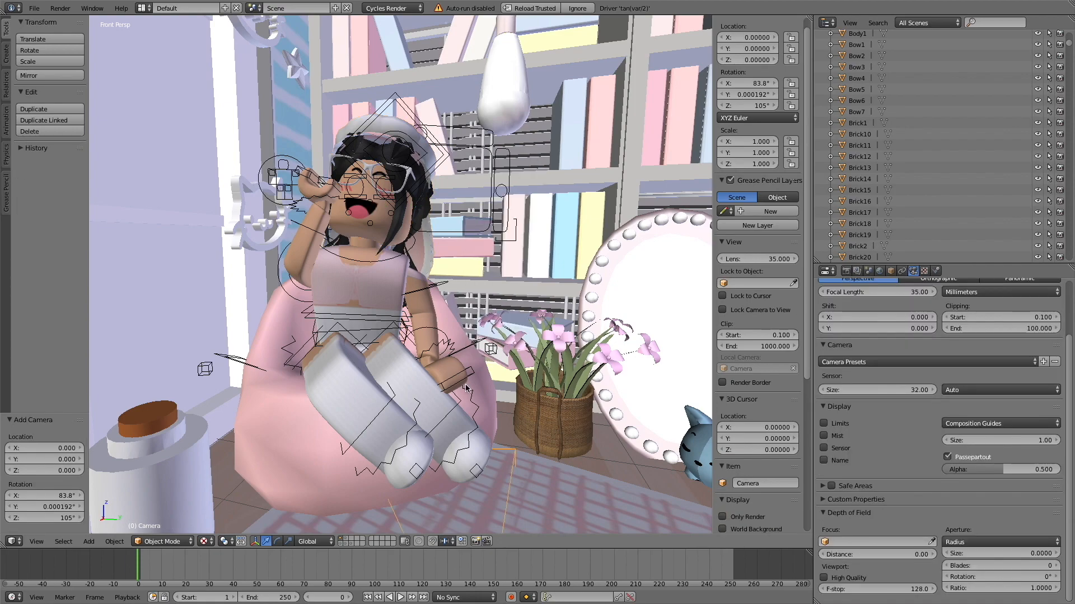
Locate the new camera on the rug and switch the viewport to look through it.
{"action": "key", "text": "shift+f"}
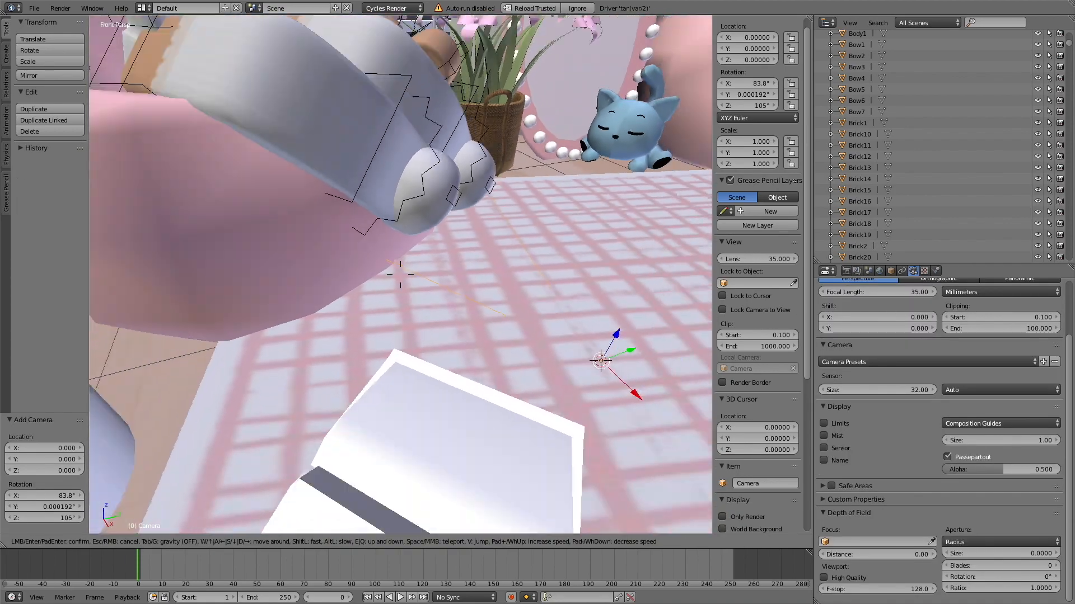
{"action": "key", "text": "s"}
{"action": "key", "text": "w"}
{"action": "left_click", "coordinate": [400, 275]}
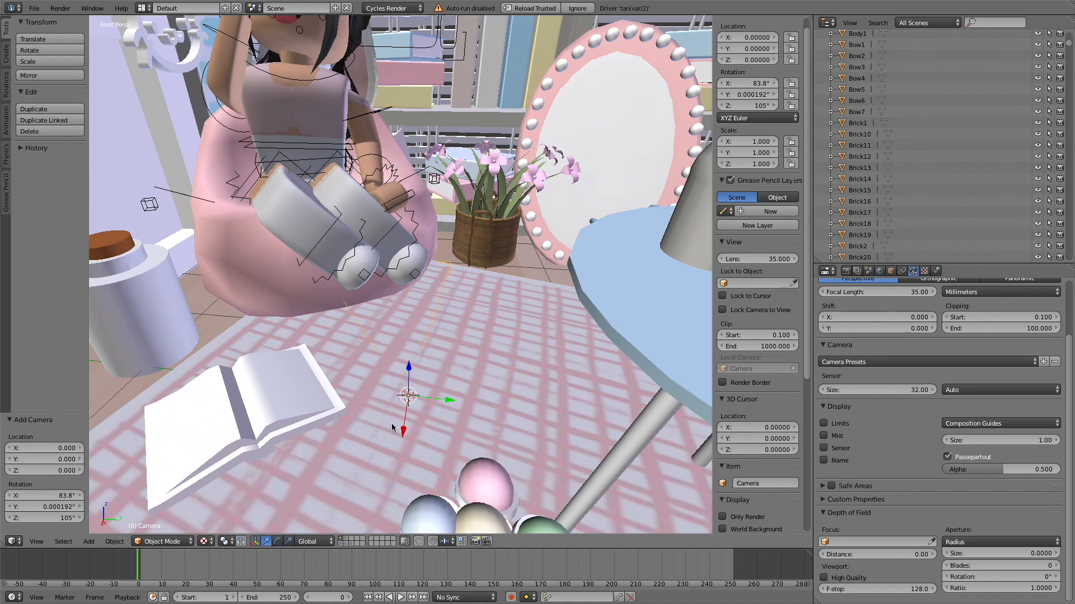
{"action": "left_click", "coordinate": [37, 542]}
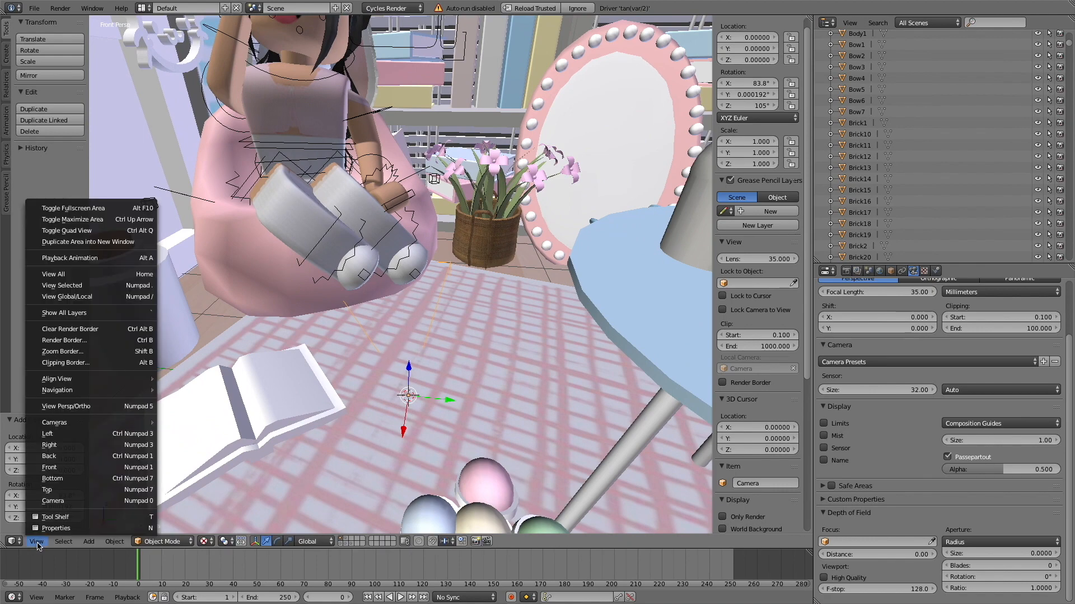
{"action": "left_click", "coordinate": [45, 507]}
{"action": "key", "text": "KP_0"}
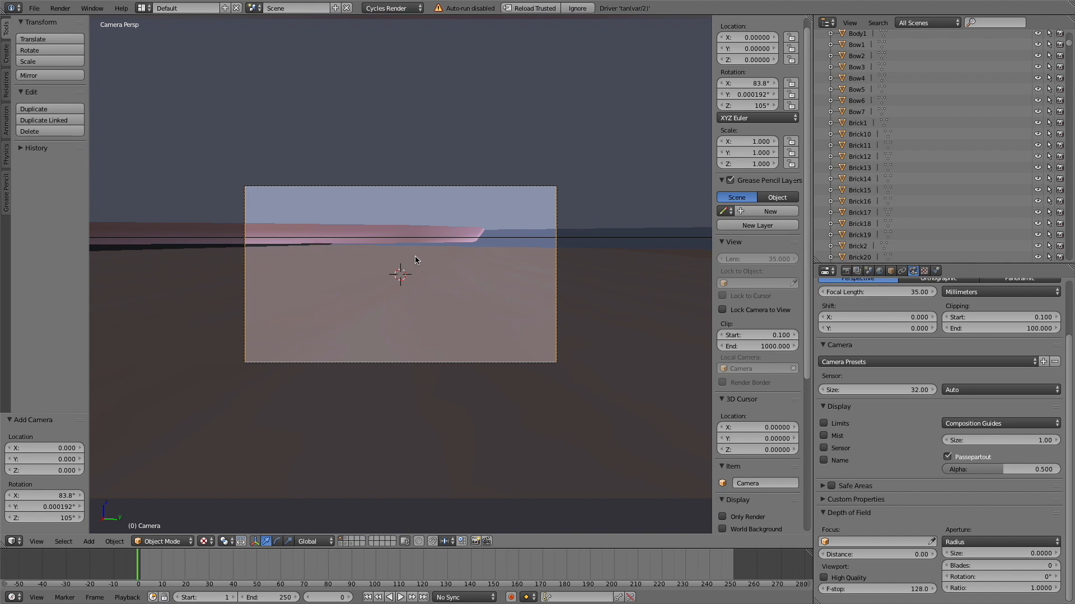
Fly the camera back to about X 6.46, Y 1.29, Z 2.66 so its frame takes in the character on the pink chair.
{"action": "scroll", "coordinate": [415, 259], "scroll_direction": "up", "scroll_amount": 2}
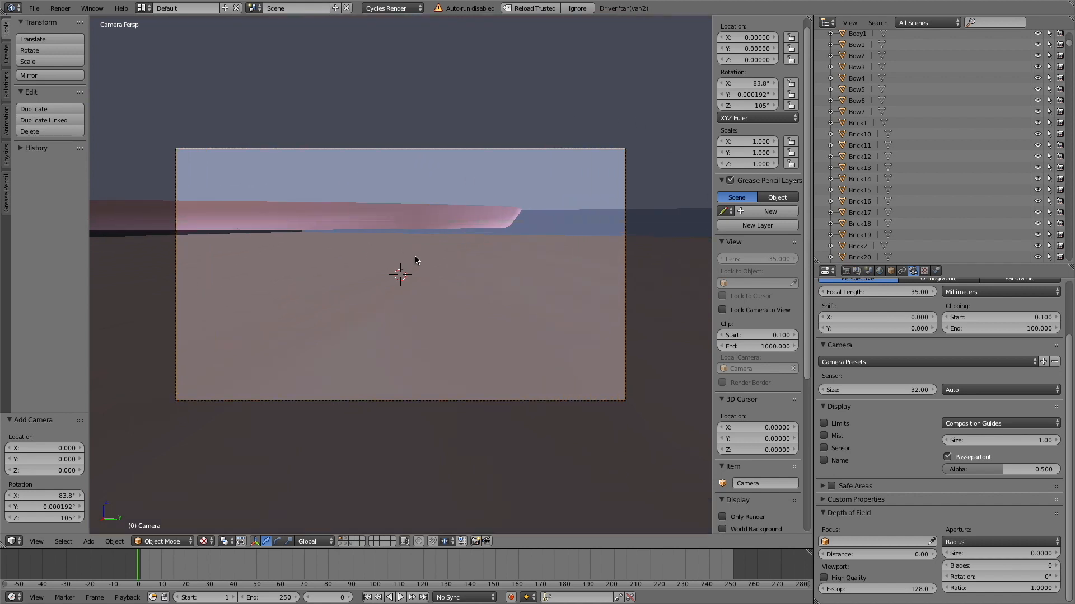
{"action": "scroll", "coordinate": [416, 260], "scroll_direction": "down", "scroll_amount": 2}
{"action": "scroll", "coordinate": [415, 259], "scroll_direction": "up", "scroll_amount": 2}
{"action": "key", "text": "shift+f"}
{"action": "key", "text": "w"}
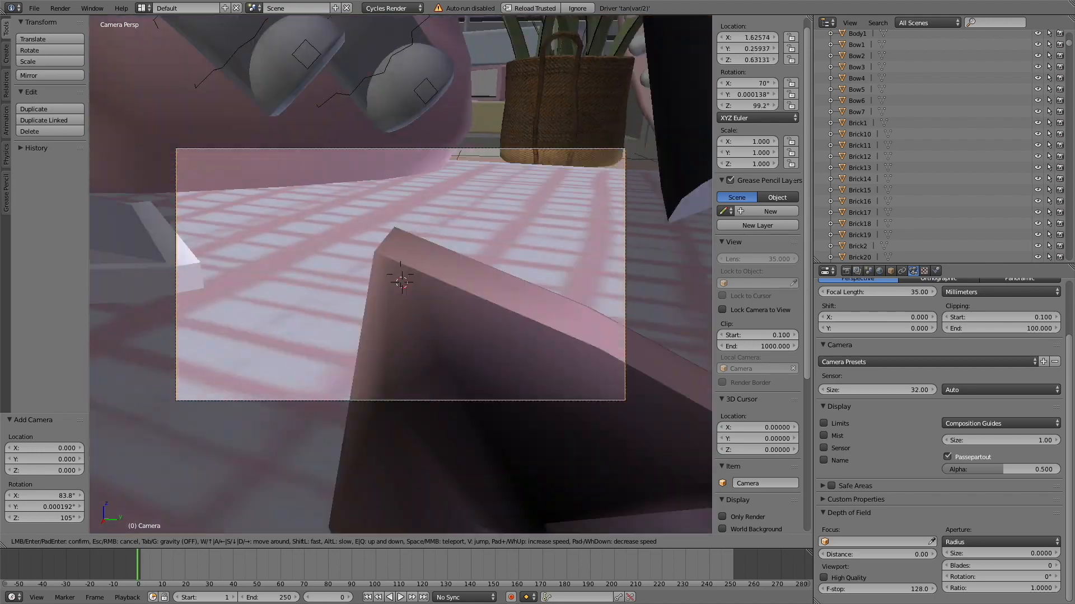
{"action": "key", "text": "s"}
{"action": "key", "text": "w"}
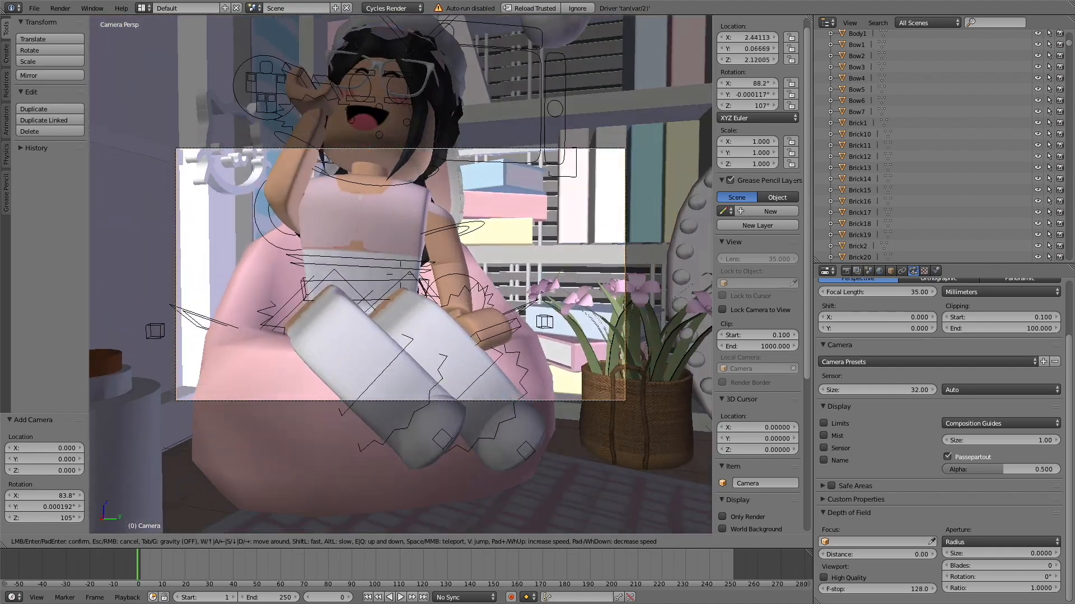
{"action": "key", "text": "s"}
{"action": "key", "text": "s"}
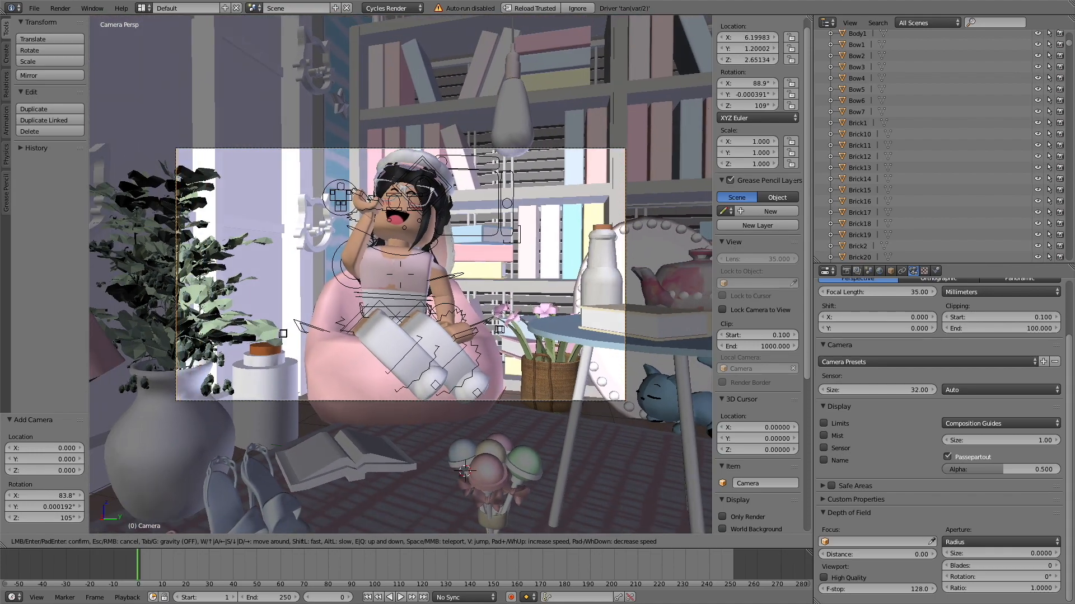
{"action": "left_click", "coordinate": [747, 303]}
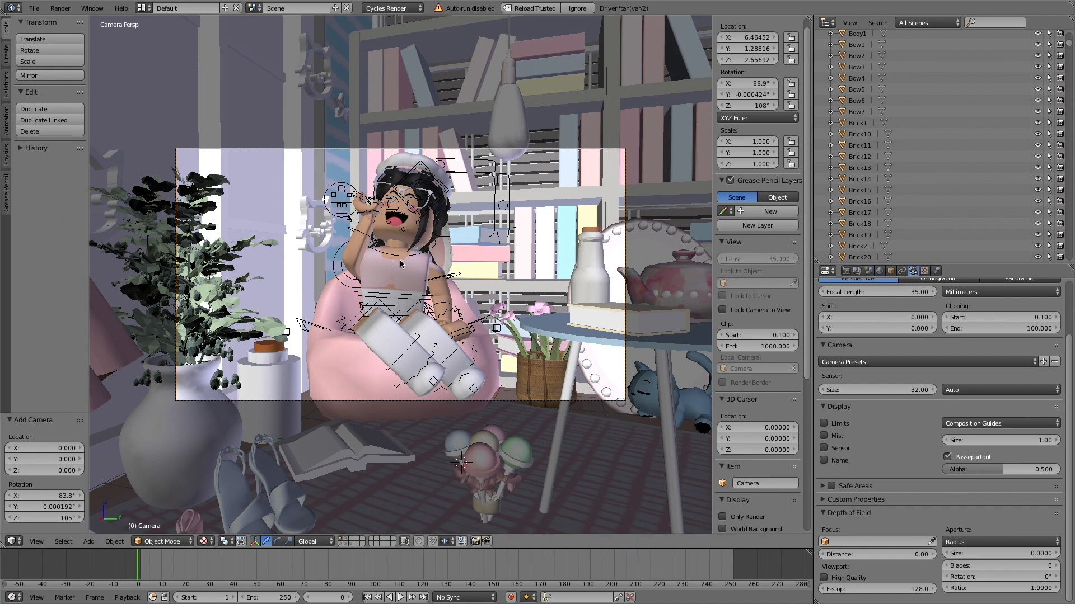
Set the render resolution to 2000 by 2000 pixels.
{"action": "left_click", "coordinate": [848, 271]}
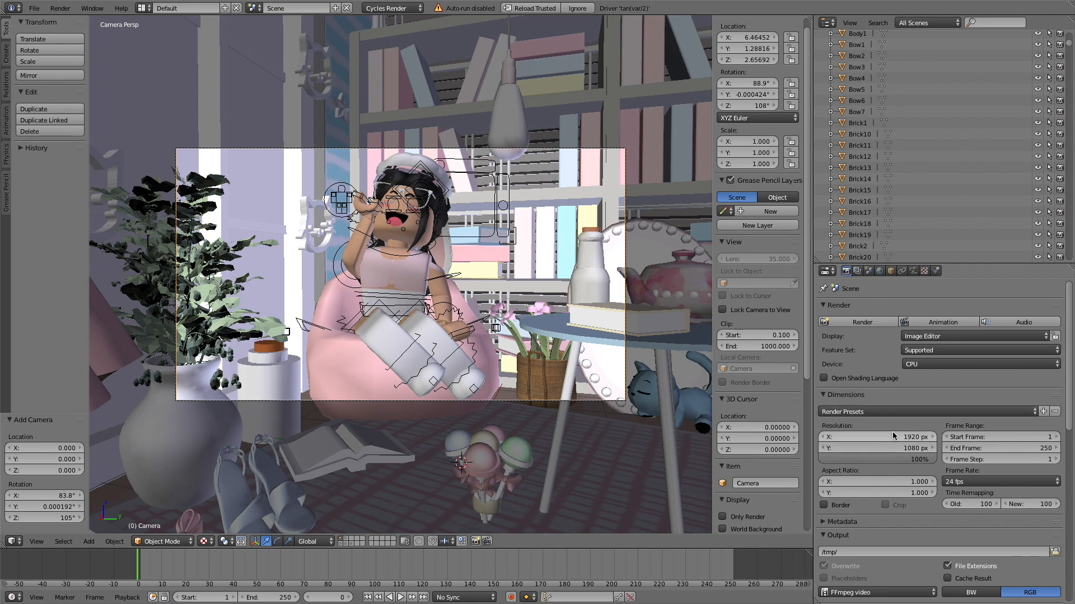
{"action": "left_click_drag", "start_coordinate": [889, 446], "coordinate": [888, 447]}
{"action": "type", "text": "2000"}
{"action": "key", "text": "Return"}
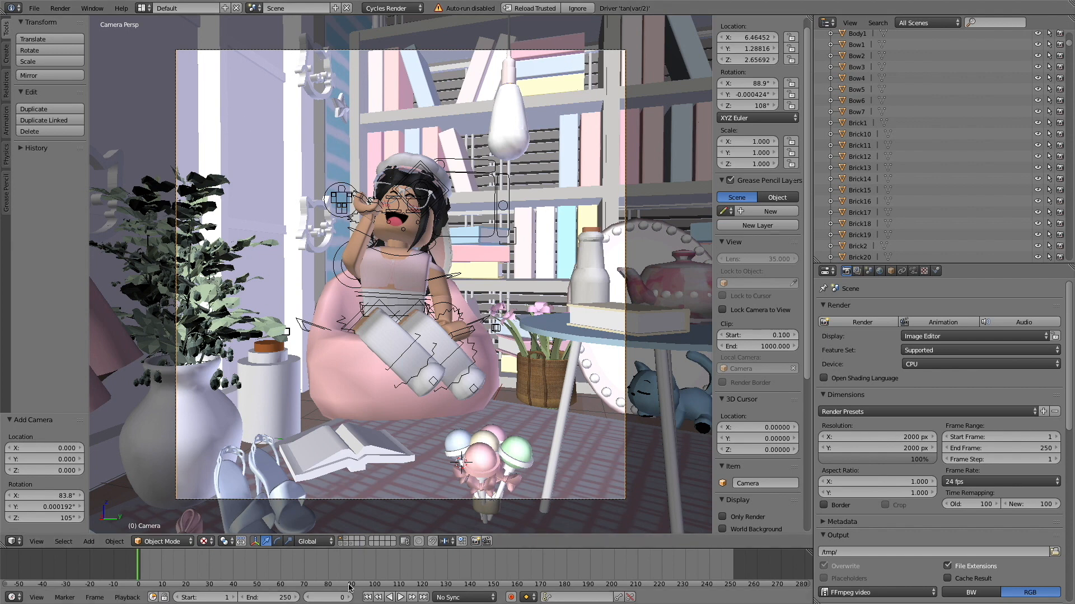
Set the render resolution to 1080 by 1080 pixels.
{"action": "left_click_drag", "start_coordinate": [875, 443], "coordinate": [877, 446]}
{"action": "type", "text": "1080"}
{"action": "key", "text": "Return"}
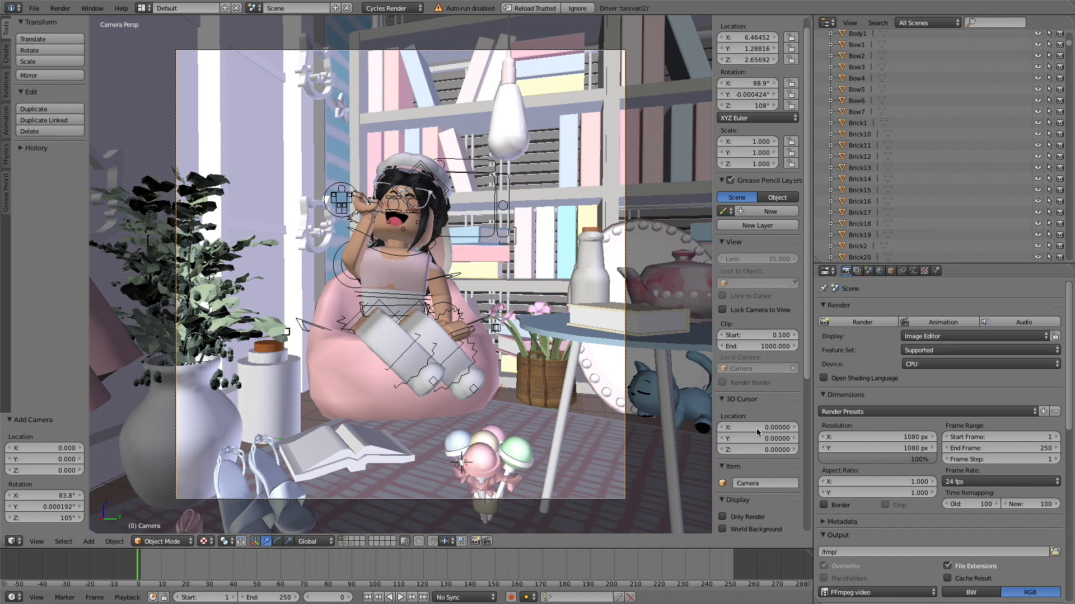
{"action": "mouse_move", "coordinate": [848, 448]}
{"action": "left_mouse_down"}
{"action": "mouse_move", "coordinate": [848, 437]}
{"action": "mouse_move", "coordinate": [852, 448]}
{"action": "left_mouse_up"}
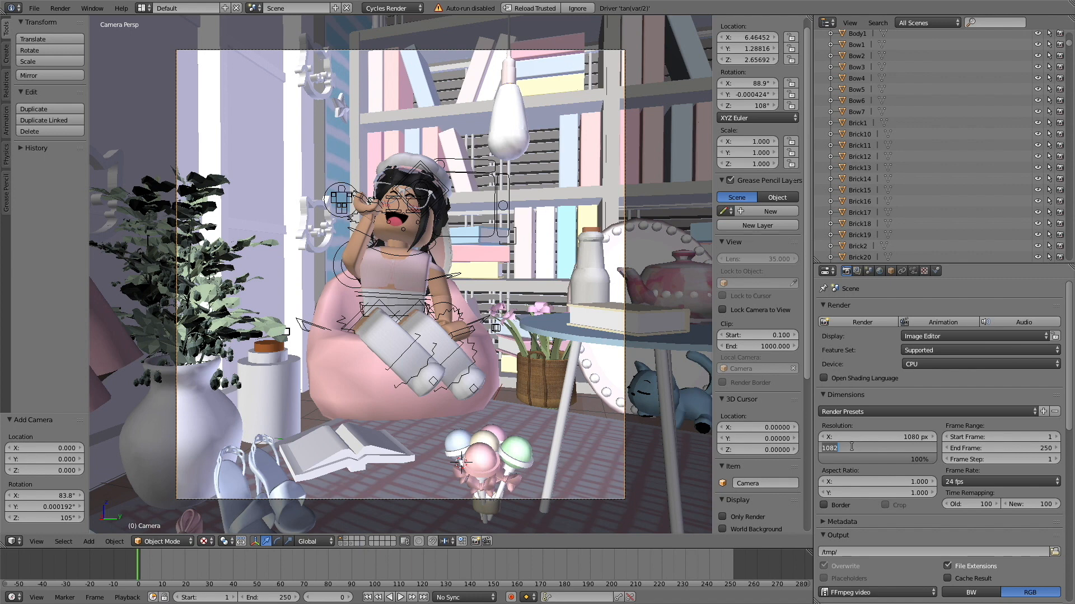
{"action": "key", "text": "Return"}
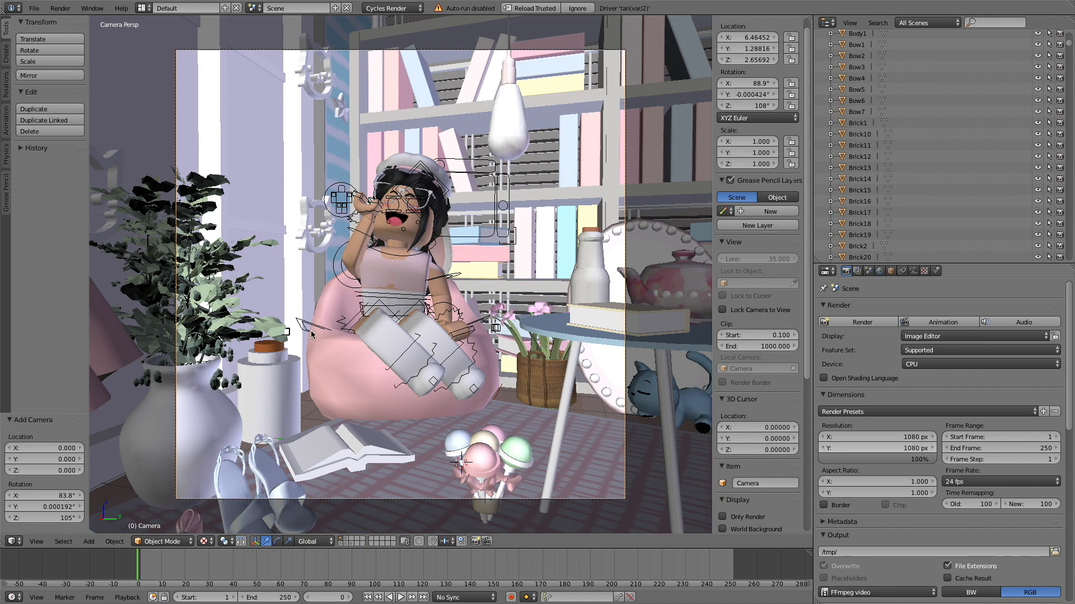
Fly the camera closer to the character, at about X 3.05, Y 0.20, Z 2.35, and set the viewport shading to Rendered.
{"action": "key", "text": "shift+f"}
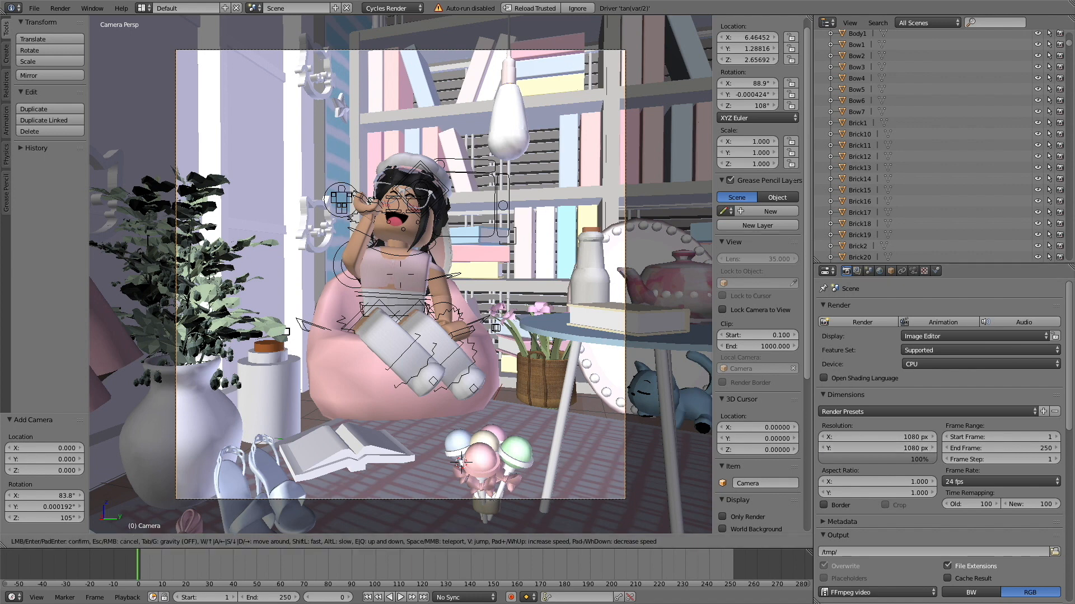
{"action": "key", "text": "w"}
{"action": "key", "text": "w"}
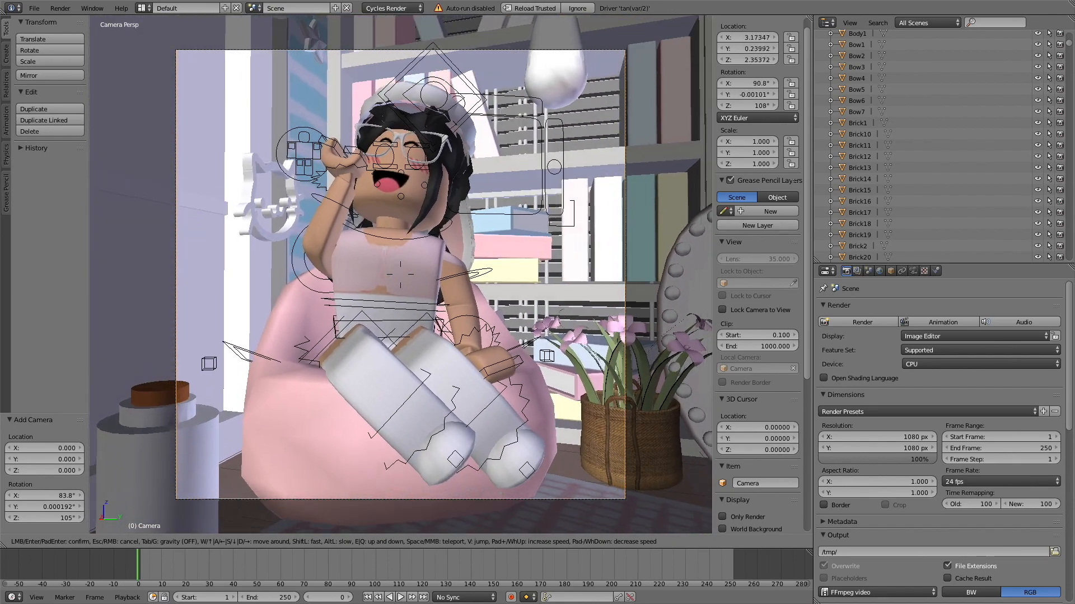
{"action": "left_click", "coordinate": [456, 196]}
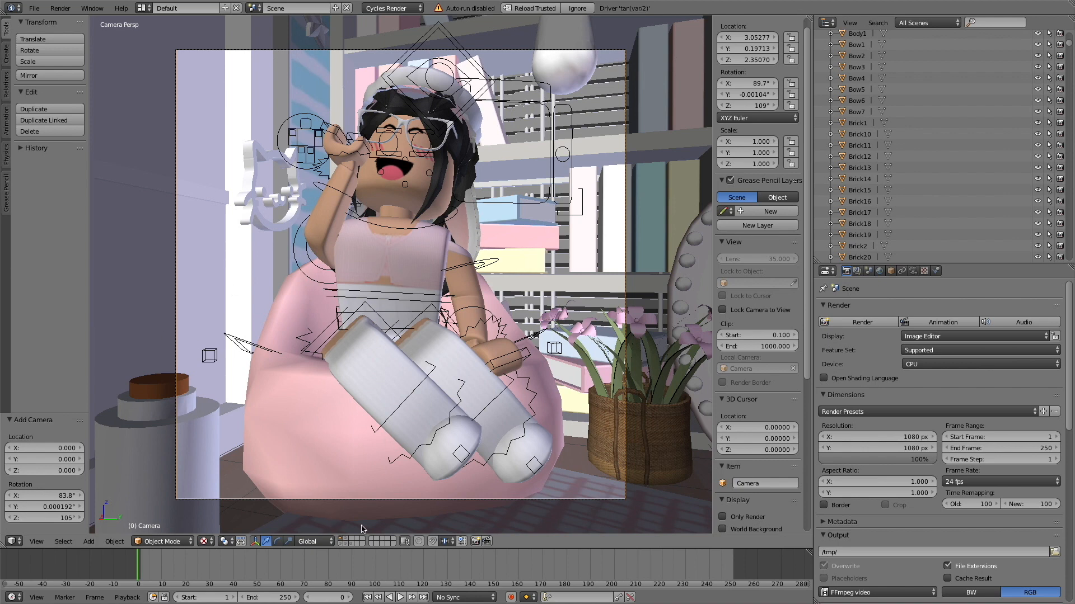
{"action": "left_click", "coordinate": [206, 541]}
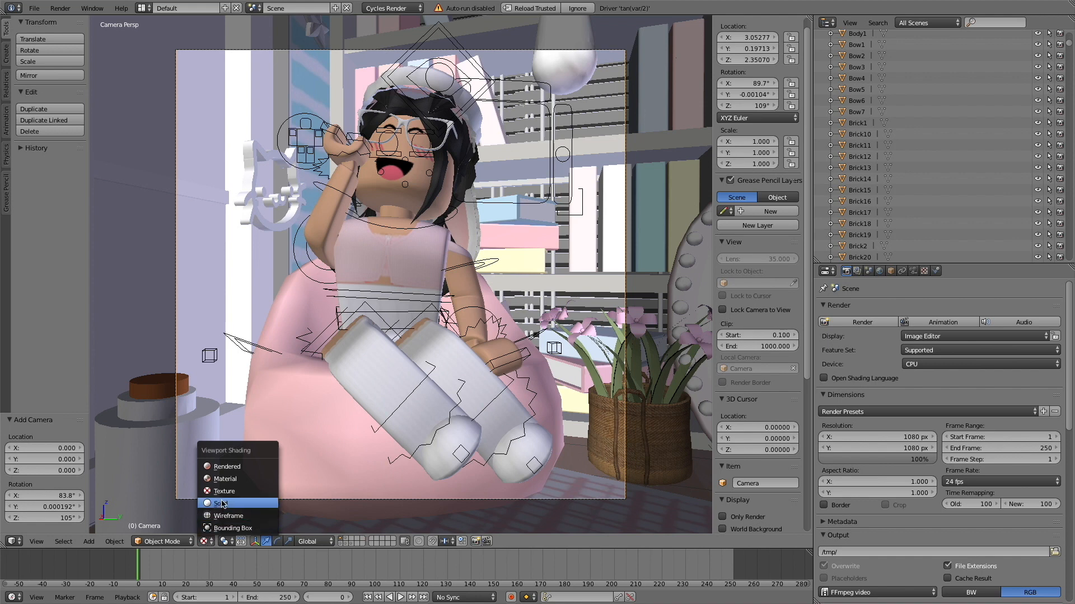
{"action": "left_click", "coordinate": [252, 466]}
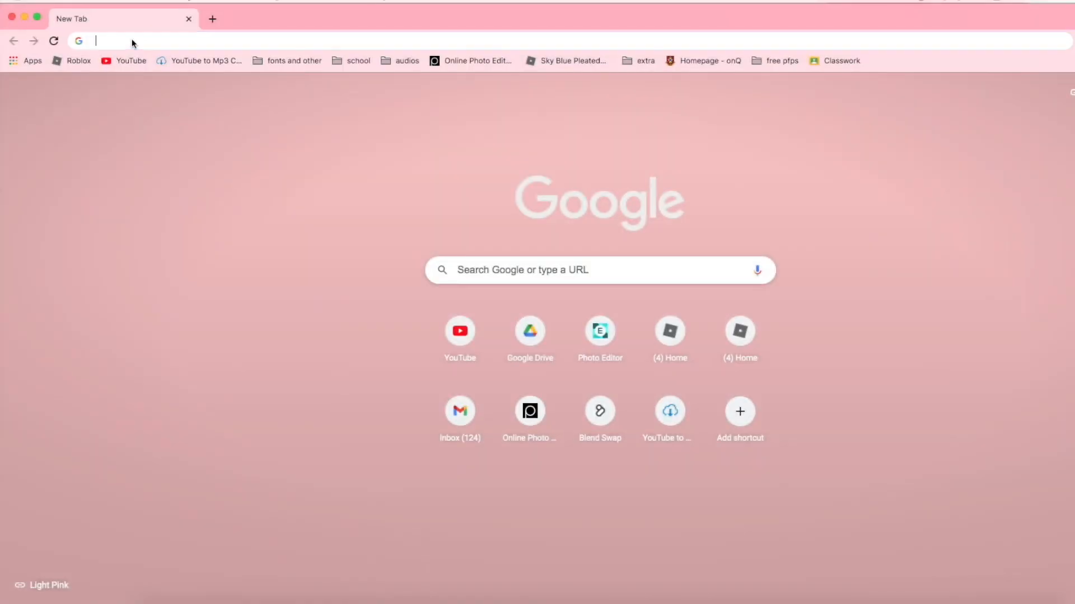
Switch to the web browser and open polyhaven.com.
{"action": "left_click", "coordinate": [135, 39]}
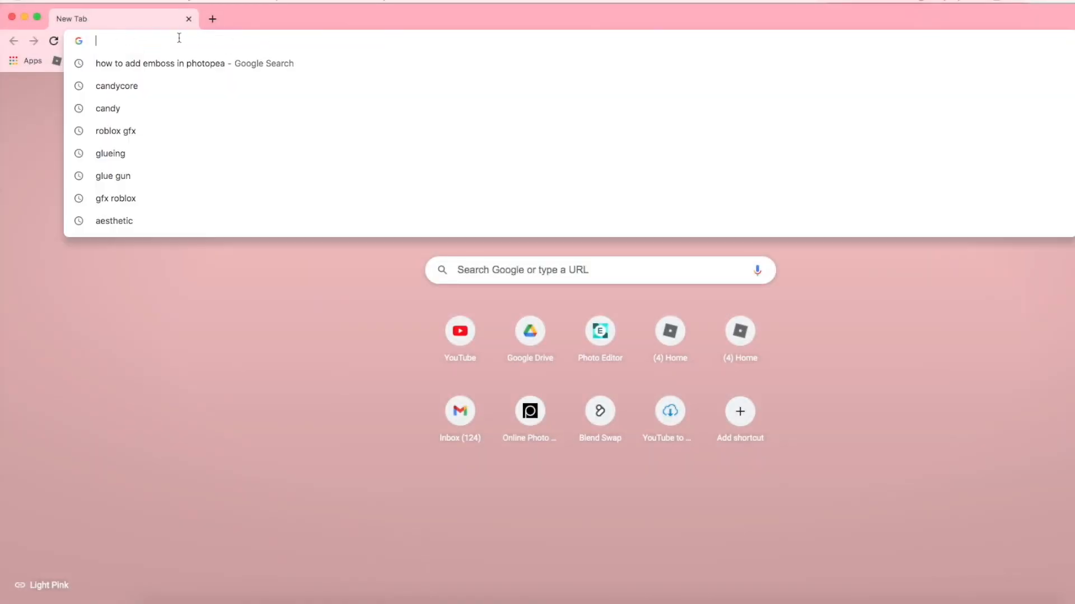
{"action": "type", "text": "polyhaven"}
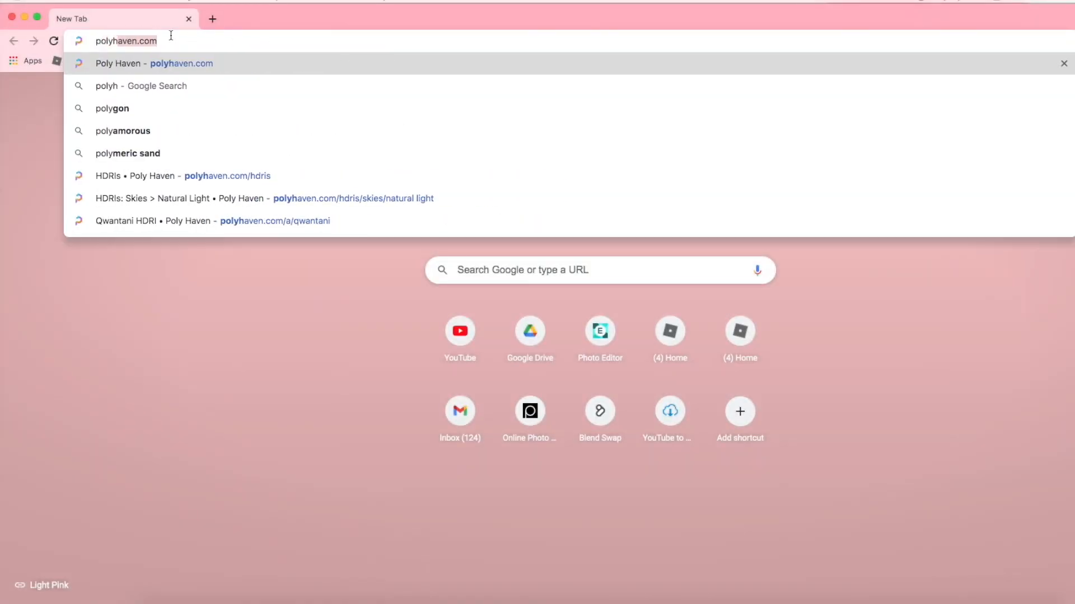
{"action": "type", "text": ".com"}
{"action": "key", "text": "Return"}
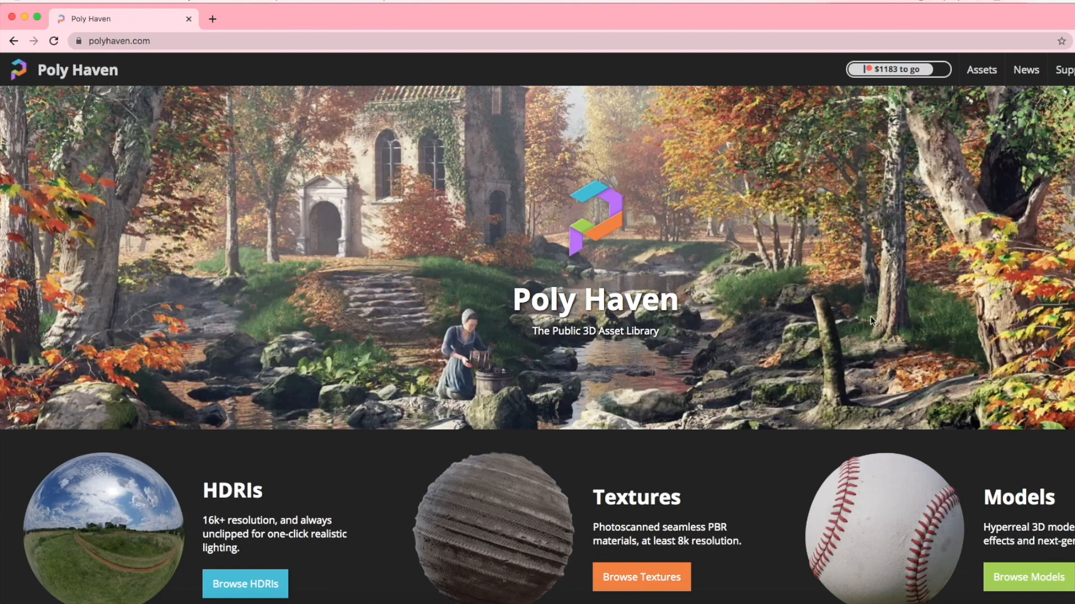
Open Poly Haven's HDRI library and narrow it to the Skies category.
{"action": "scroll", "coordinate": [554, 318], "scroll_direction": "down", "scroll_amount": 7}
{"action": "scroll", "coordinate": [335, 353], "scroll_direction": "up", "scroll_amount": 3}
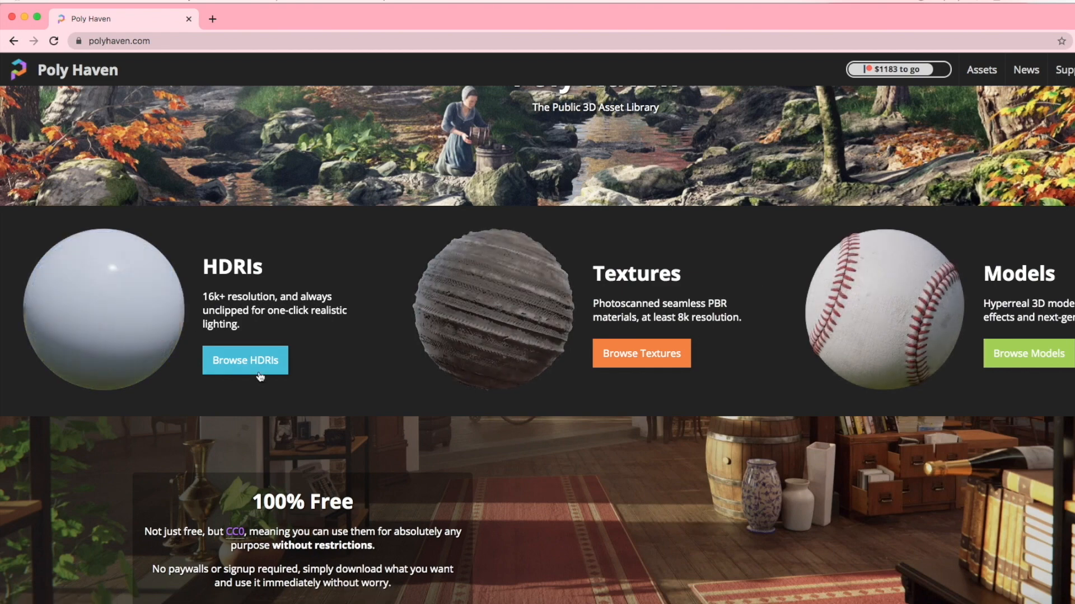
{"action": "left_click", "coordinate": [245, 364]}
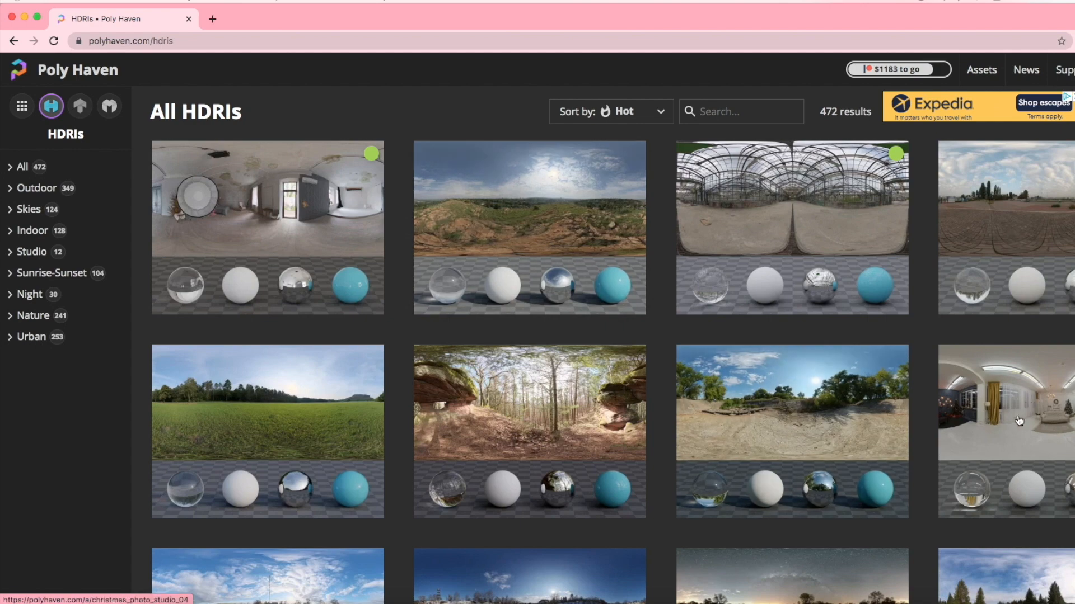
{"action": "scroll", "coordinate": [966, 449], "scroll_direction": "down", "scroll_amount": 4}
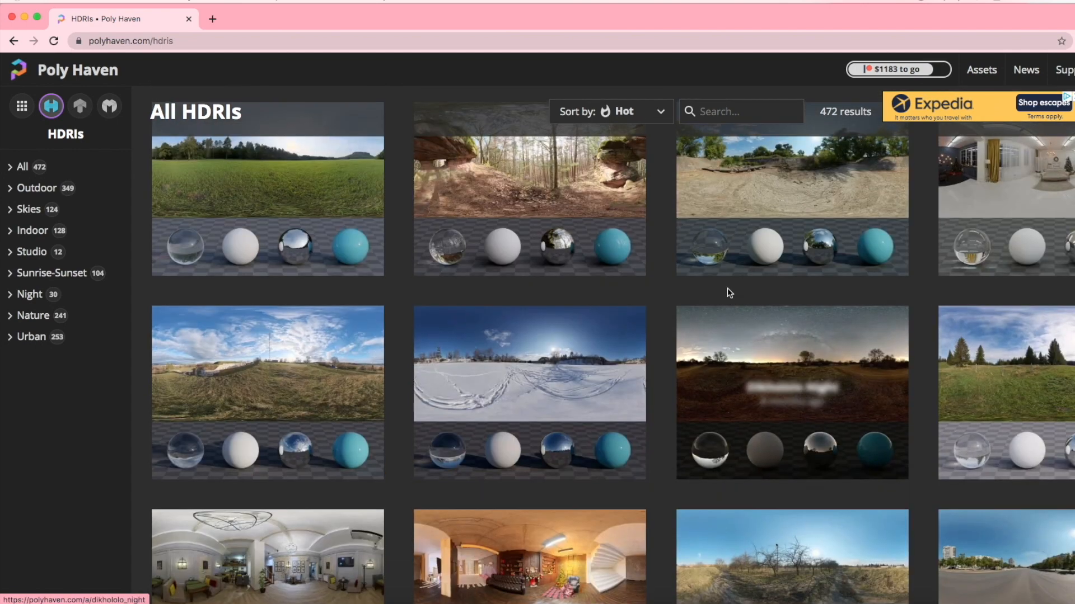
{"action": "scroll", "coordinate": [616, 252], "scroll_direction": "up", "scroll_amount": 4}
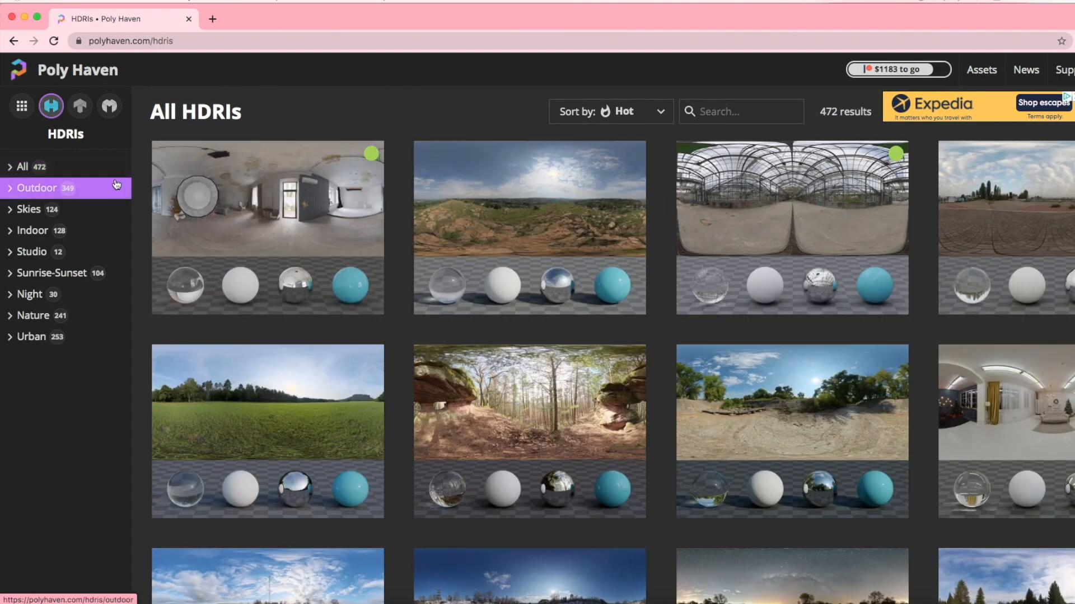
{"action": "left_click", "coordinate": [67, 213]}
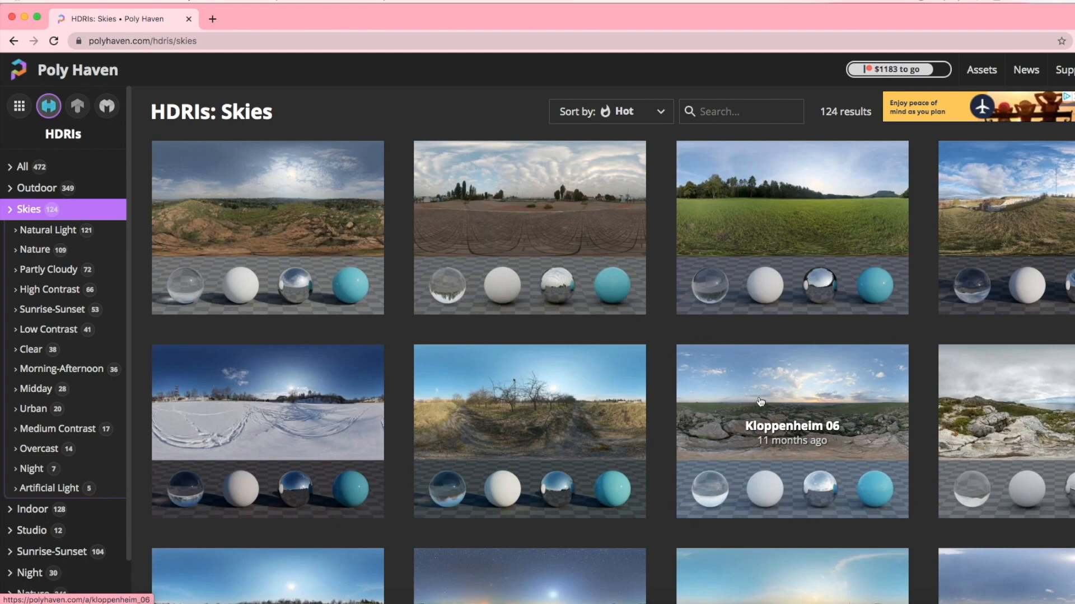
Open the Kloppenheim 06 HDRI and look over its preview and similar assets.
{"action": "left_click", "coordinate": [852, 437]}
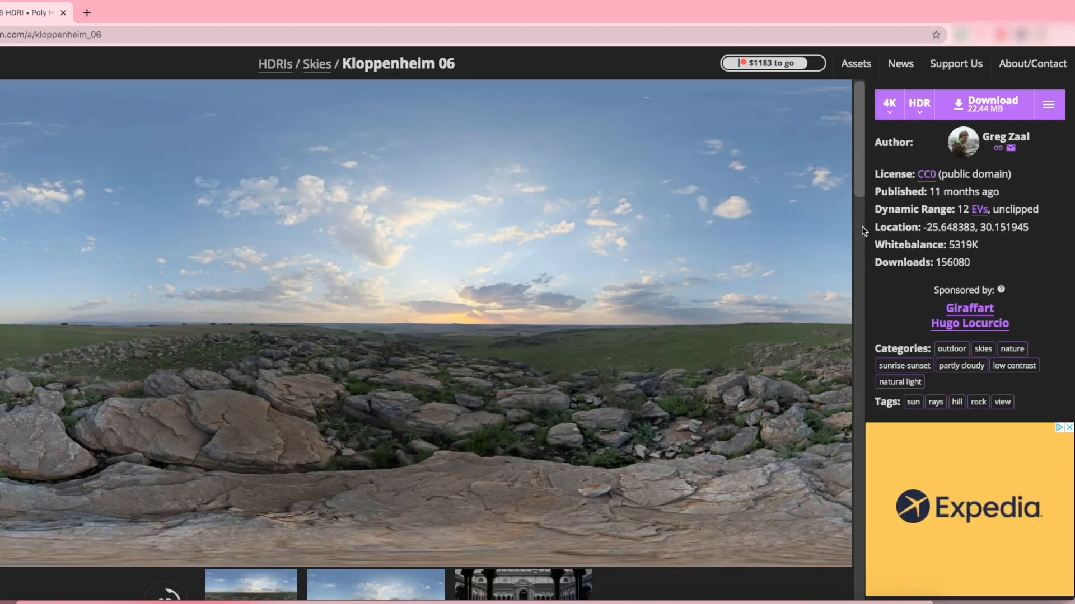
{"action": "scroll", "coordinate": [476, 431], "scroll_direction": "down", "scroll_amount": 4}
{"action": "scroll", "coordinate": [481, 440], "scroll_direction": "down", "scroll_amount": 2}
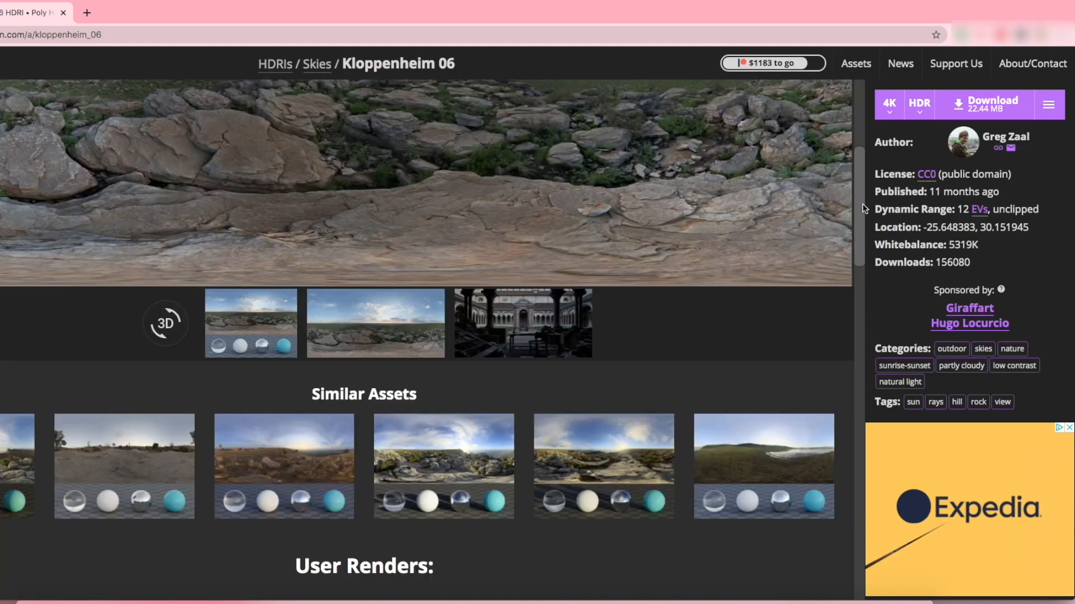
{"action": "scroll", "coordinate": [839, 139], "scroll_direction": "up", "scroll_amount": 5}
Choose 4K resolution and the HDR format for the Kloppenheim 06 download.
{"action": "left_click", "coordinate": [892, 115]}
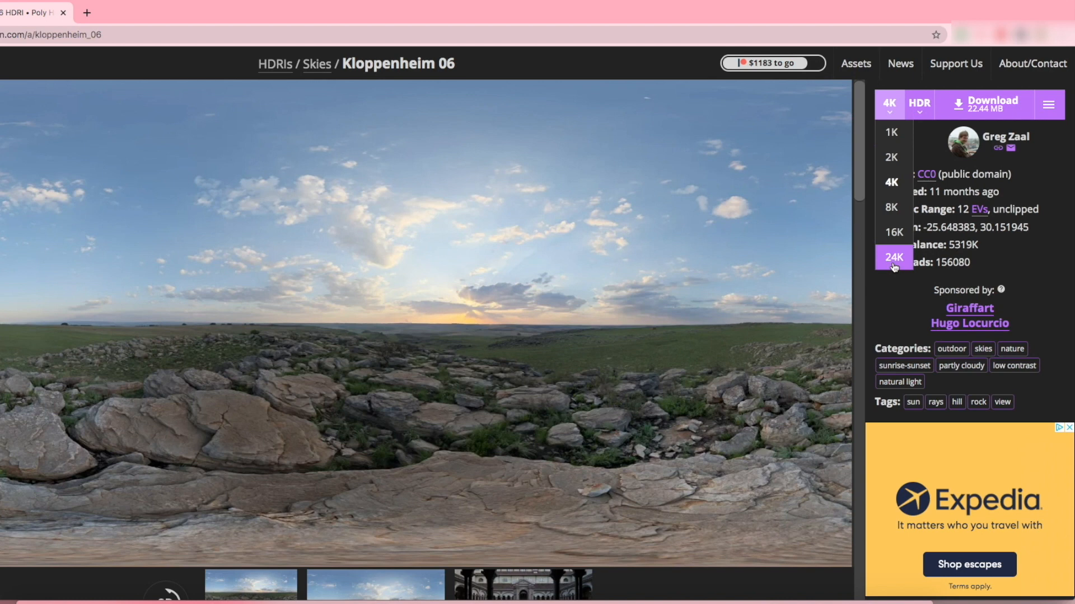
{"action": "left_click", "coordinate": [903, 185]}
{"action": "left_click", "coordinate": [925, 116]}
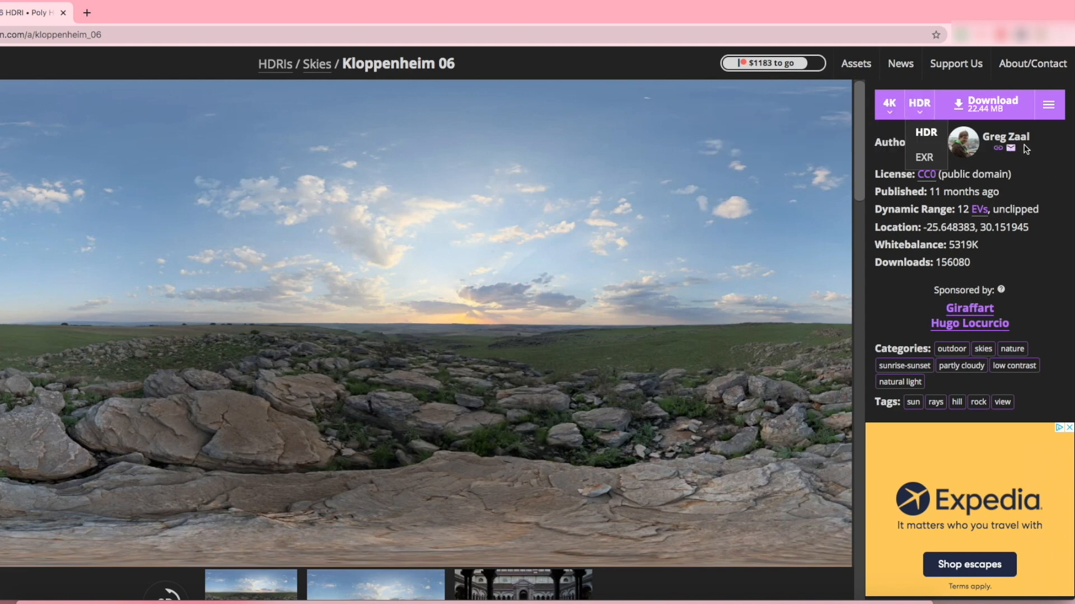
{"action": "left_click", "coordinate": [913, 116]}
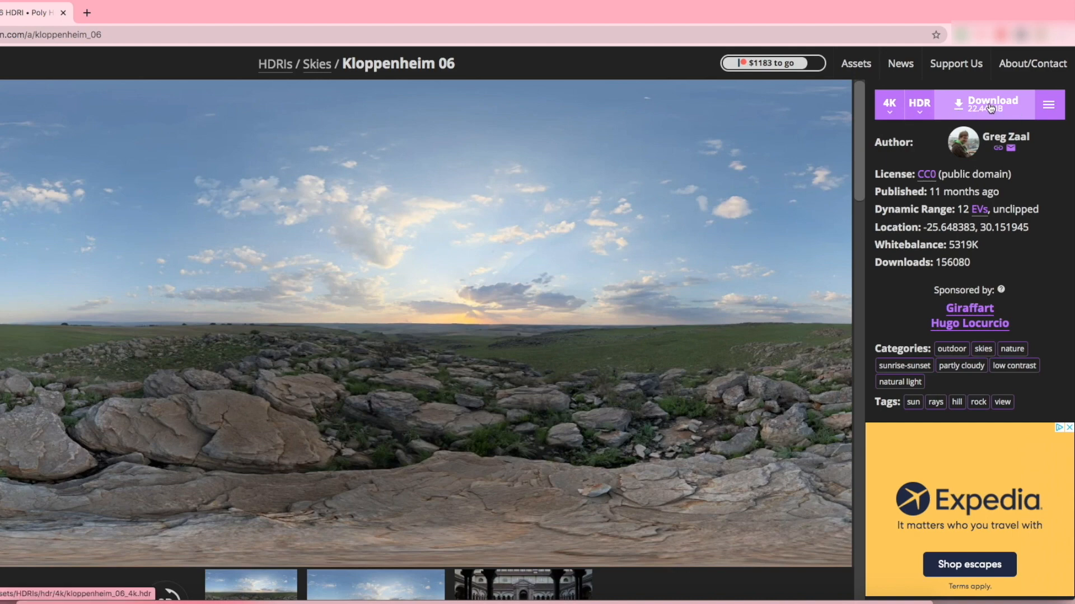
Download the Kloppenheim 06 HDRI as a 4K HDR file.
{"action": "left_click", "coordinate": [961, 106]}
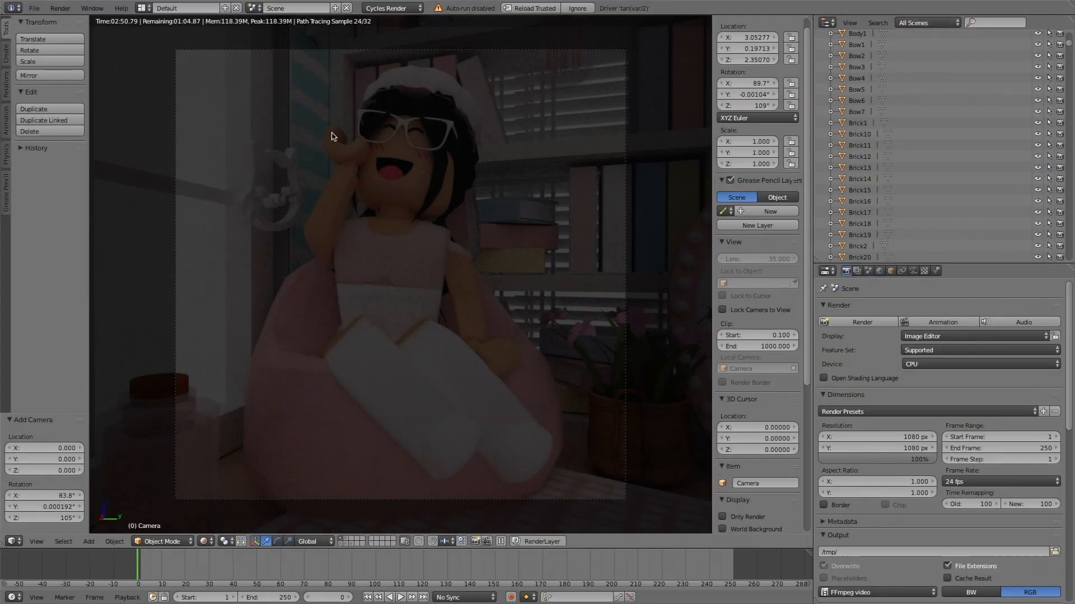
Switch to Blender, enable nodes for the world surface, and assign an Environment Texture to the background color.
{"action": "left_click", "coordinate": [880, 272]}
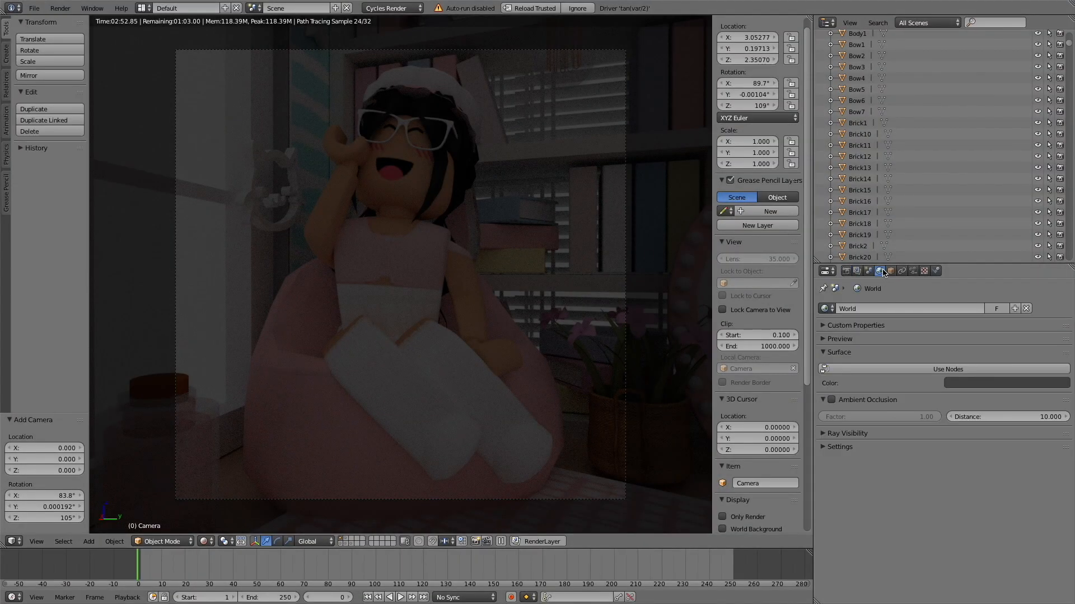
{"action": "left_click", "coordinate": [935, 373]}
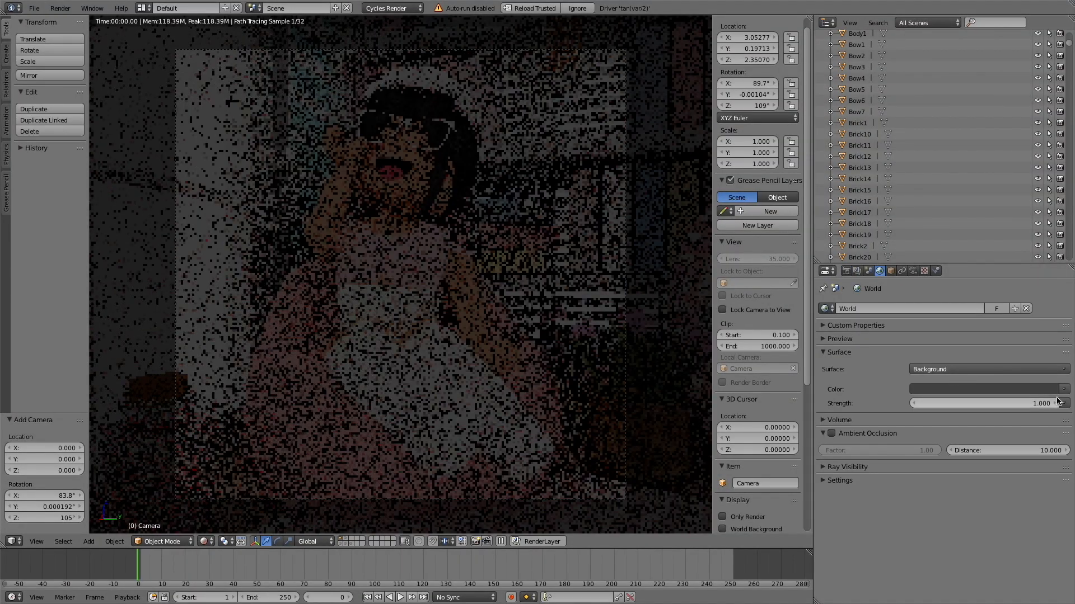
{"action": "left_click", "coordinate": [1064, 390]}
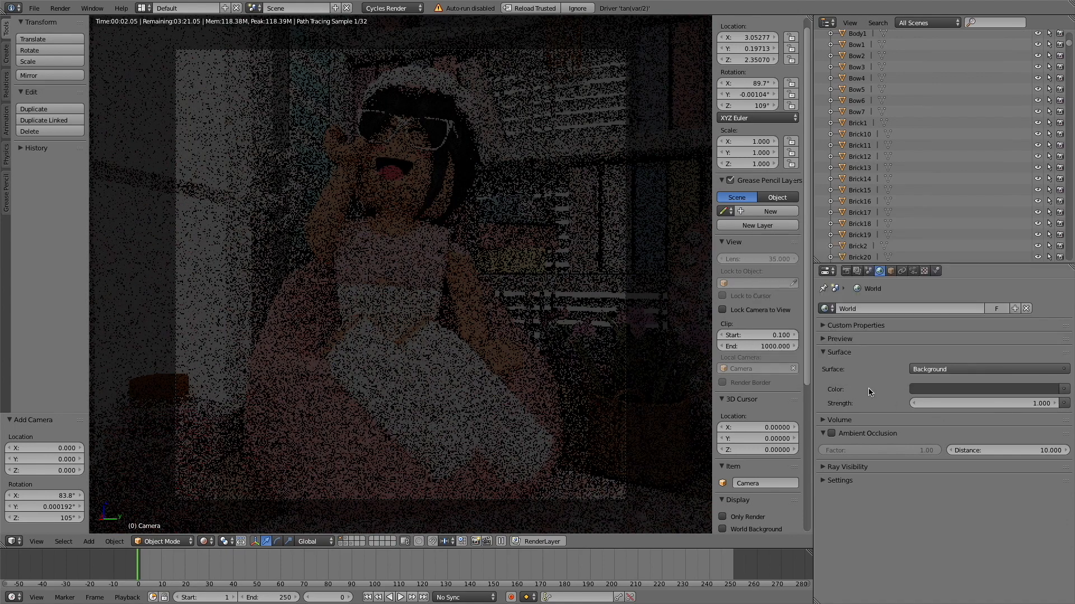
{"action": "left_click", "coordinate": [1063, 389]}
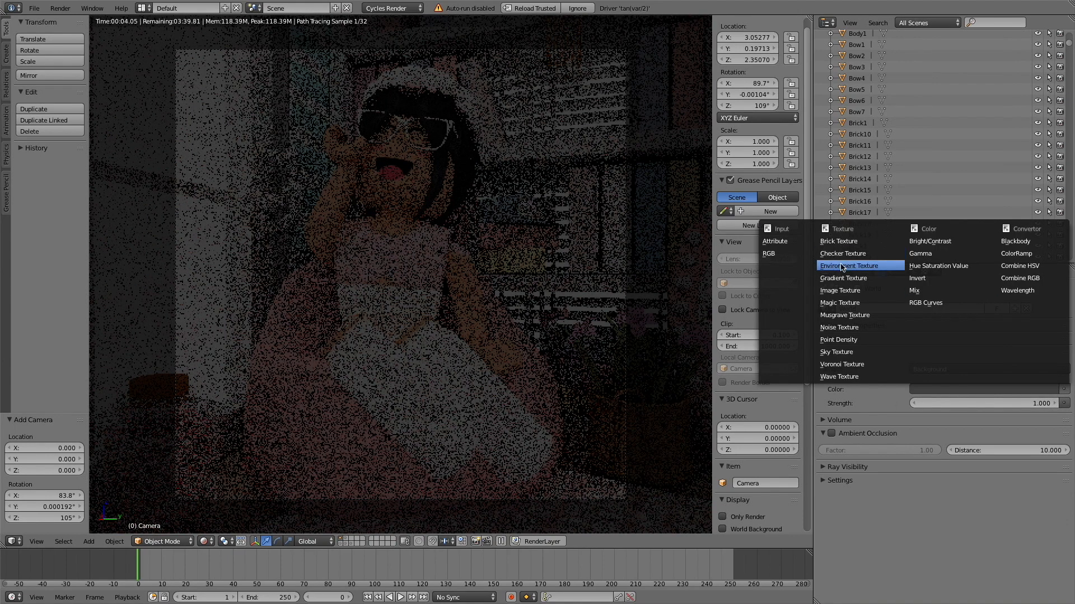
{"action": "left_click", "coordinate": [856, 267]}
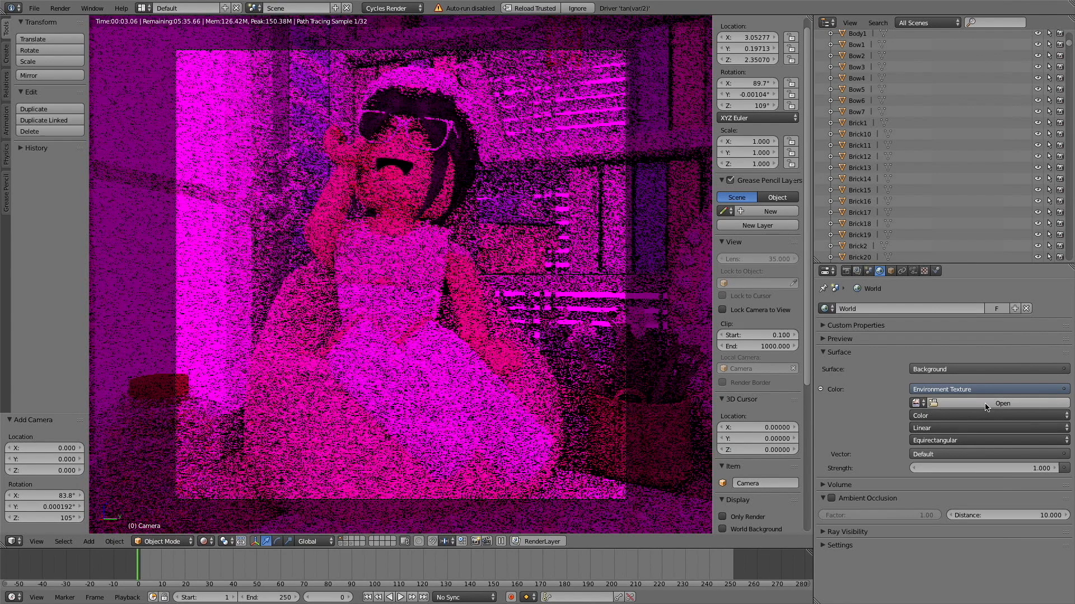
Filter the image files by "hdr" and load kloppenheim_06_4k (1).hdr as the world's environment texture.
{"action": "left_click", "coordinate": [986, 403]}
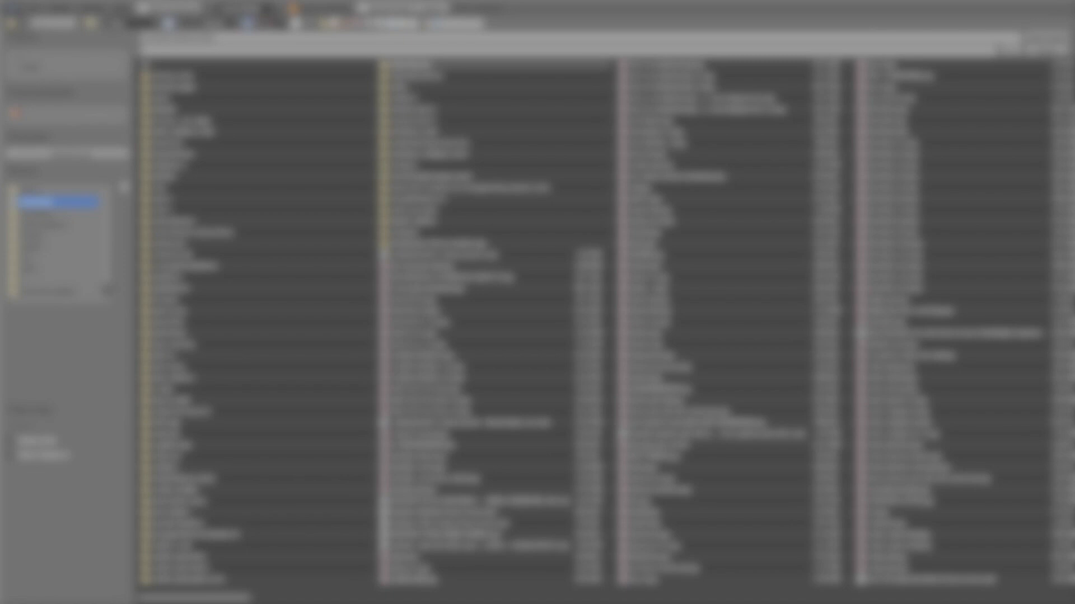
{"action": "type", "text": "hdr"}
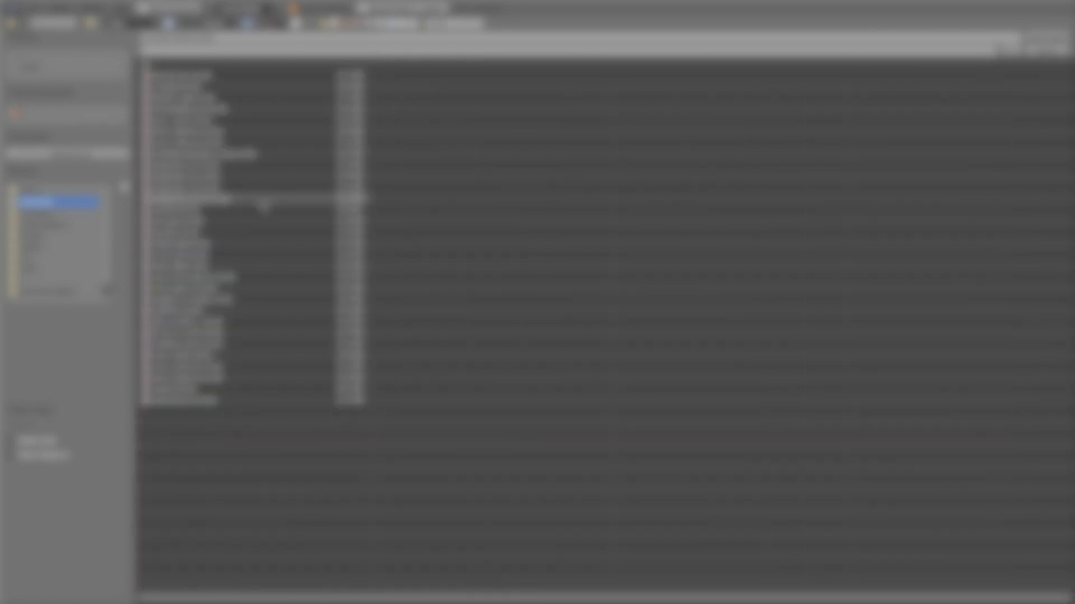
{"action": "double_click", "coordinate": [260, 201]}
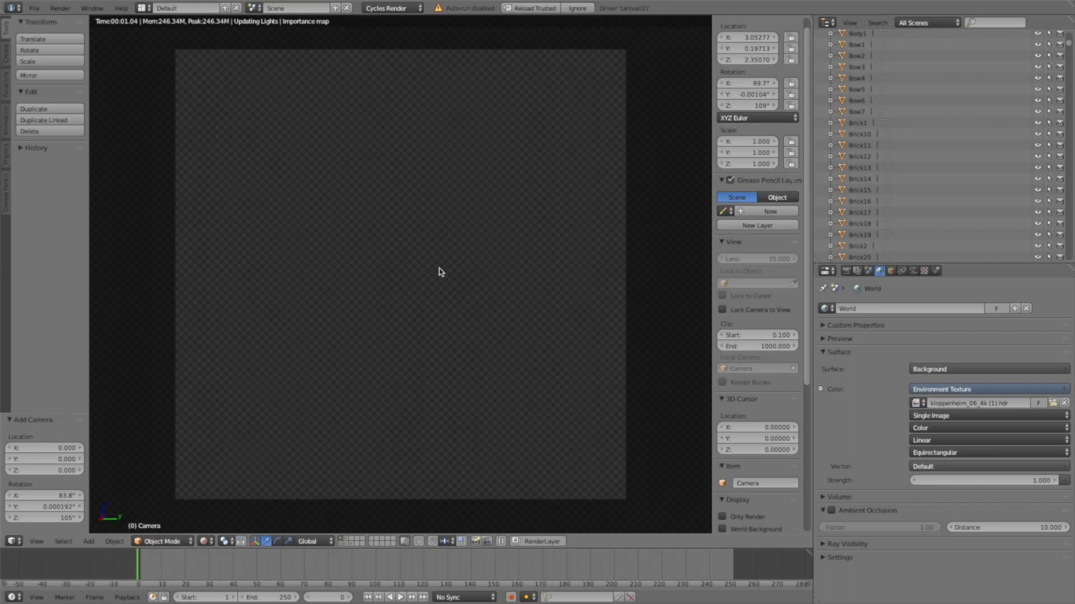
{"action": "key", "text": "shift+z"}
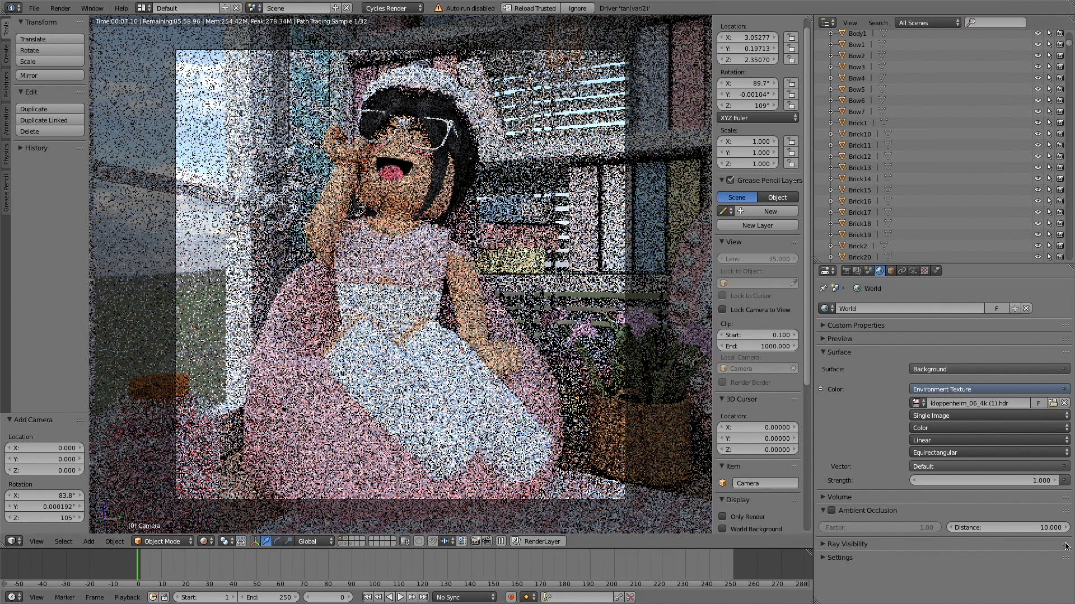
Render the camera view as a still image at 1080 by 1080 px.
{"action": "left_click", "coordinate": [857, 272]}
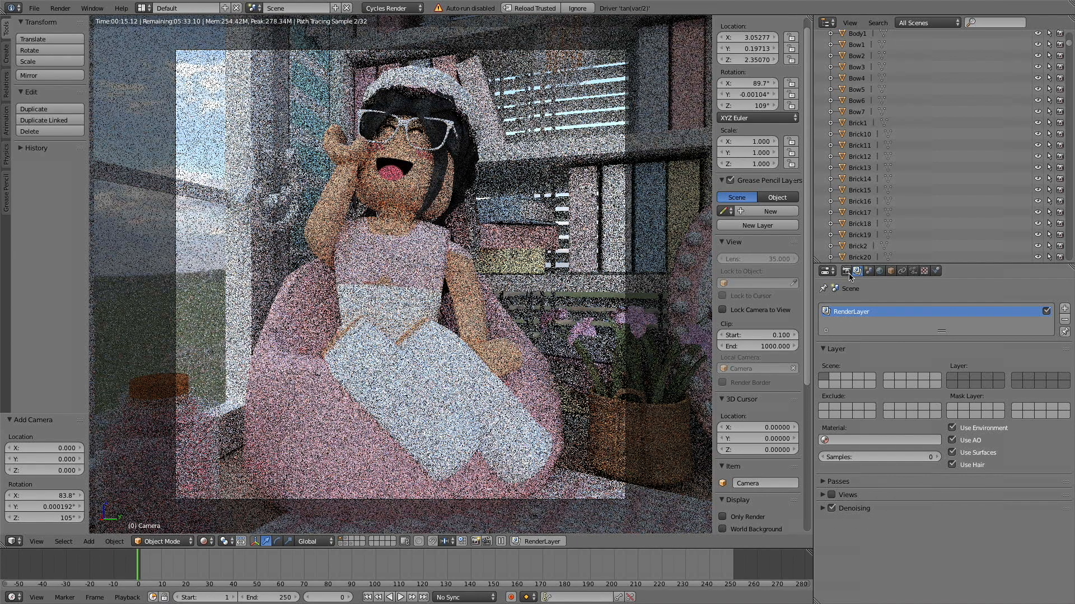
{"action": "left_click", "coordinate": [846, 272]}
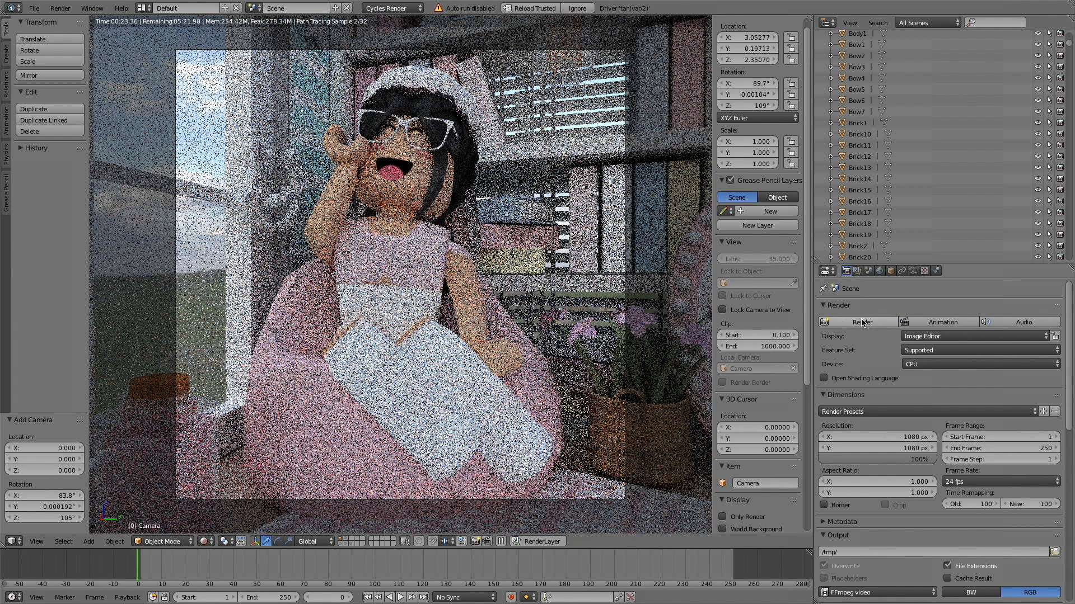
{"action": "left_click", "coordinate": [60, 8]}
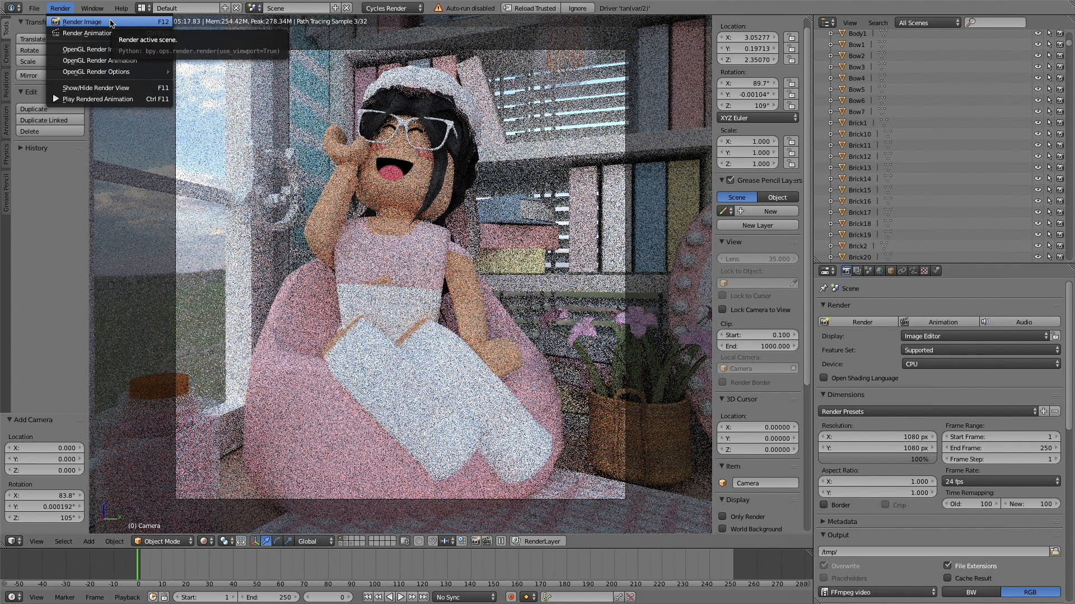
{"action": "left_click", "coordinate": [110, 23]}
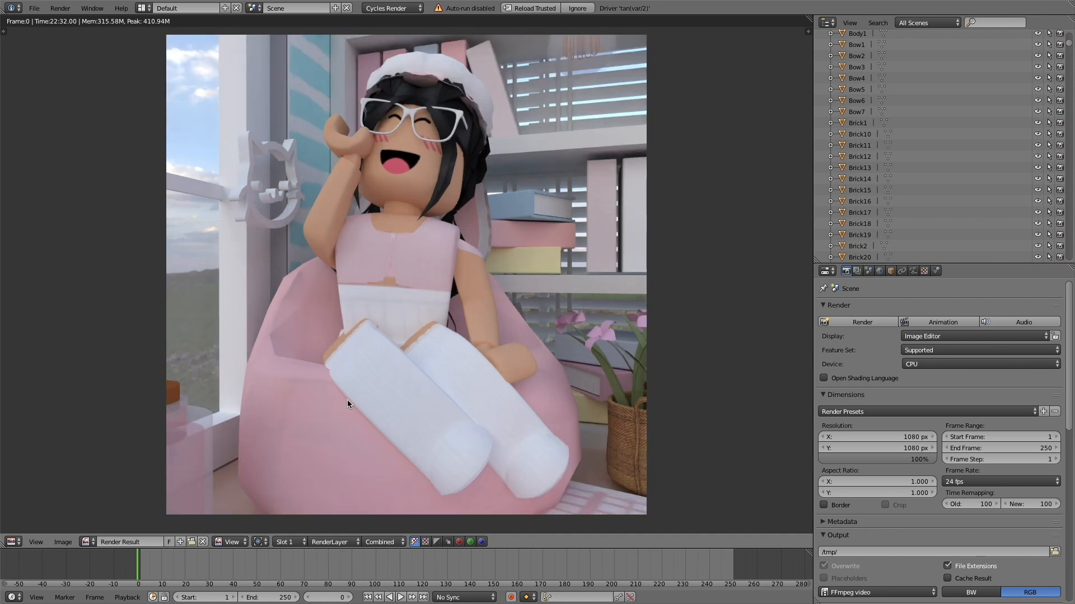
Start saving the finished render as an image file.
{"action": "left_click", "coordinate": [64, 542]}
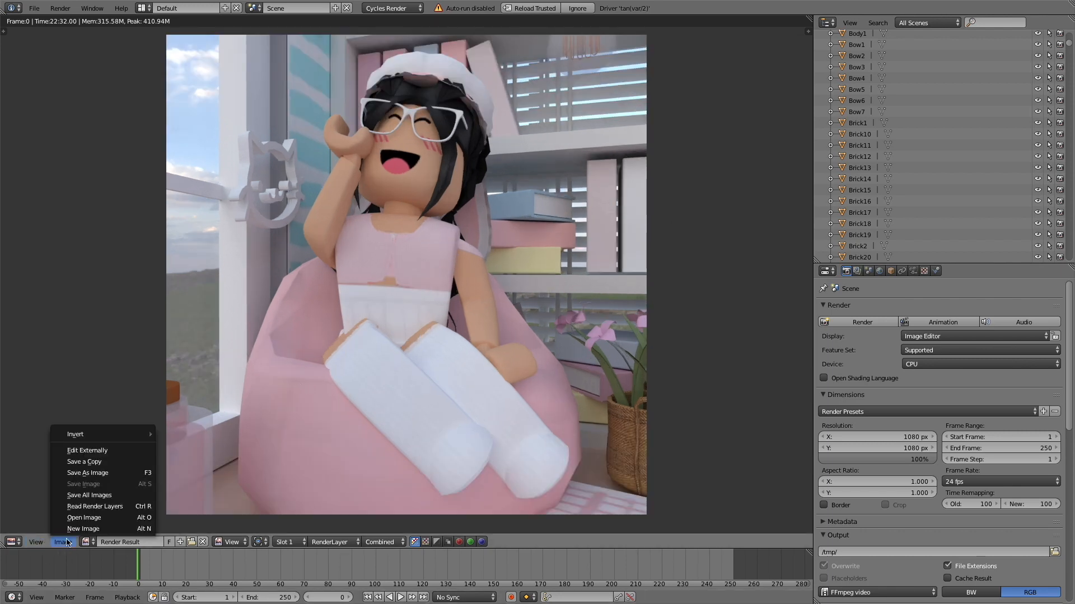
{"action": "left_click", "coordinate": [140, 474]}
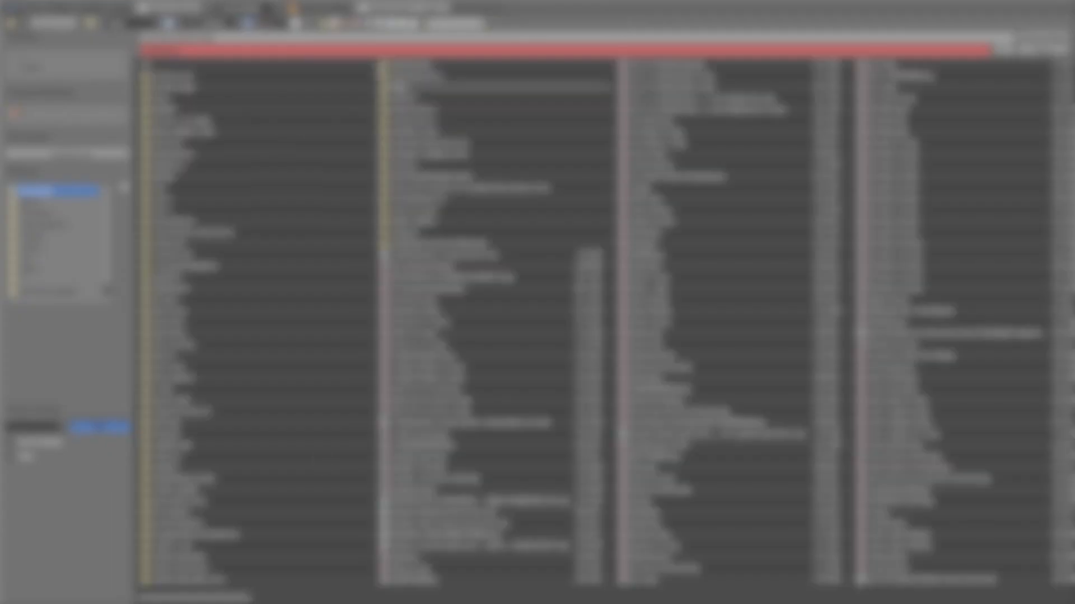